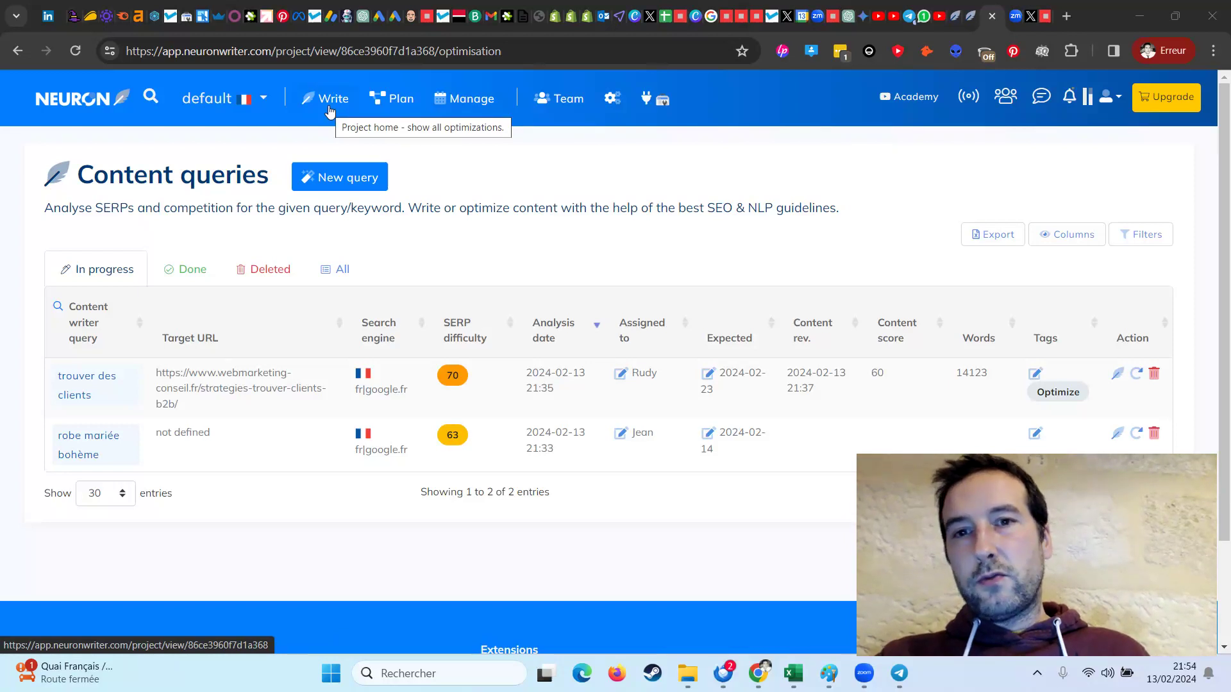
- Assign the "robe mariée bohème" idea in the content plan to a person by first name
{"action": "left_click", "coordinate": [406, 106]}
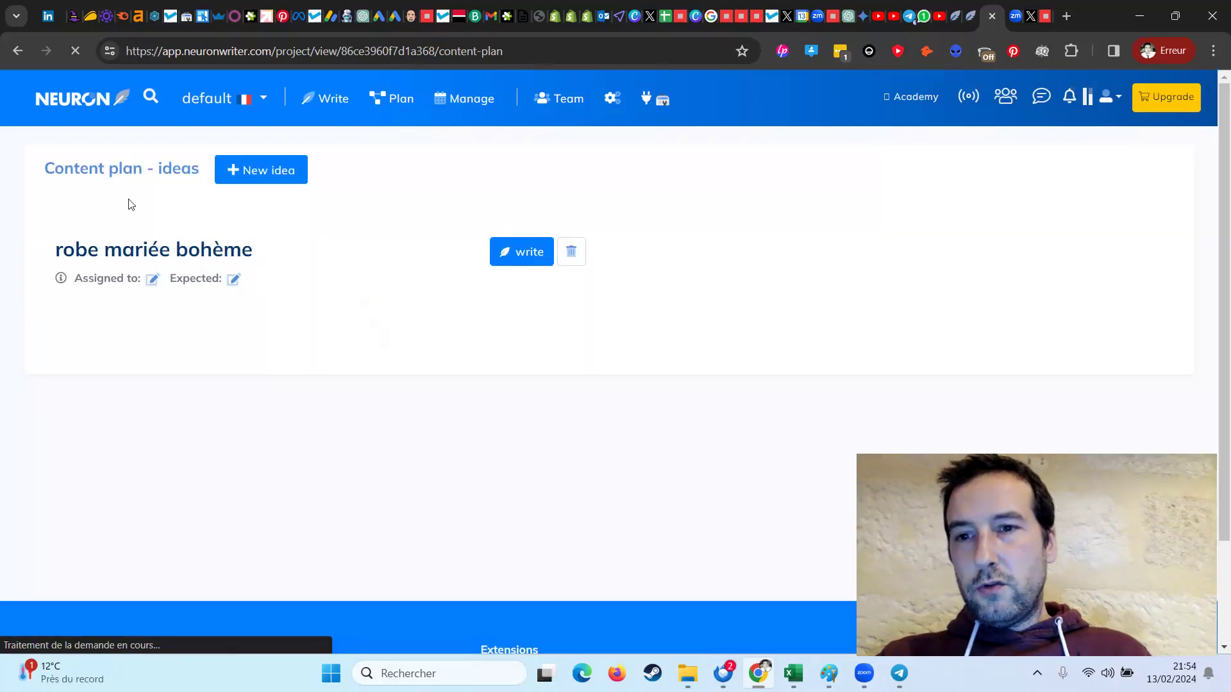
{"action": "left_click", "coordinate": [152, 278]}
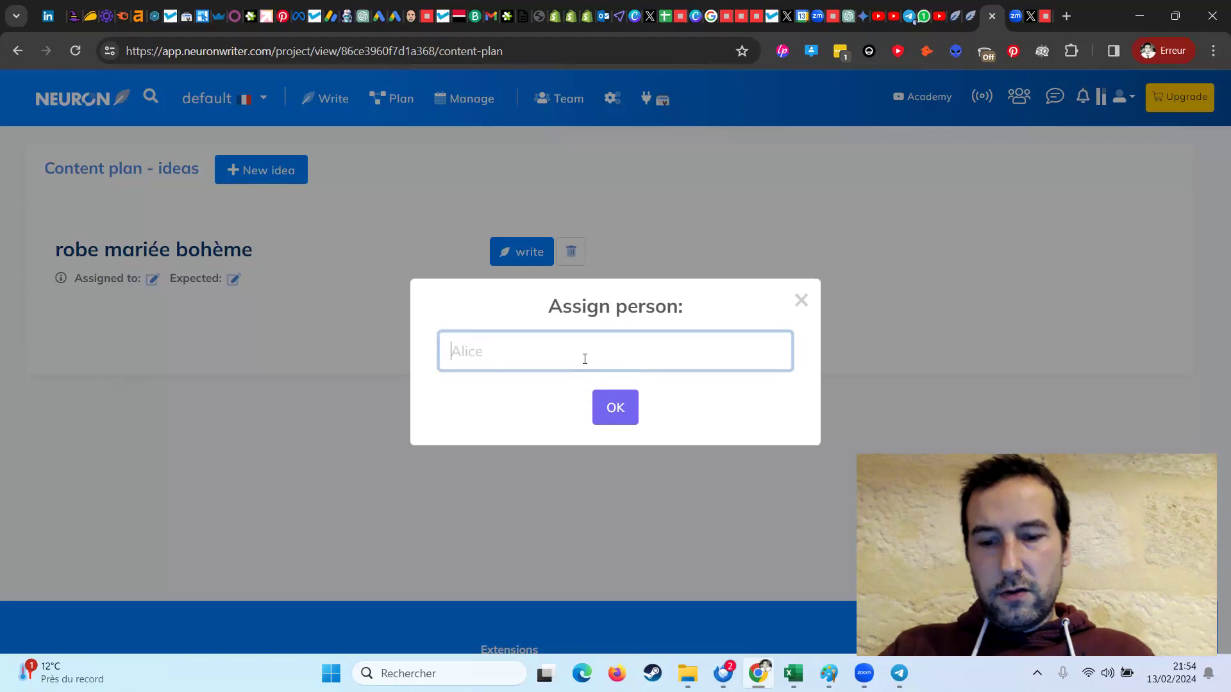
{"action": "type", "text": "Rudy"}
{"action": "left_click", "coordinate": [631, 405]}
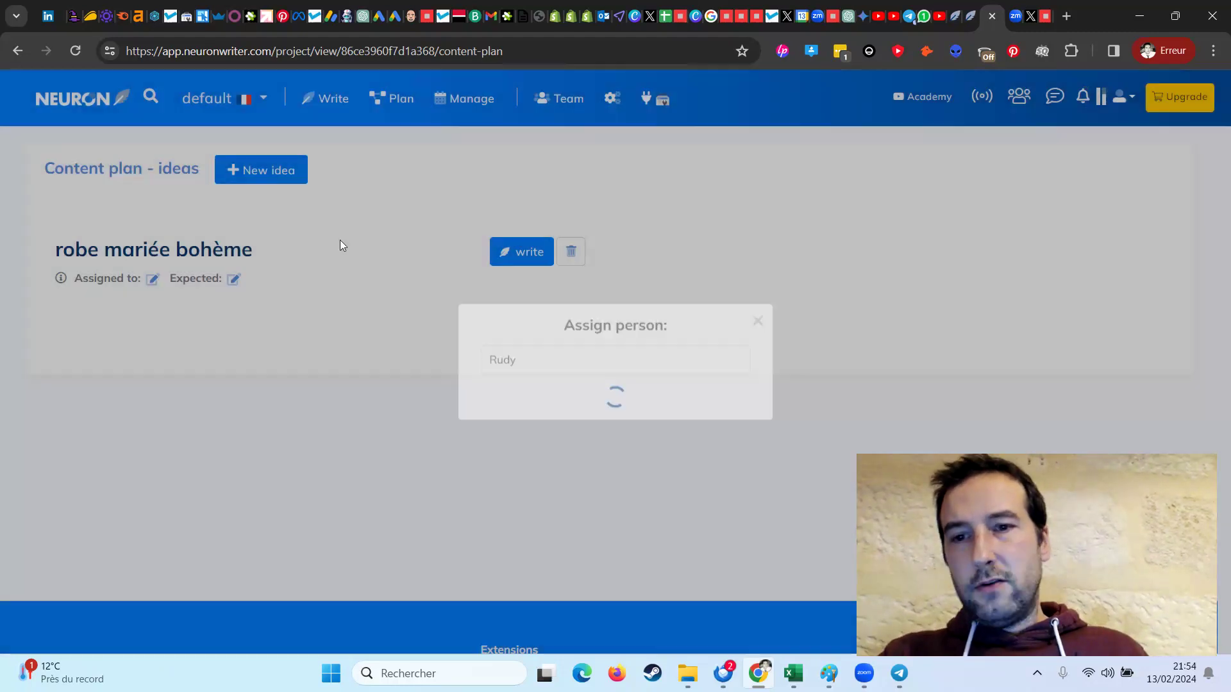
- Set the expected date of the "robe mariée bohème" idea to 2024-02-28
{"action": "left_click", "coordinate": [260, 278]}
{"action": "left_click", "coordinate": [599, 367]}
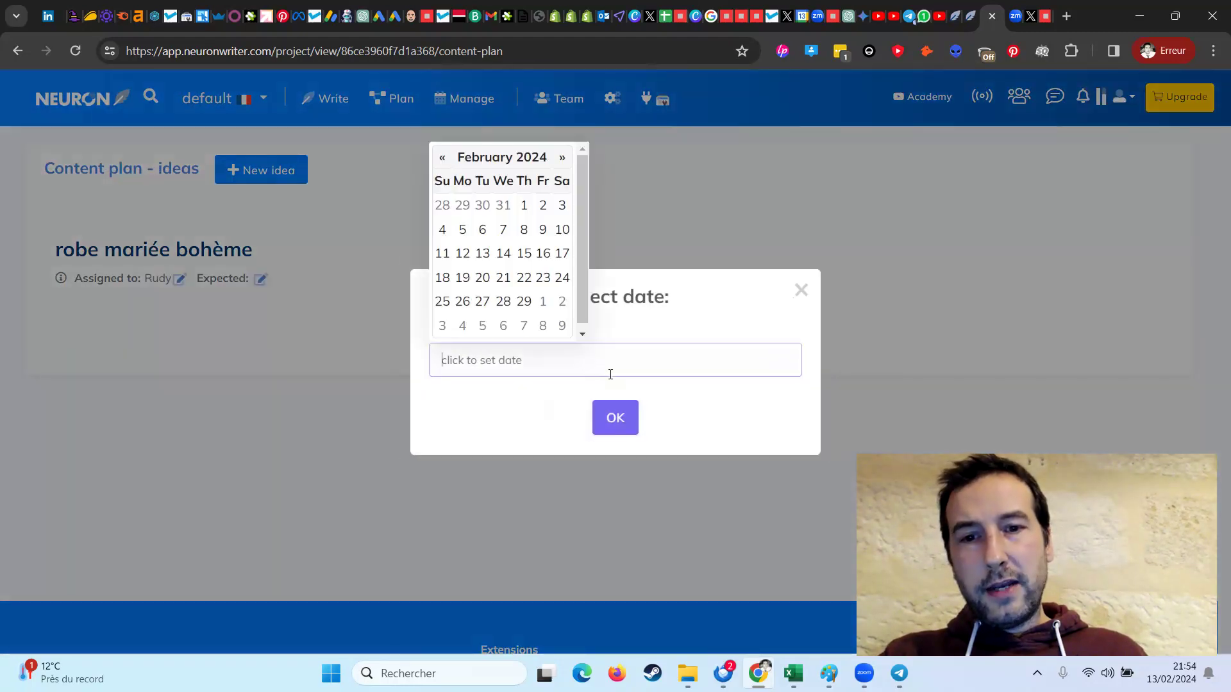
{"action": "left_click", "coordinate": [504, 301]}
{"action": "left_click", "coordinate": [602, 418]}
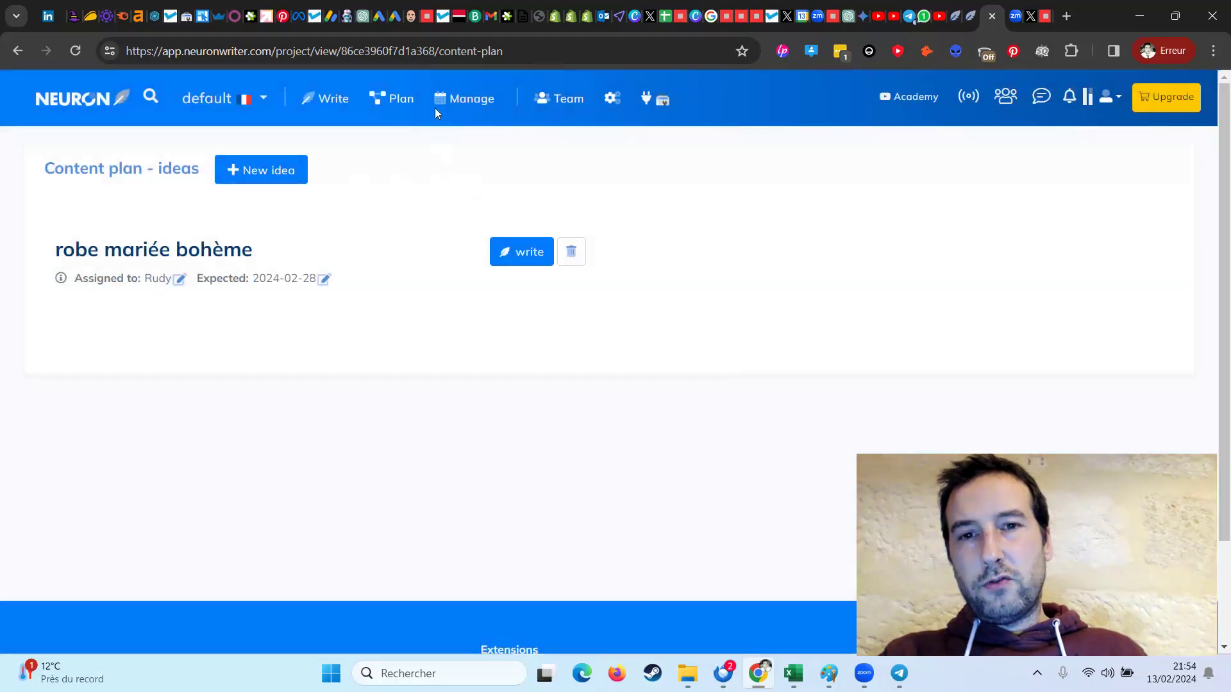
- Open the content management calendar and review the tasks planned for February 2024
{"action": "left_click", "coordinate": [479, 106]}
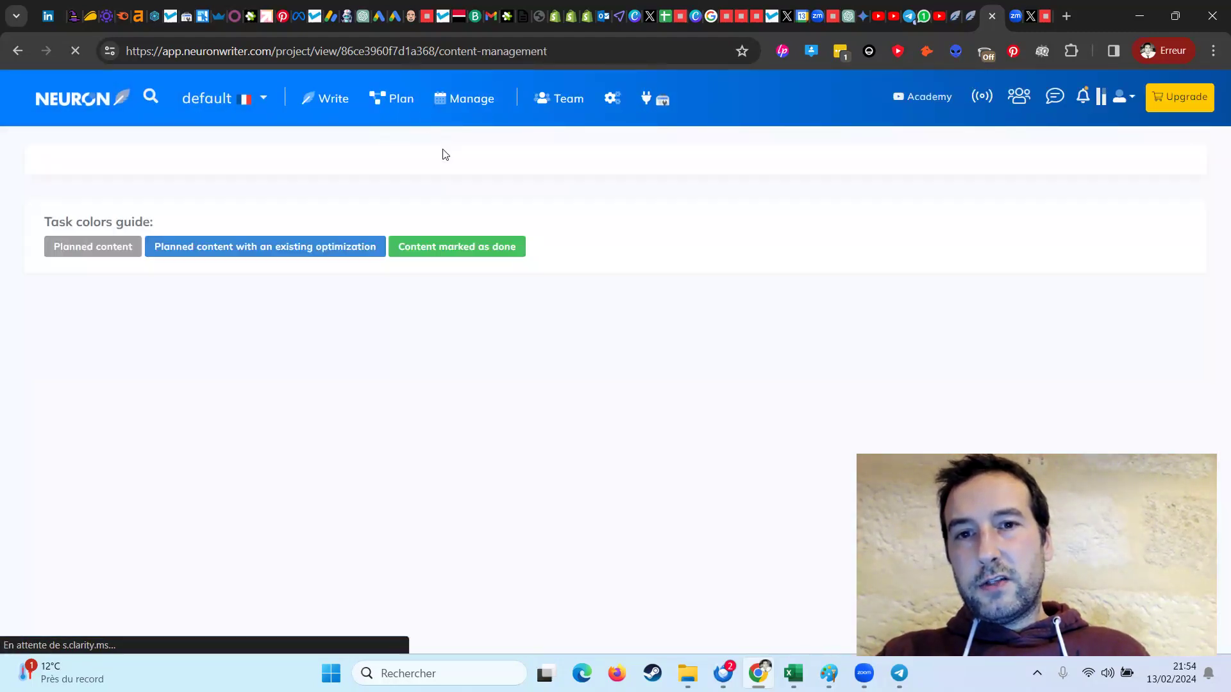
{"action": "scroll", "coordinate": [654, 320], "scroll_direction": "down", "scroll_amount": 4}
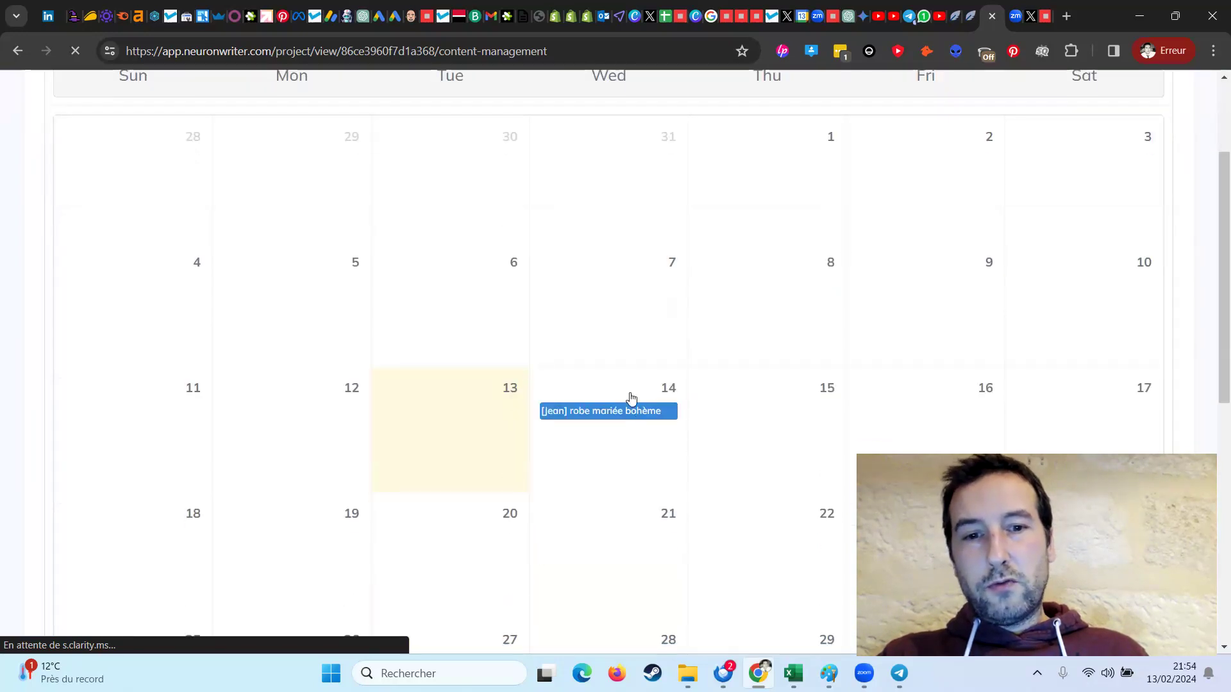
{"action": "scroll", "coordinate": [628, 328], "scroll_direction": "down", "scroll_amount": 1}
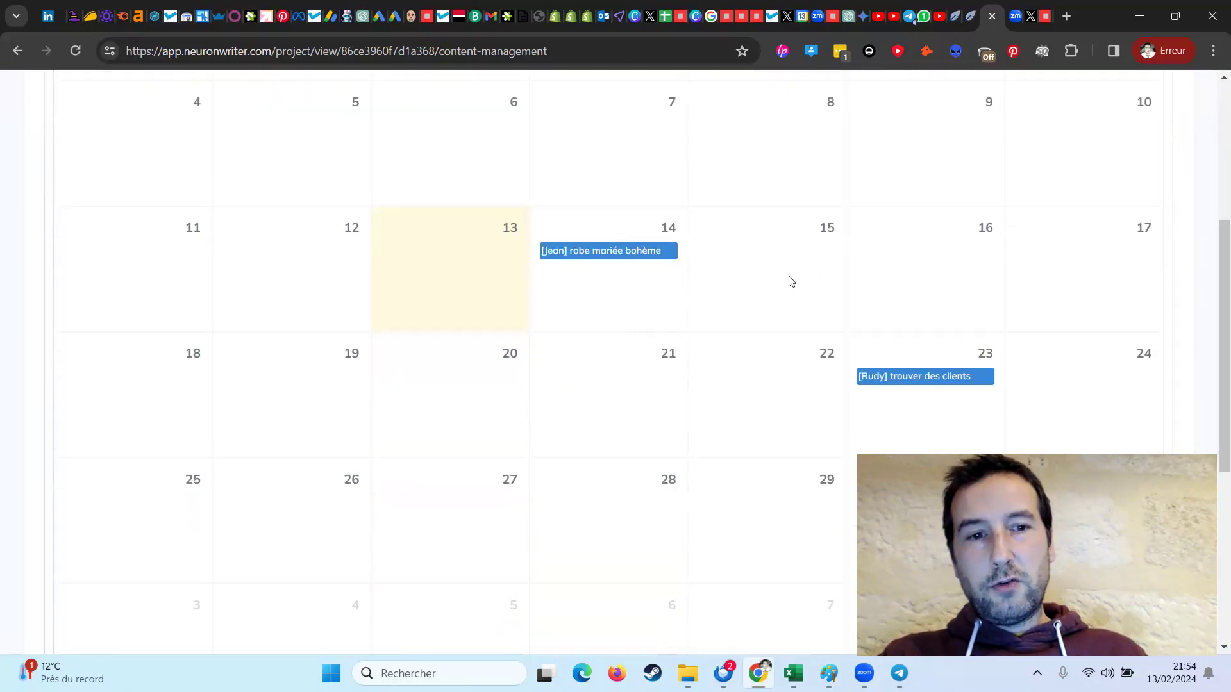
{"action": "scroll", "coordinate": [684, 324], "scroll_direction": "up", "scroll_amount": 5}
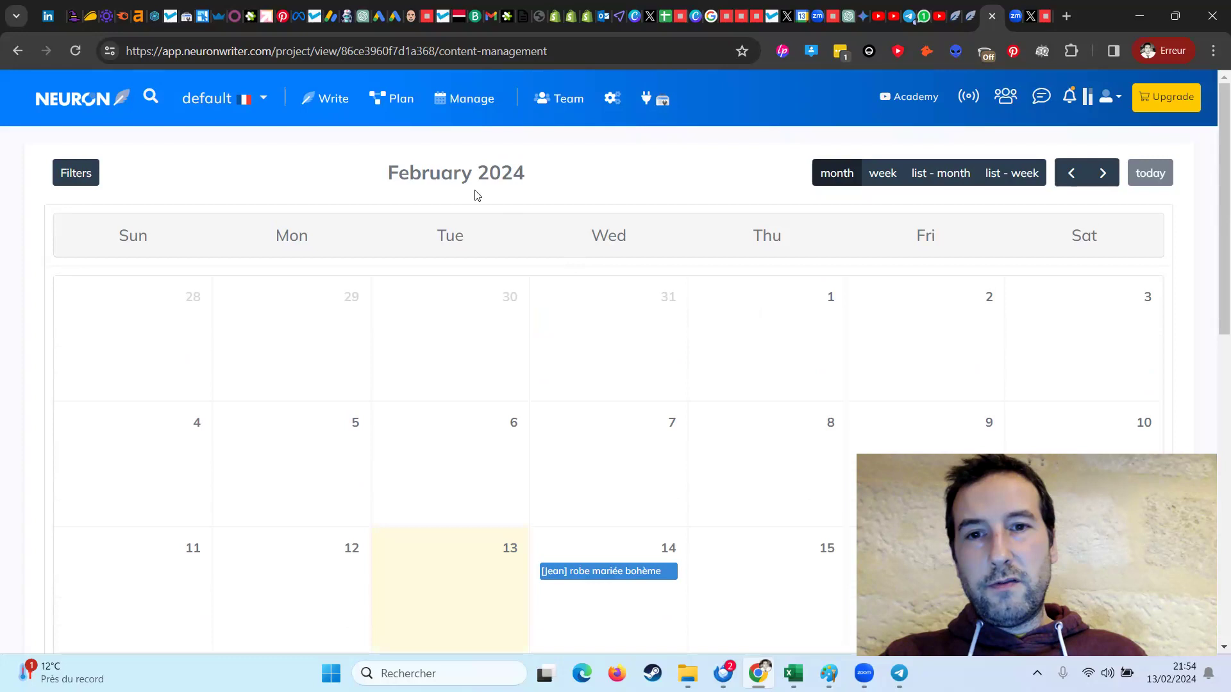
- Fill in a new content query for "robe mariée bohème" with France as the country
{"action": "left_click", "coordinate": [307, 103]}
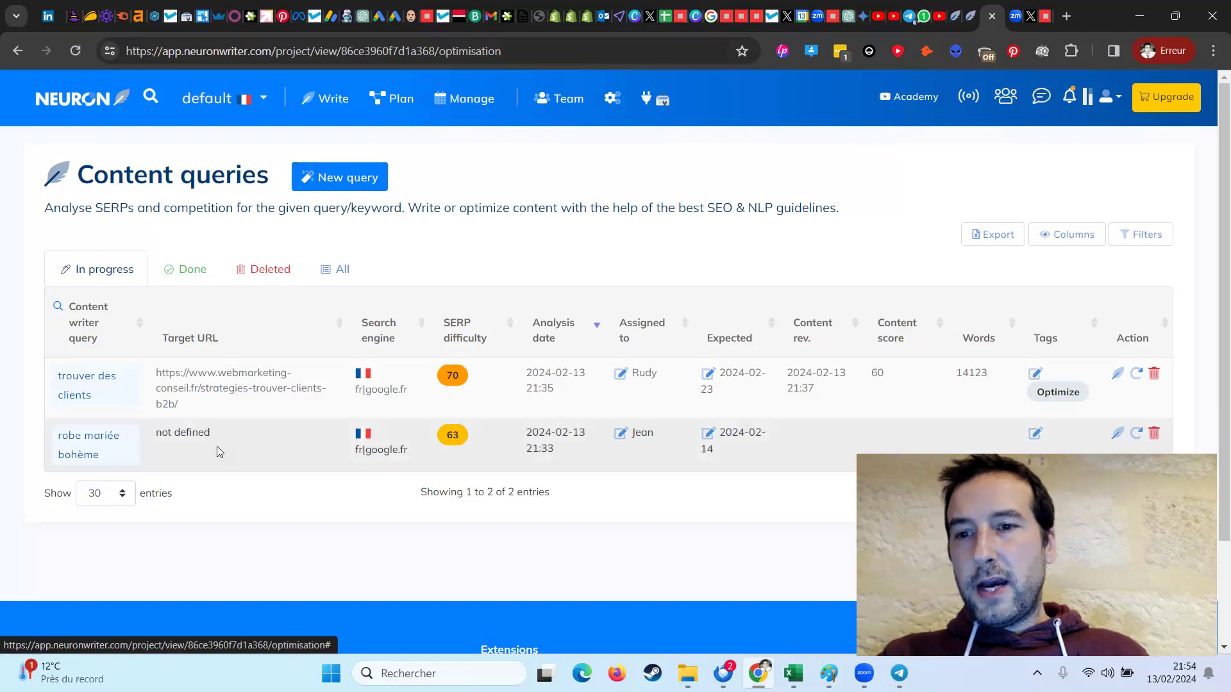
{"action": "left_click", "coordinate": [352, 181]}
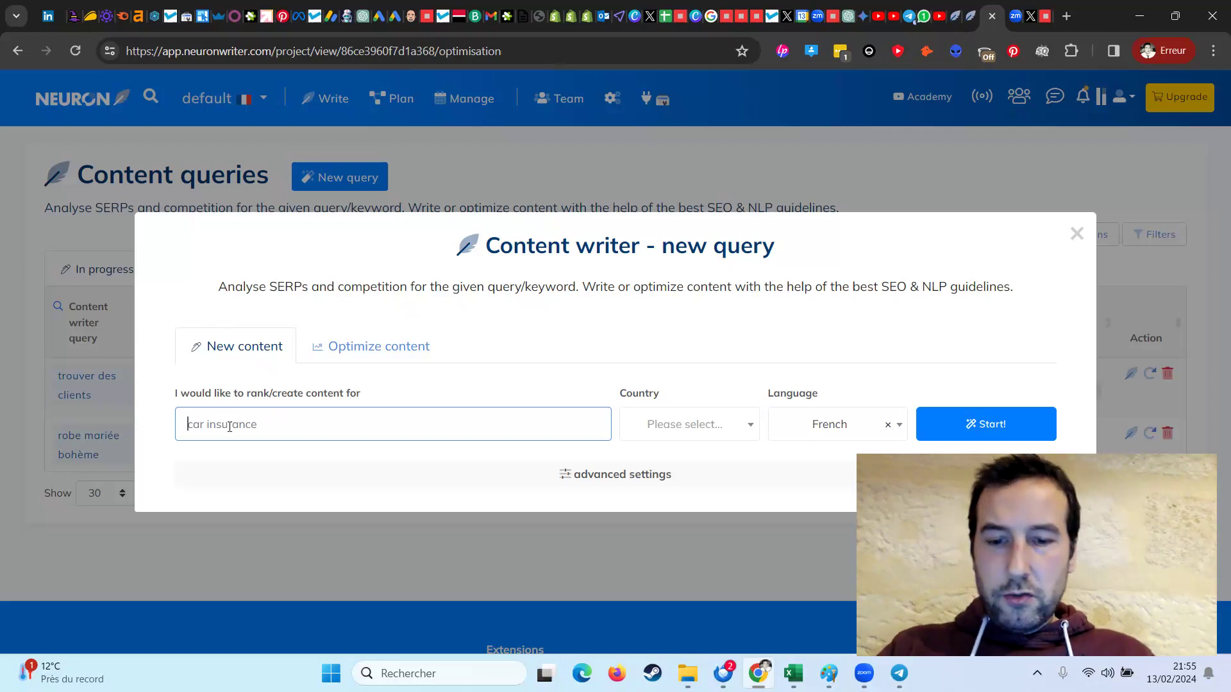
{"action": "type", "text": "robe mariée bohème"}
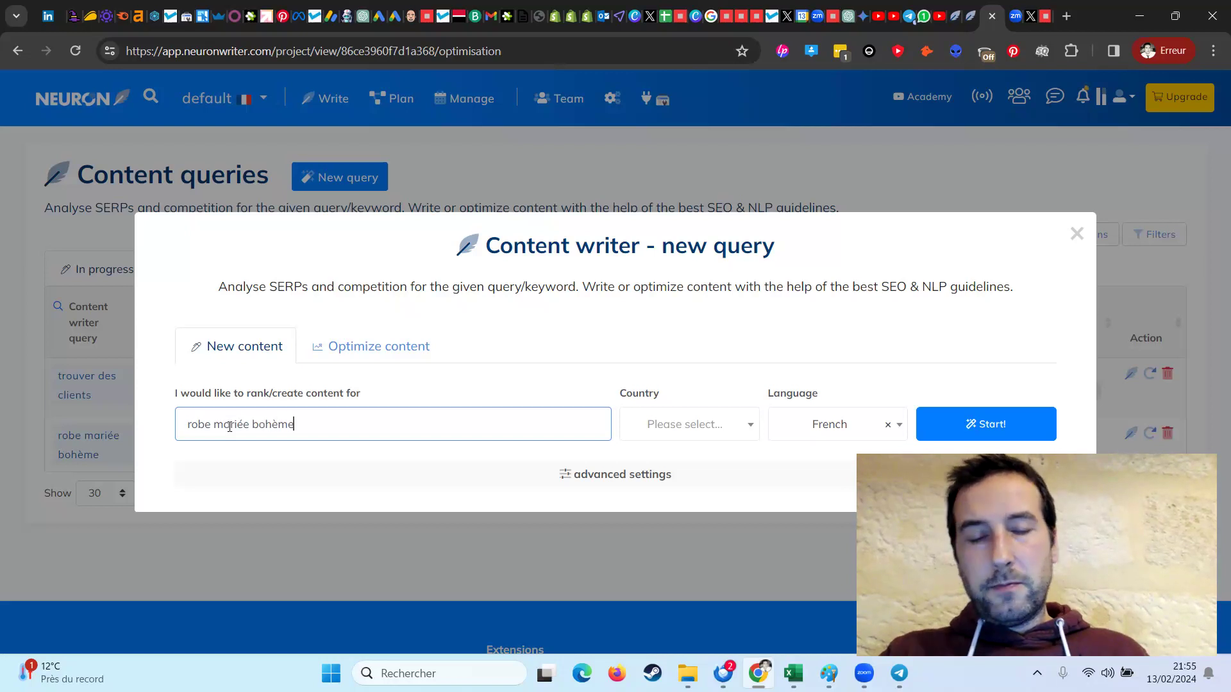
{"action": "left_click", "coordinate": [641, 421]}
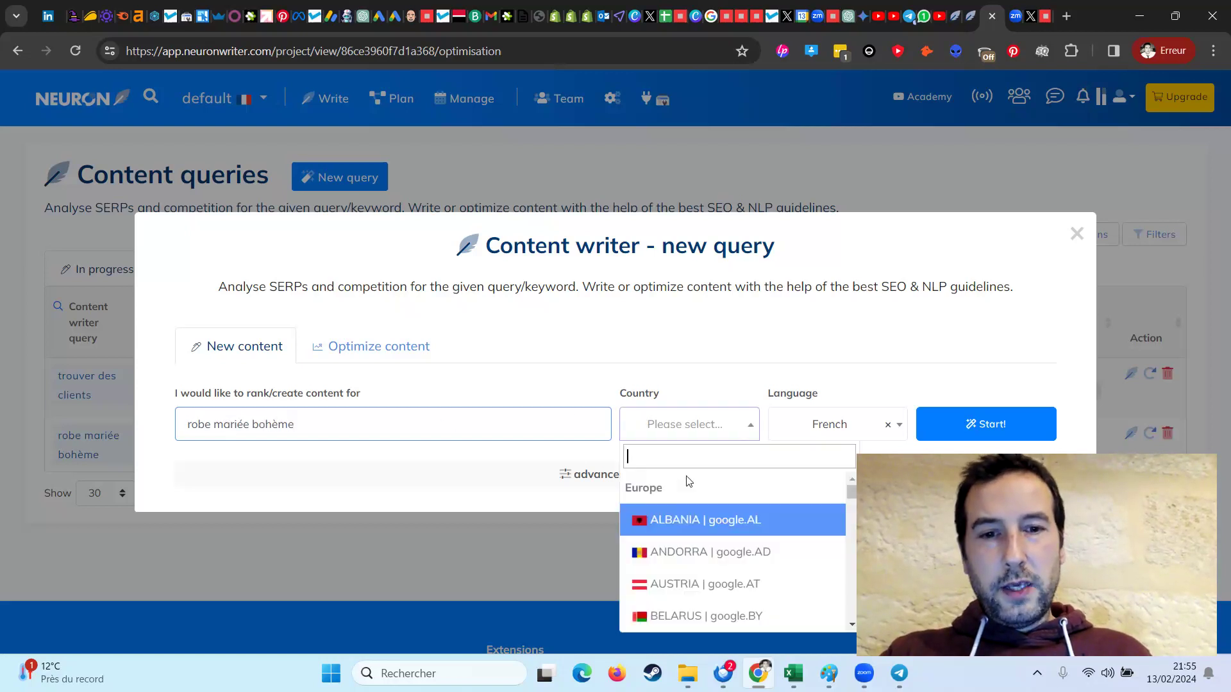
{"action": "type", "text": "fr"}
{"action": "left_click", "coordinate": [670, 519]}
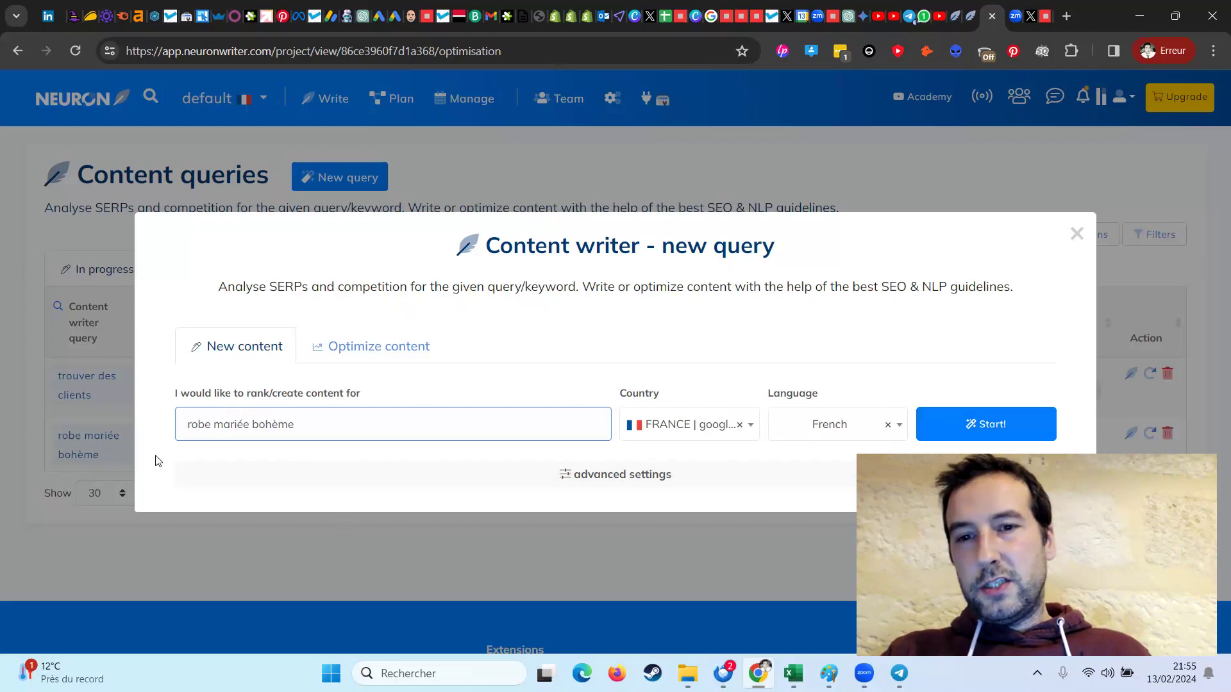
{"action": "left_click", "coordinate": [361, 348]}
{"action": "left_click", "coordinate": [1041, 20]}
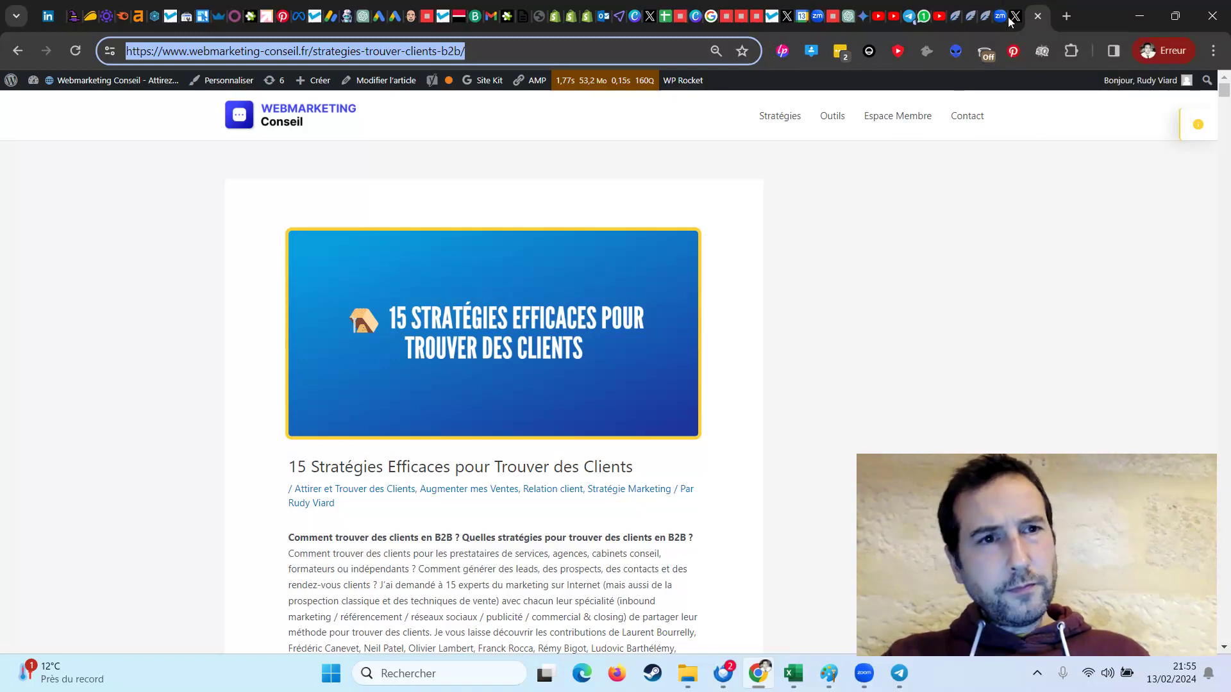
{"action": "left_click", "coordinate": [974, 13]}
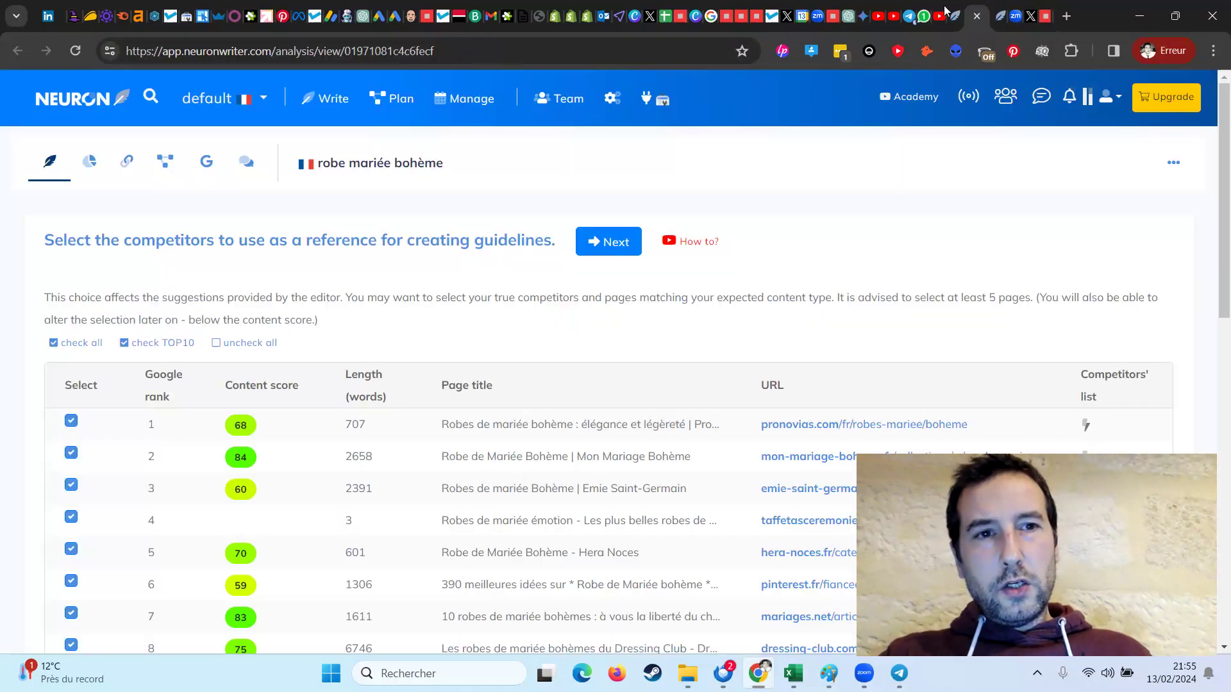
{"action": "left_click", "coordinate": [976, 15]}
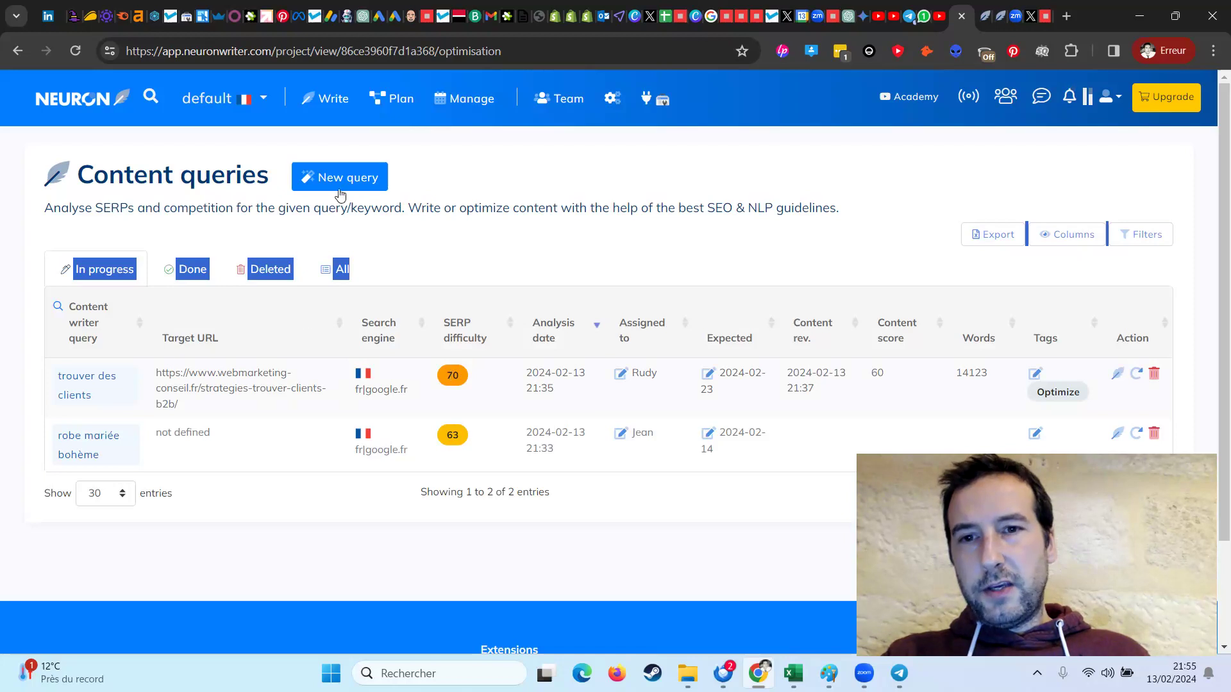
{"action": "left_click", "coordinate": [1000, 15]}
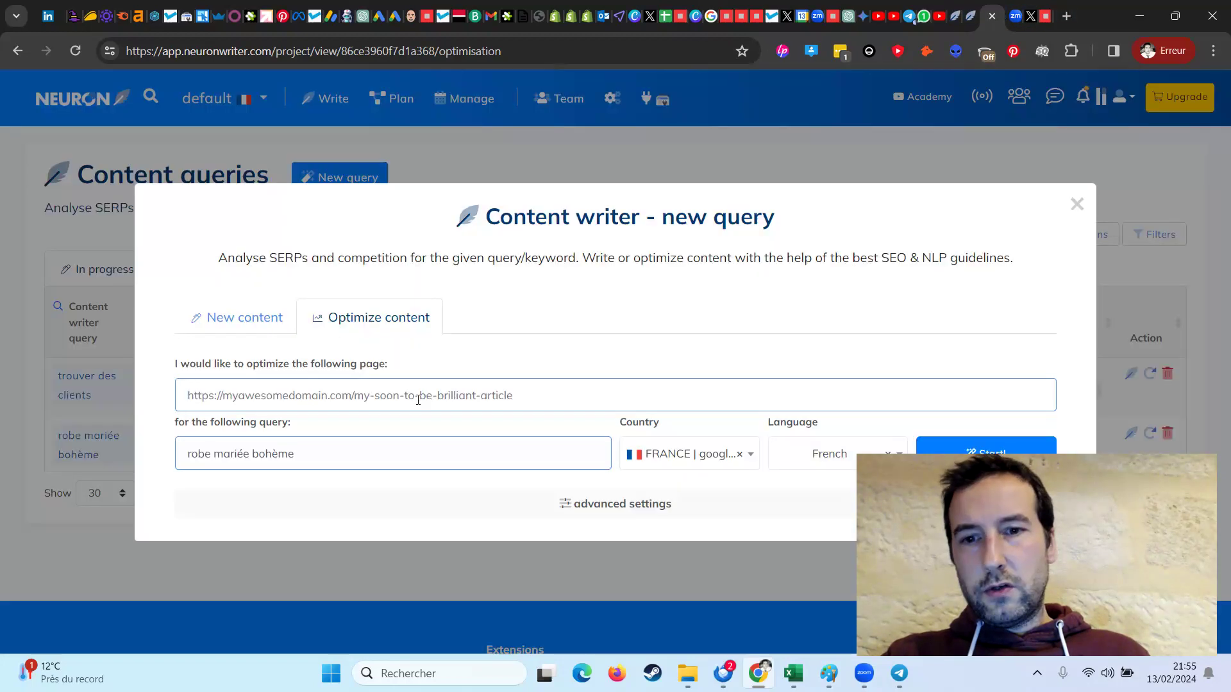
{"action": "left_click", "coordinate": [382, 396]}
{"action": "type", "text": "https://www.webmarketing-conseil.fr/strategies-trouver-clients-b2b/"}
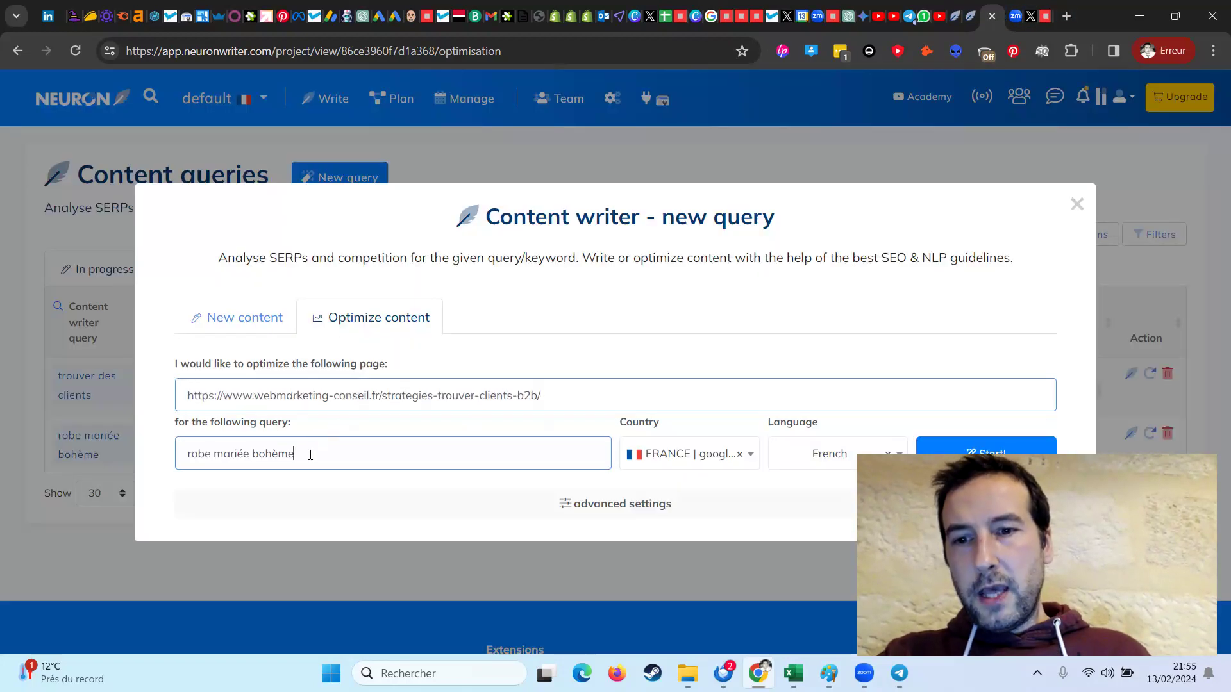
- Change the query's keyword to "trouver clients b2b", and close the new query form without starting it
{"action": "triple_click", "coordinate": [310, 456]}
{"action": "type", "text": "trouver clients b2b"}
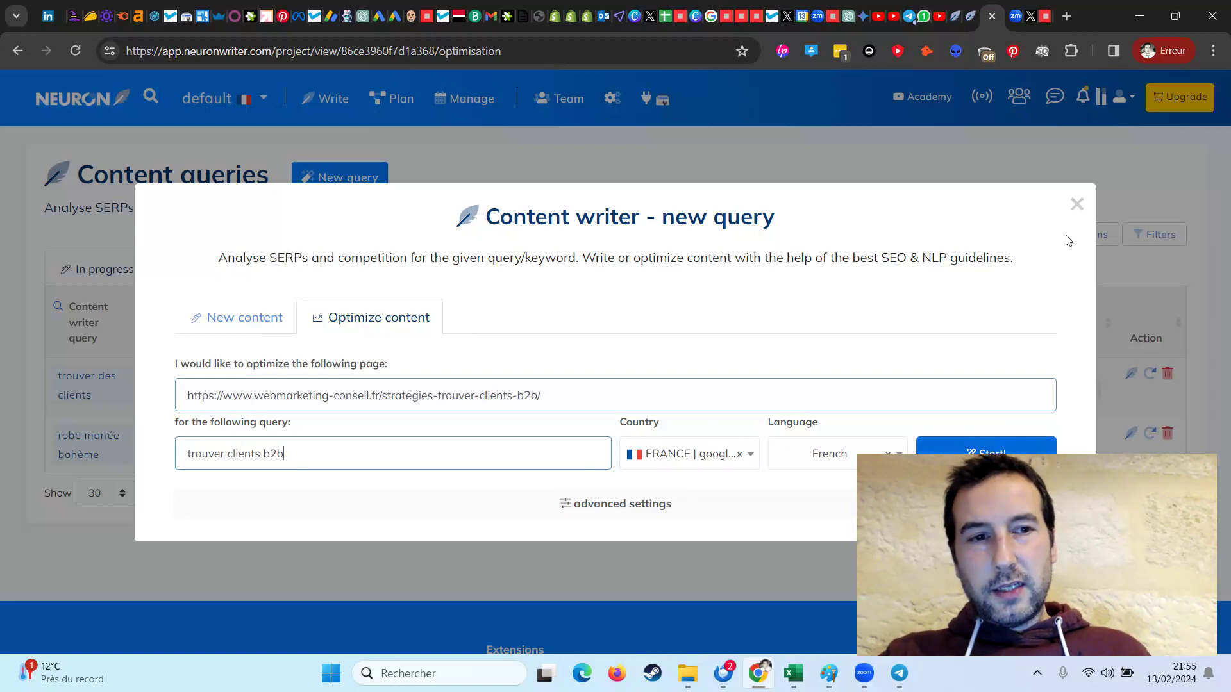
{"action": "left_click", "coordinate": [1077, 204]}
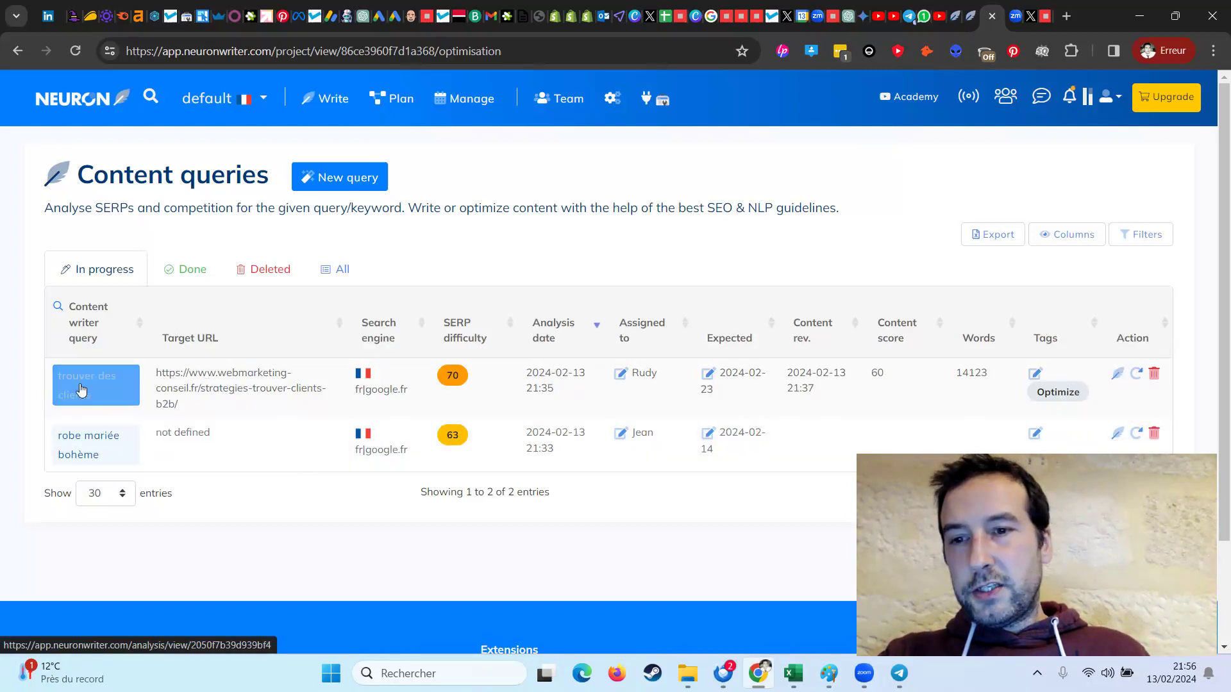
- Open the "trouver des clients" query in the content editor, review its meta title and description, and save and close them
{"action": "left_click", "coordinate": [1122, 378]}
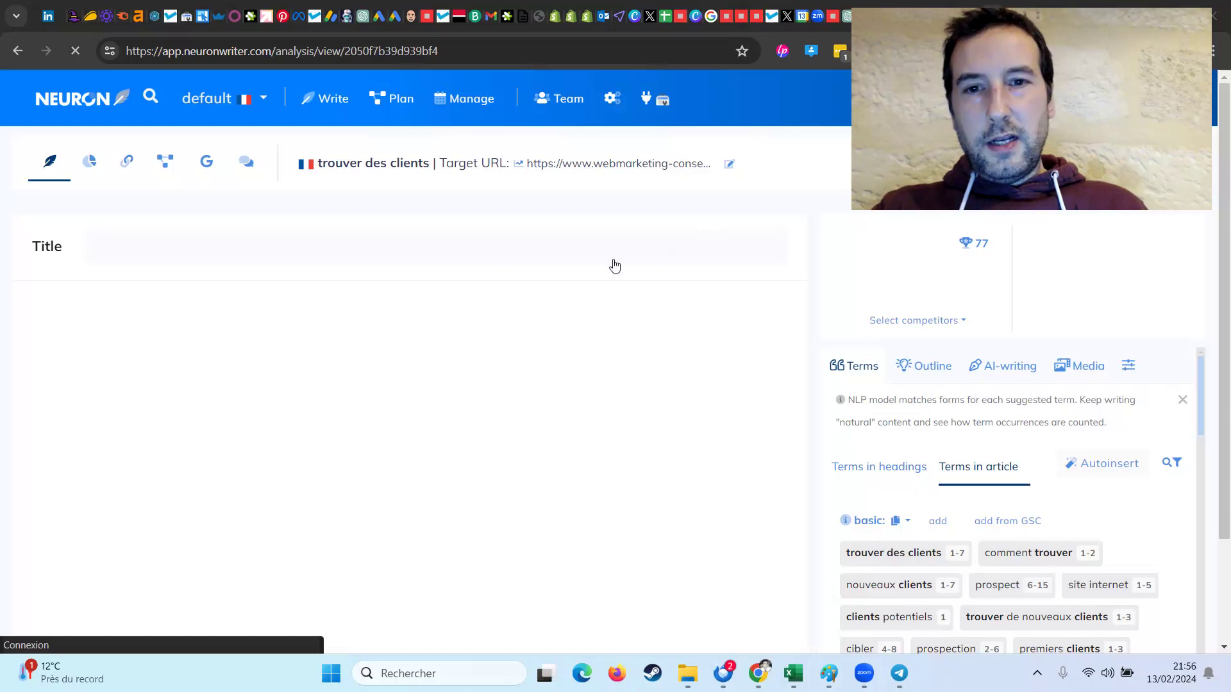
{"action": "left_click", "coordinate": [118, 244]}
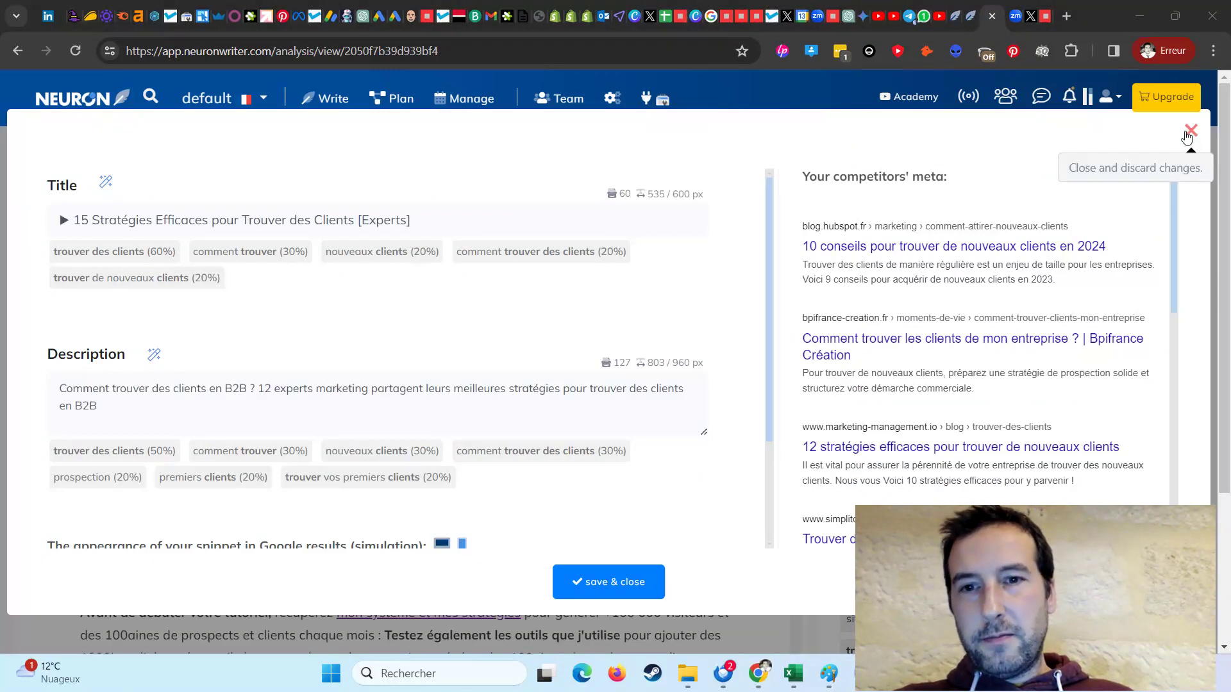
{"action": "left_click", "coordinate": [638, 580]}
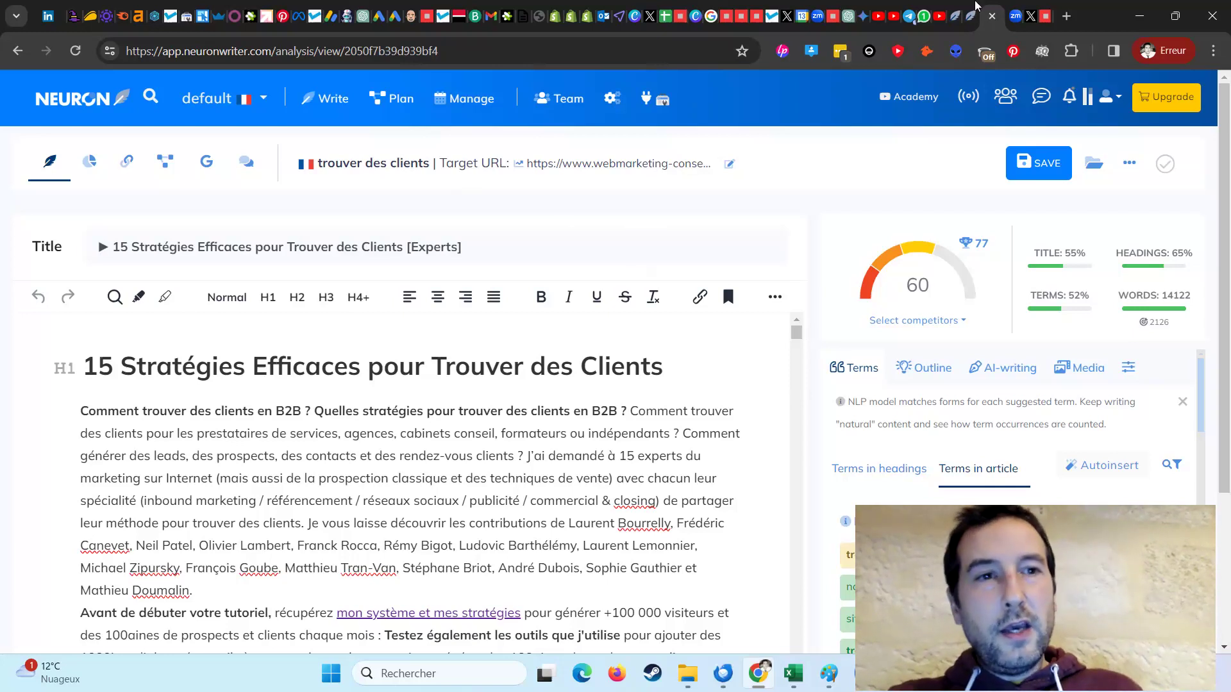
- Compare the published article page with its text and headings in the content editor
{"action": "left_click", "coordinate": [1045, 18]}
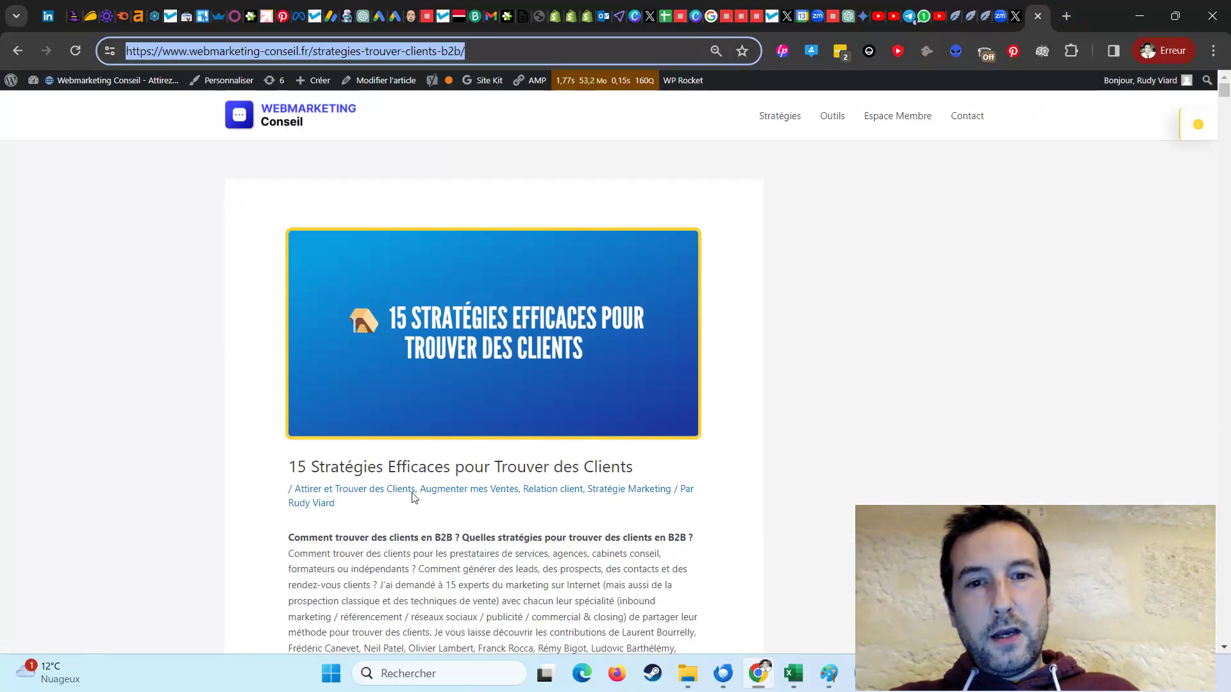
{"action": "left_click", "coordinate": [986, 18]}
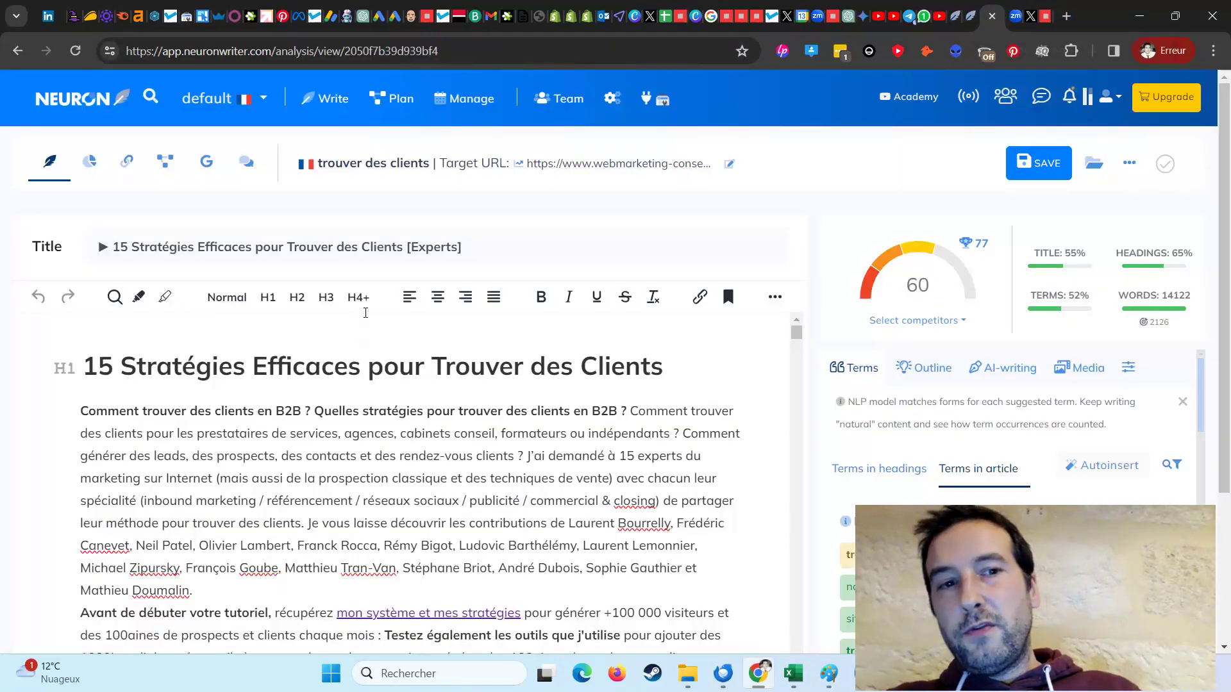
{"action": "scroll", "coordinate": [310, 318], "scroll_direction": "down", "scroll_amount": 5}
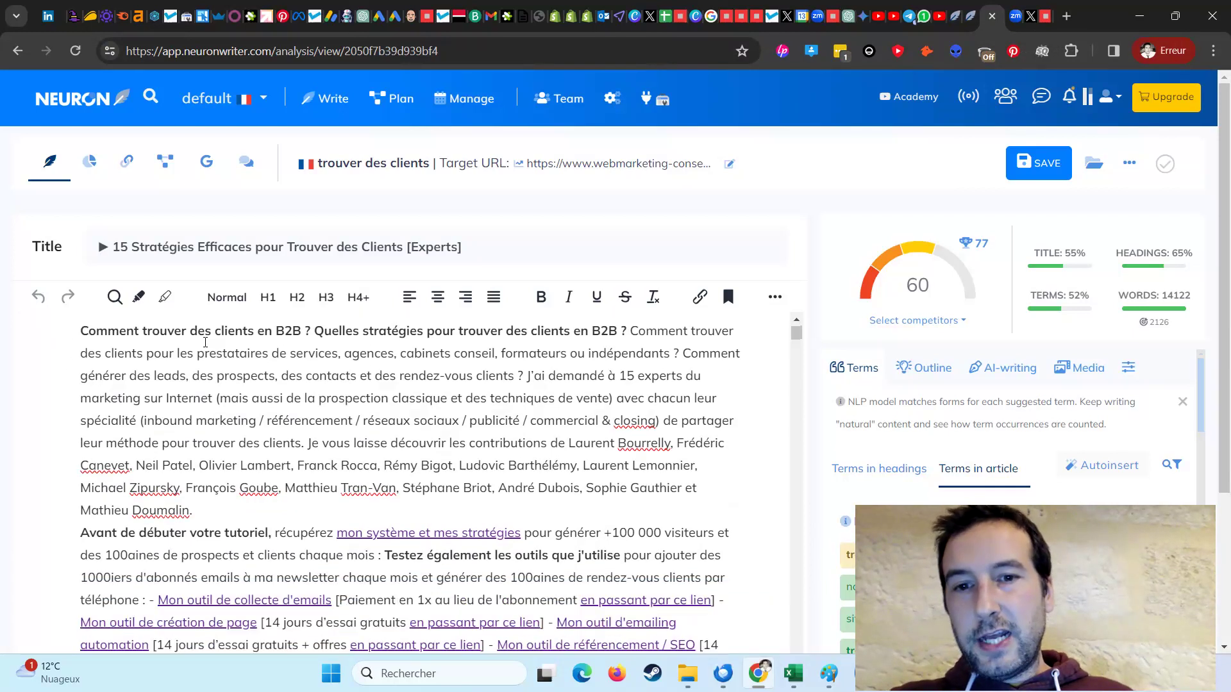
{"action": "scroll", "coordinate": [234, 416], "scroll_direction": "down", "scroll_amount": 10}
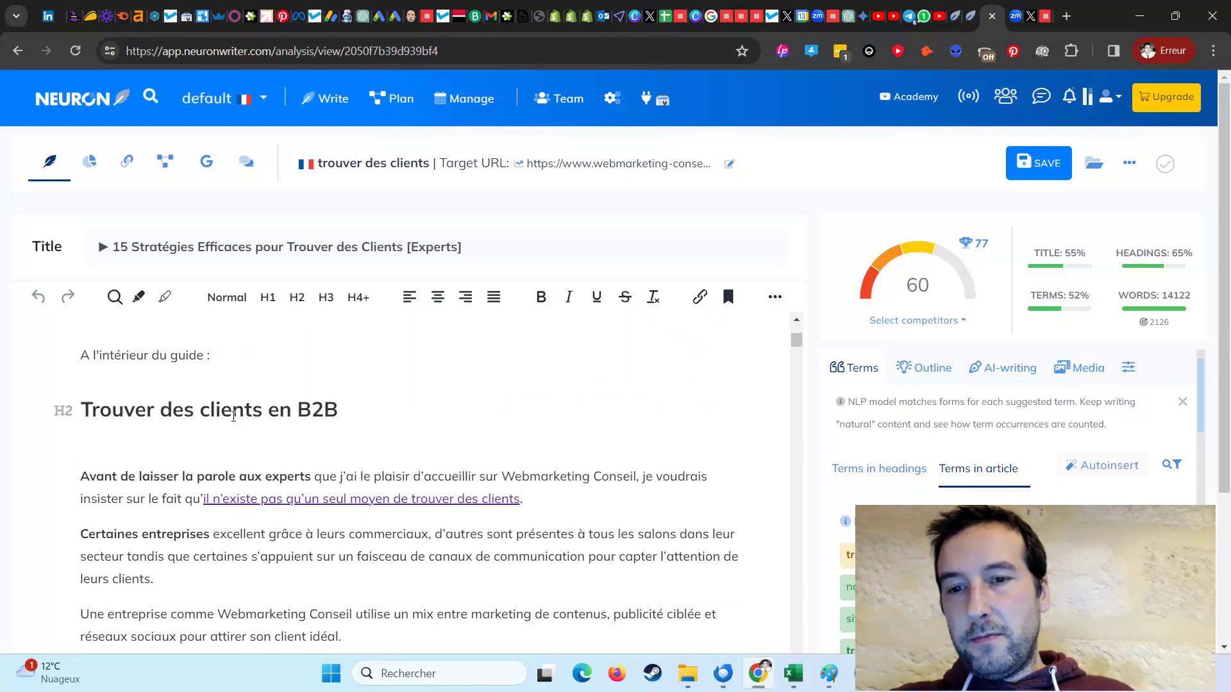
{"action": "scroll", "coordinate": [234, 416], "scroll_direction": "down", "scroll_amount": 3}
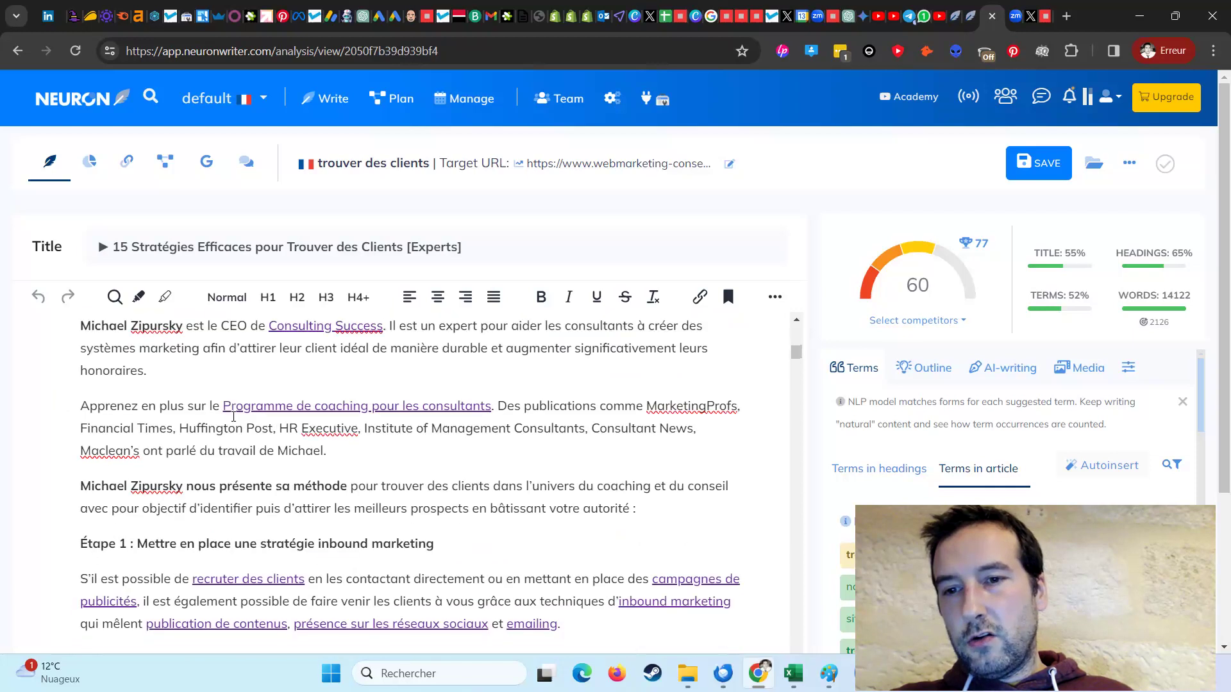
{"action": "scroll", "coordinate": [233, 416], "scroll_direction": "up", "scroll_amount": 1}
{"action": "scroll", "coordinate": [234, 417], "scroll_direction": "down", "scroll_amount": 3}
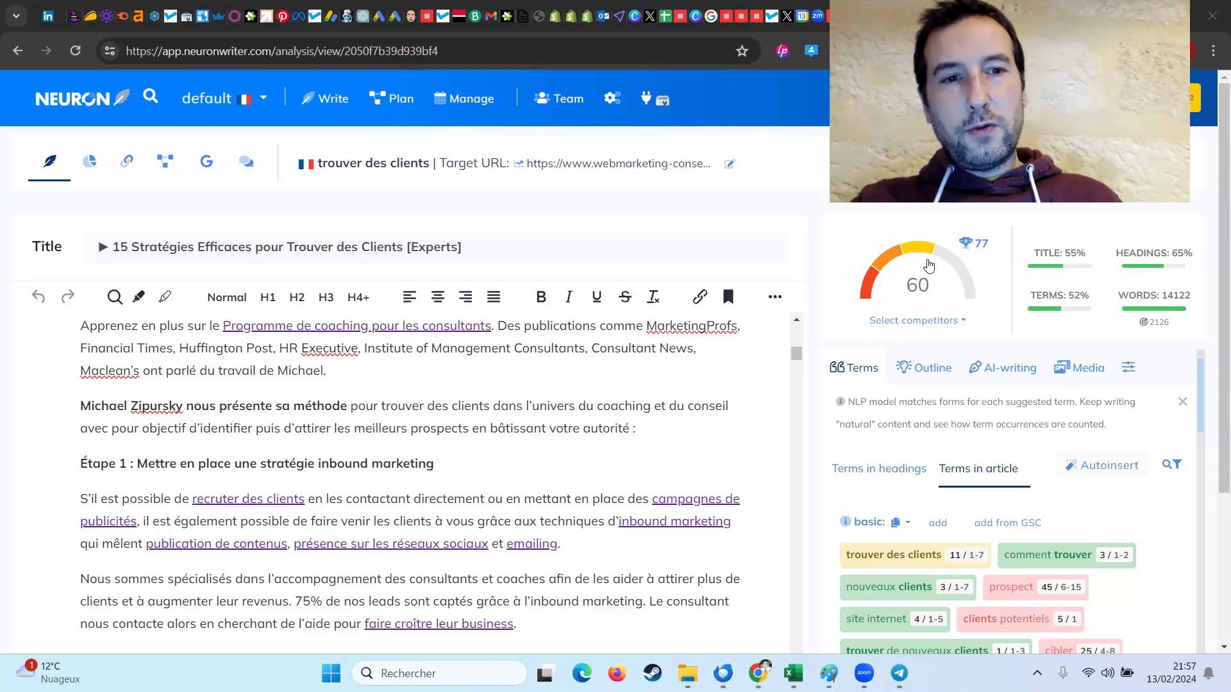
- Examine the content score and the suggested basic terms for the article
{"action": "mouse_move", "coordinate": [1114, 327]}
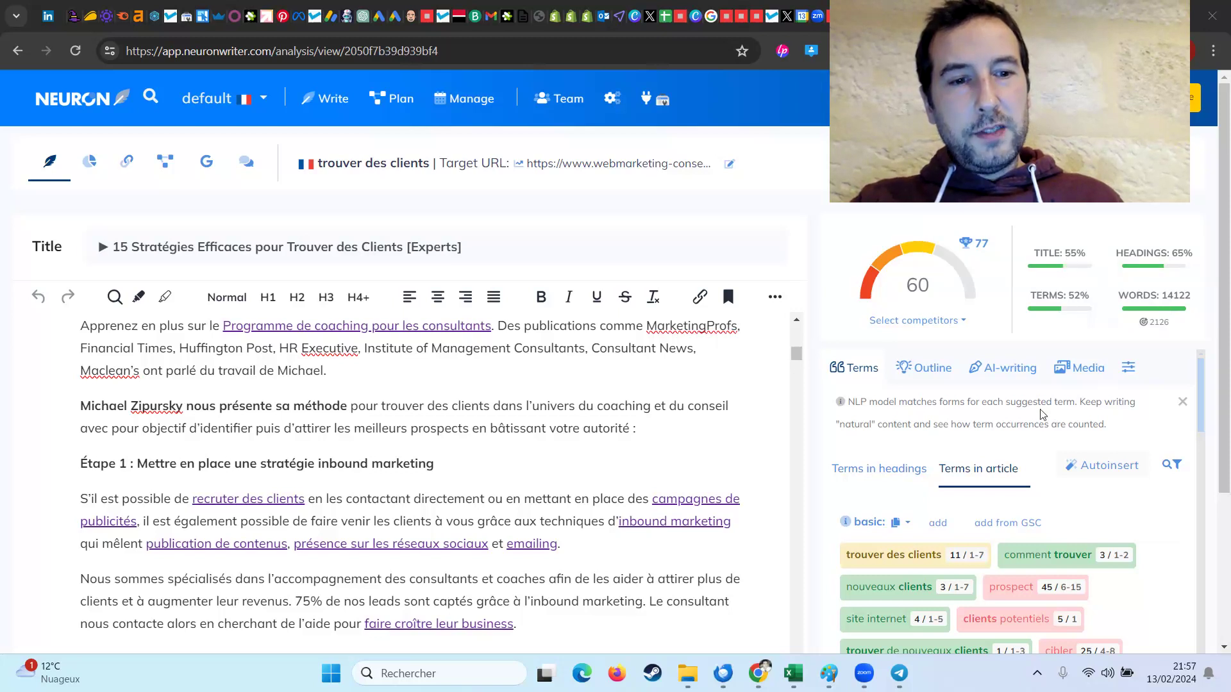
{"action": "scroll", "coordinate": [1043, 415], "scroll_direction": "down", "scroll_amount": 2}
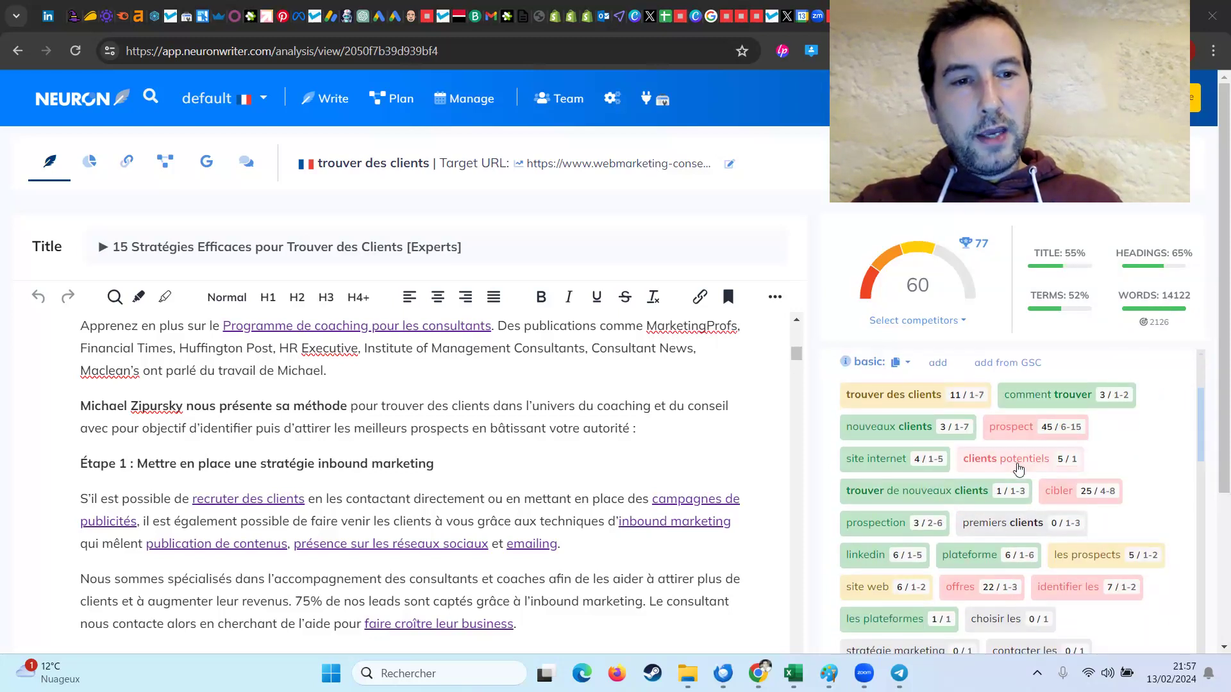
{"action": "scroll", "coordinate": [1018, 461], "scroll_direction": "up", "scroll_amount": 2}
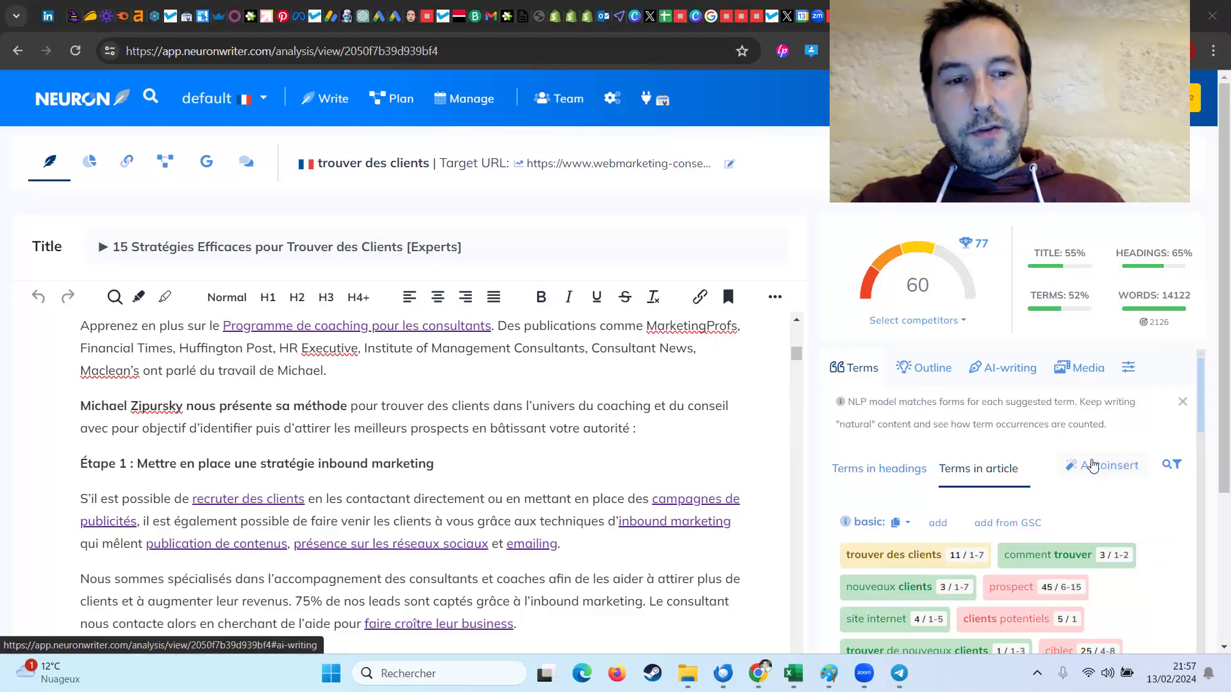
- Expand the paragraph introducing the expert's method for finding coaching and consulting clients with the AI Expand function
{"action": "triple_click", "coordinate": [248, 413]}
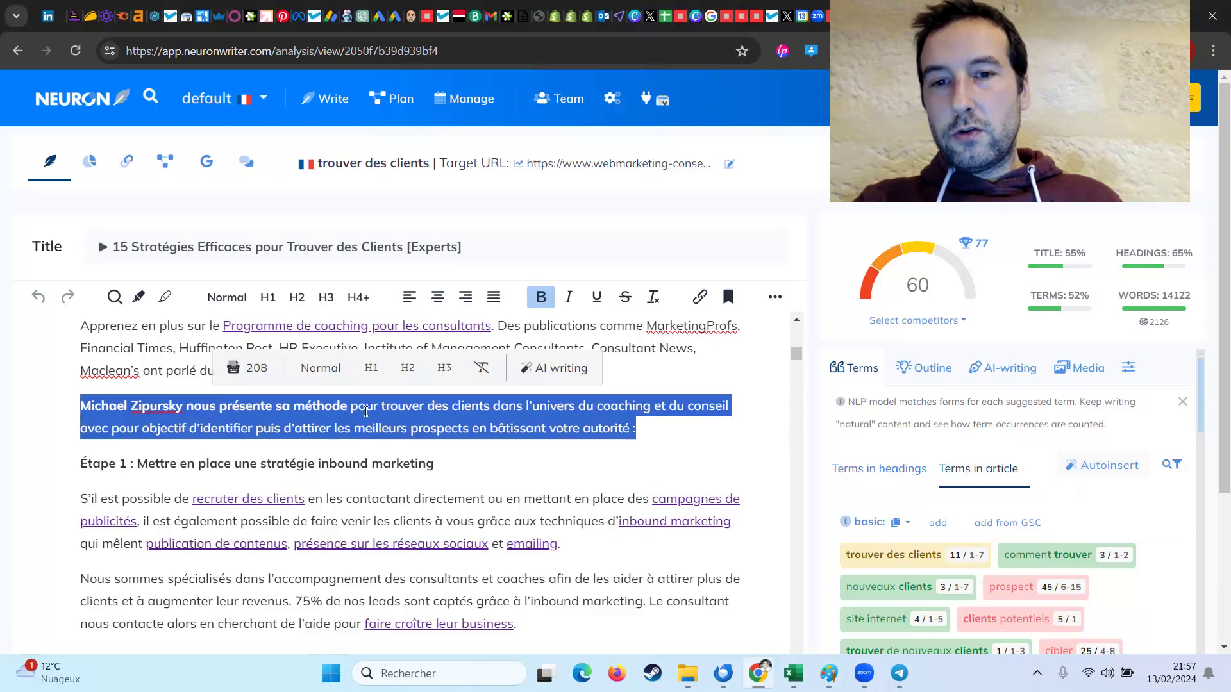
{"action": "left_click", "coordinate": [543, 379]}
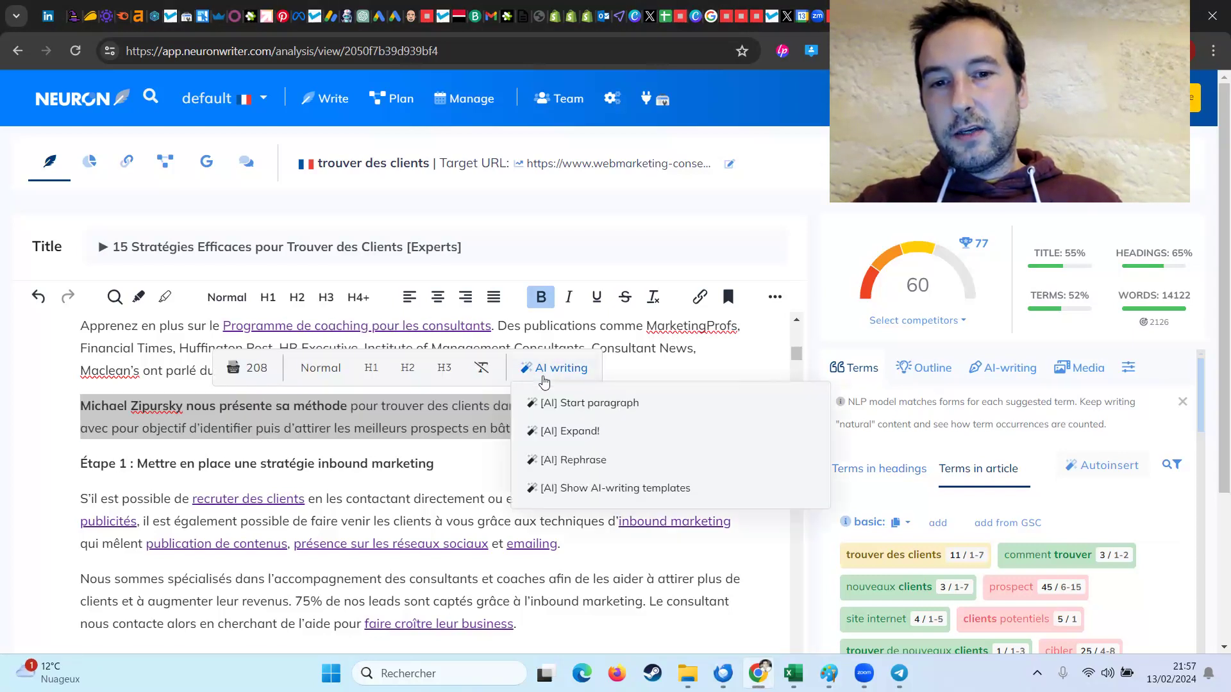
{"action": "left_click", "coordinate": [569, 433]}
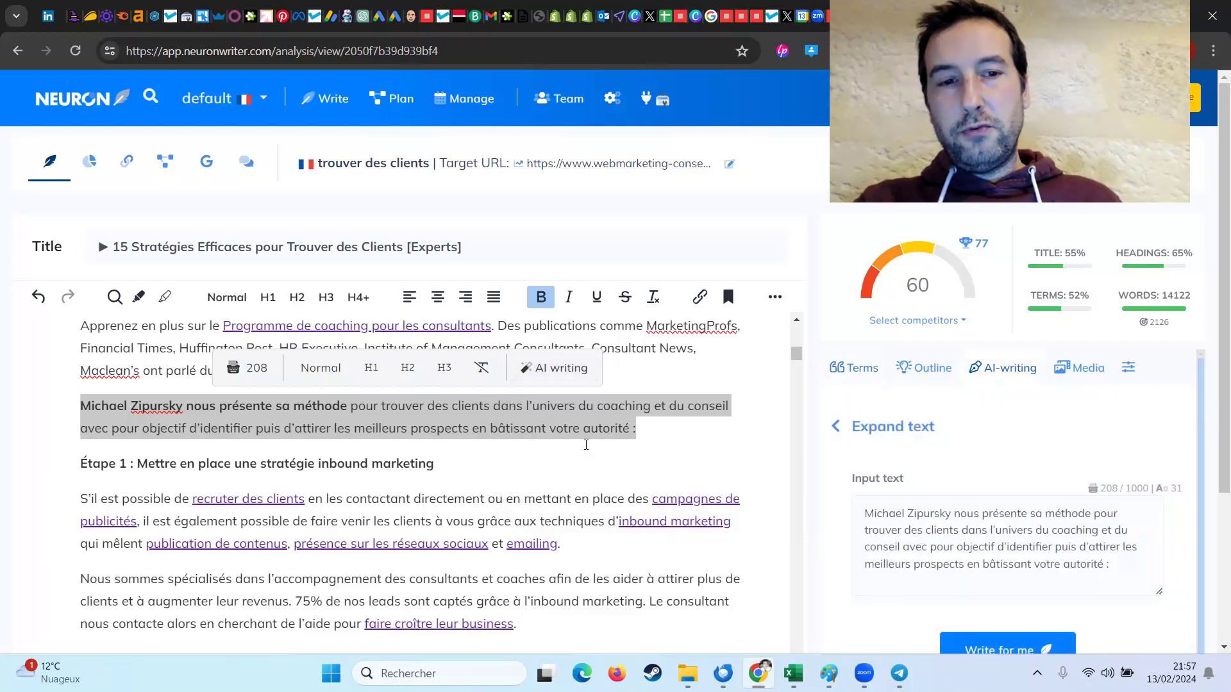
{"action": "scroll", "coordinate": [1011, 519], "scroll_direction": "down", "scroll_amount": 1}
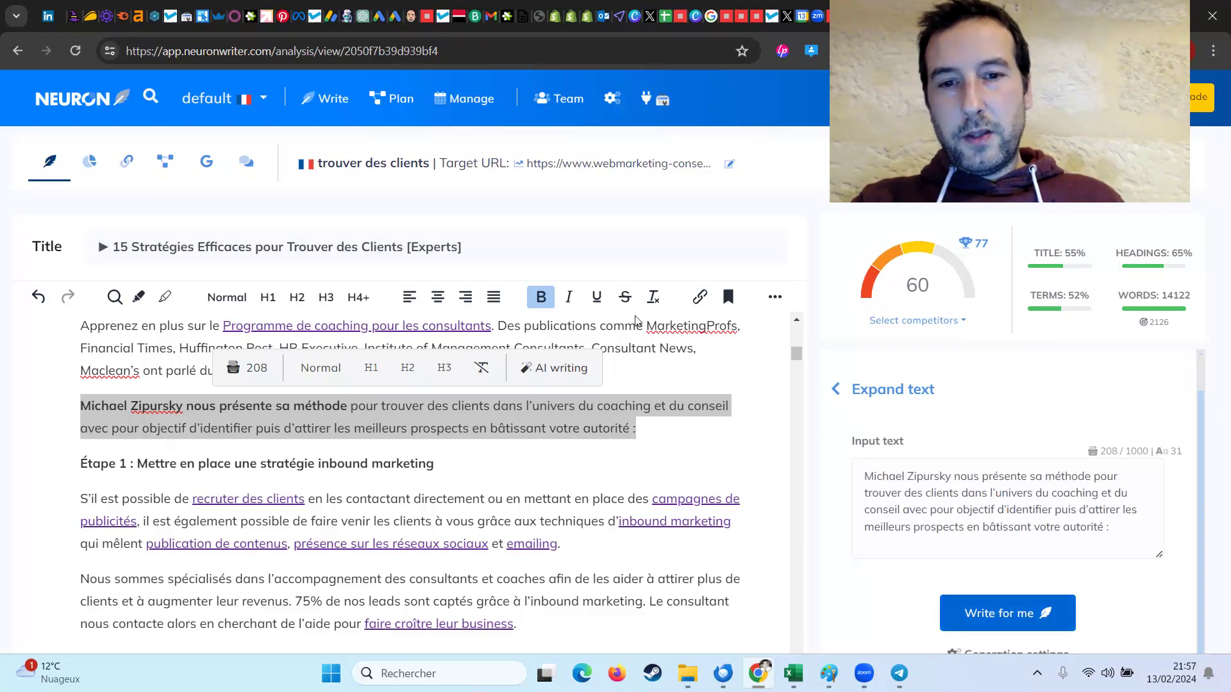
{"action": "left_click", "coordinate": [1008, 614]}
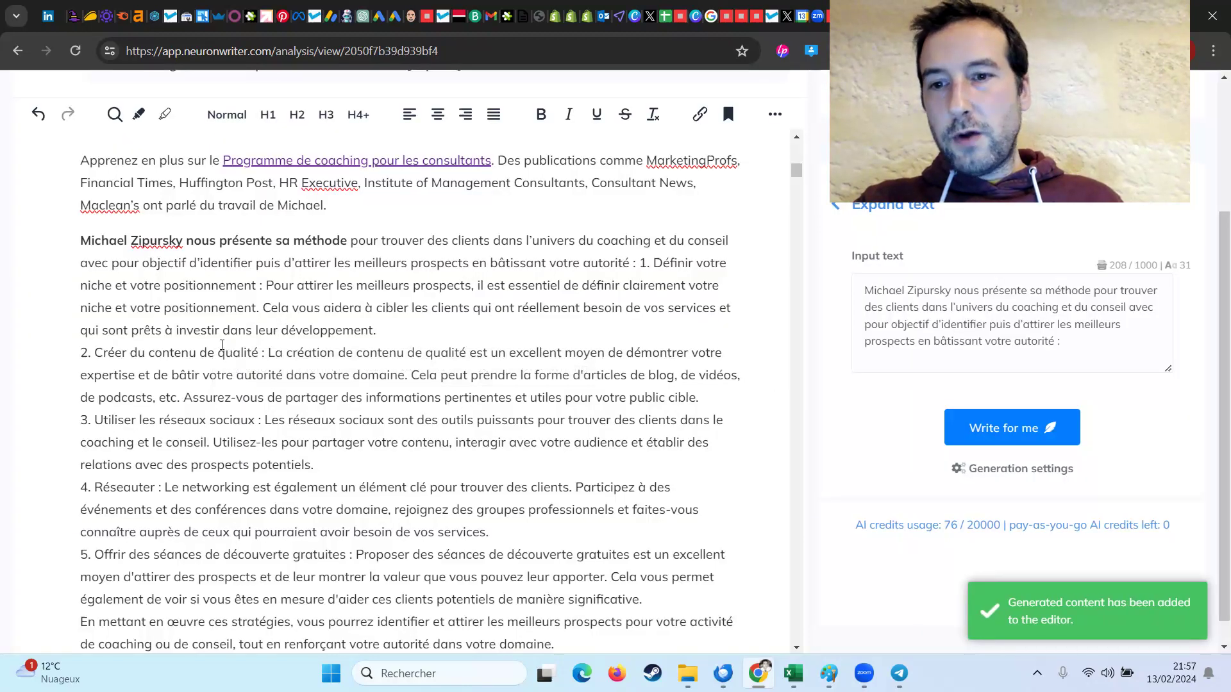
- Review the AI-generated text inserted between the method's introduction and the "Étape 1" heading
{"action": "scroll", "coordinate": [220, 347], "scroll_direction": "down", "scroll_amount": 1}
{"action": "scroll", "coordinate": [220, 347], "scroll_direction": "up", "scroll_amount": 2}
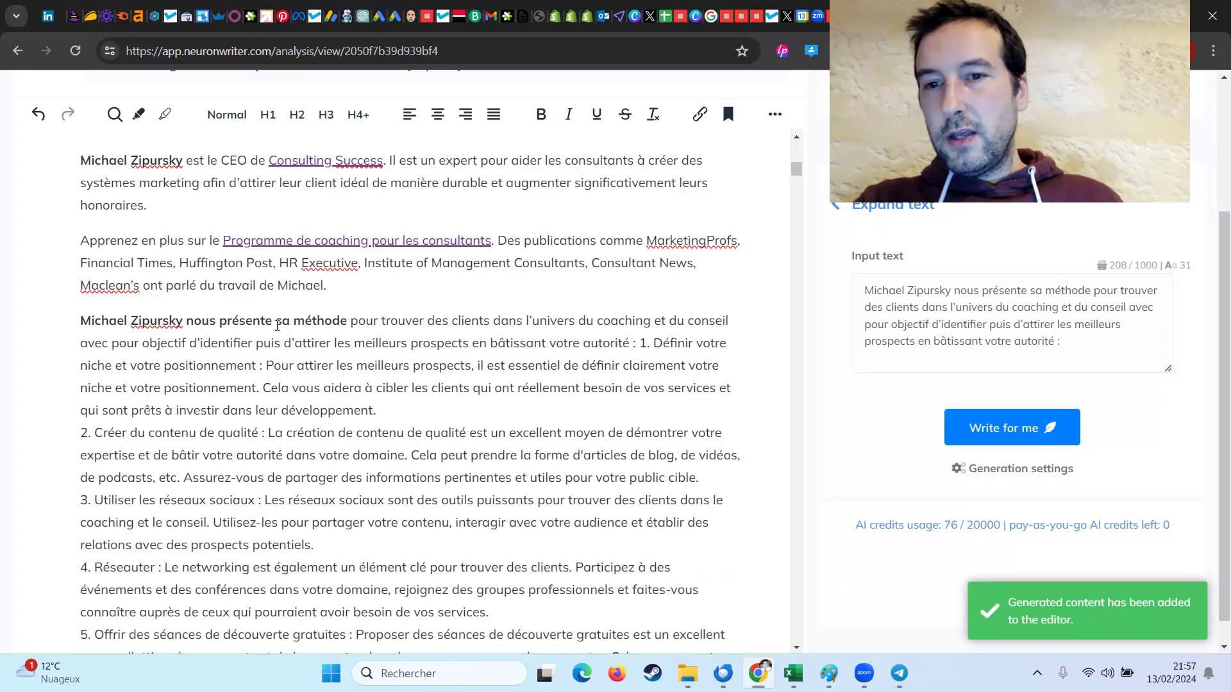
{"action": "scroll", "coordinate": [160, 334], "scroll_direction": "down", "scroll_amount": 3}
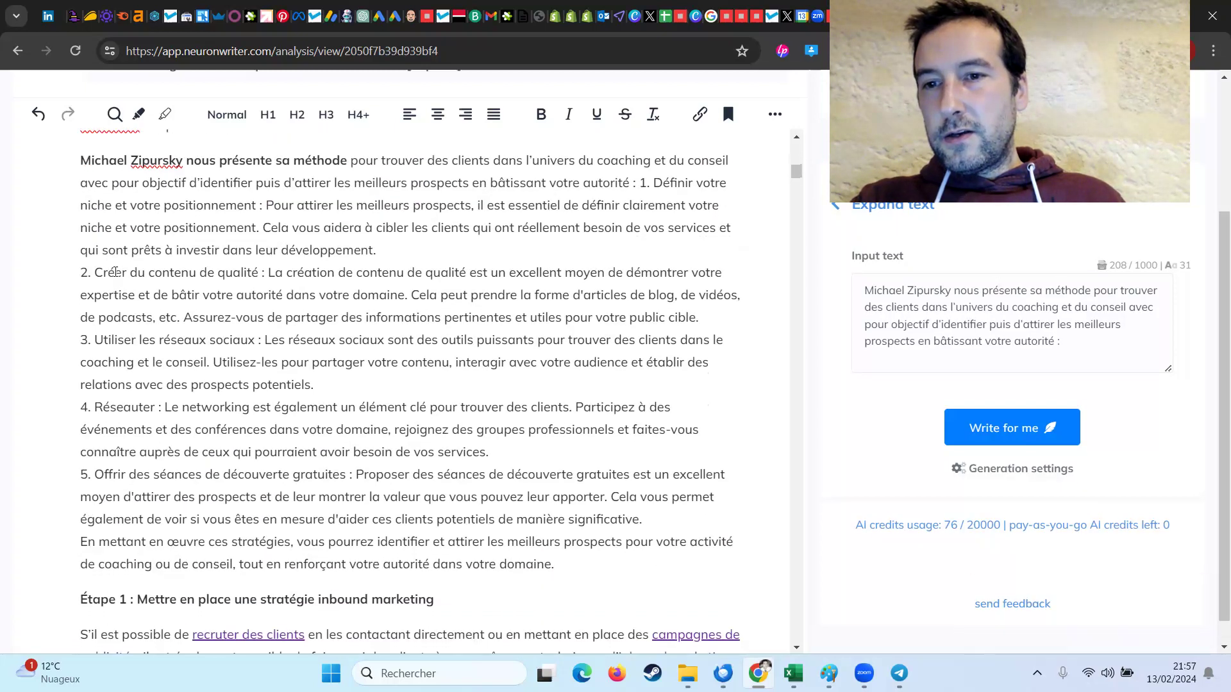
{"action": "left_click_drag", "start_coordinate": [584, 555], "coordinate": [80, 160]}
{"action": "left_click", "coordinate": [429, 184]}
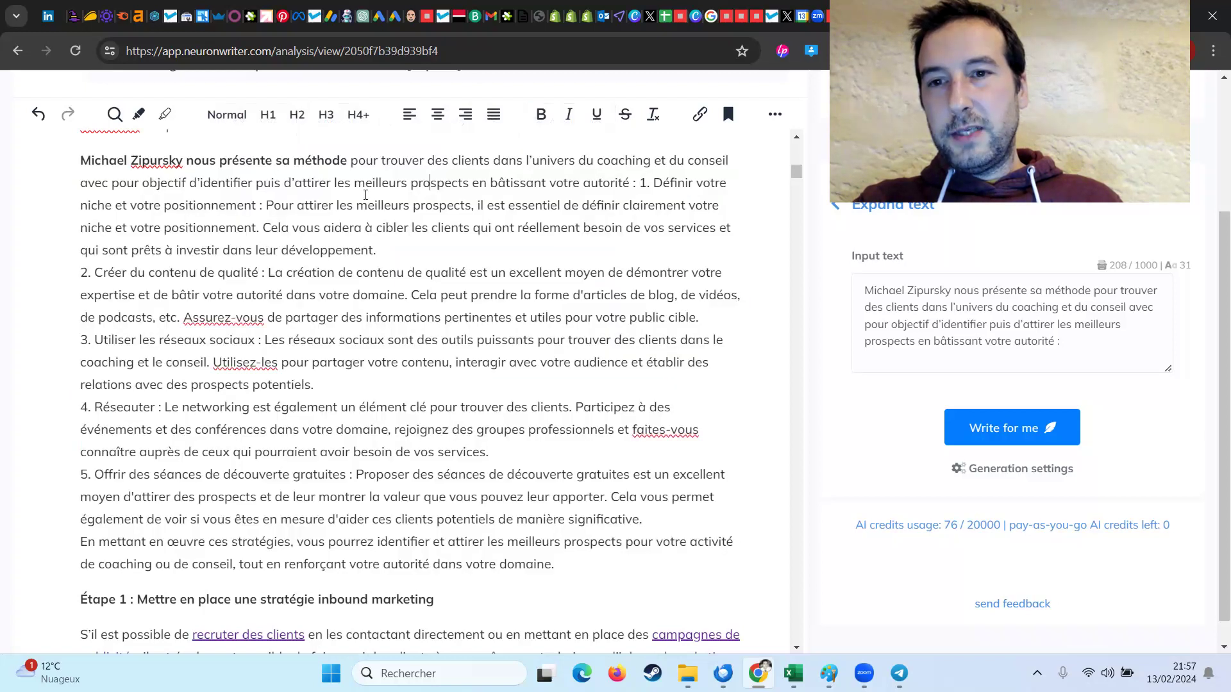
- Look over the article's additional options for plagiarism checks, export/import, target URL, brief and sharing
{"action": "scroll", "coordinate": [351, 194], "scroll_direction": "up", "scroll_amount": 6}
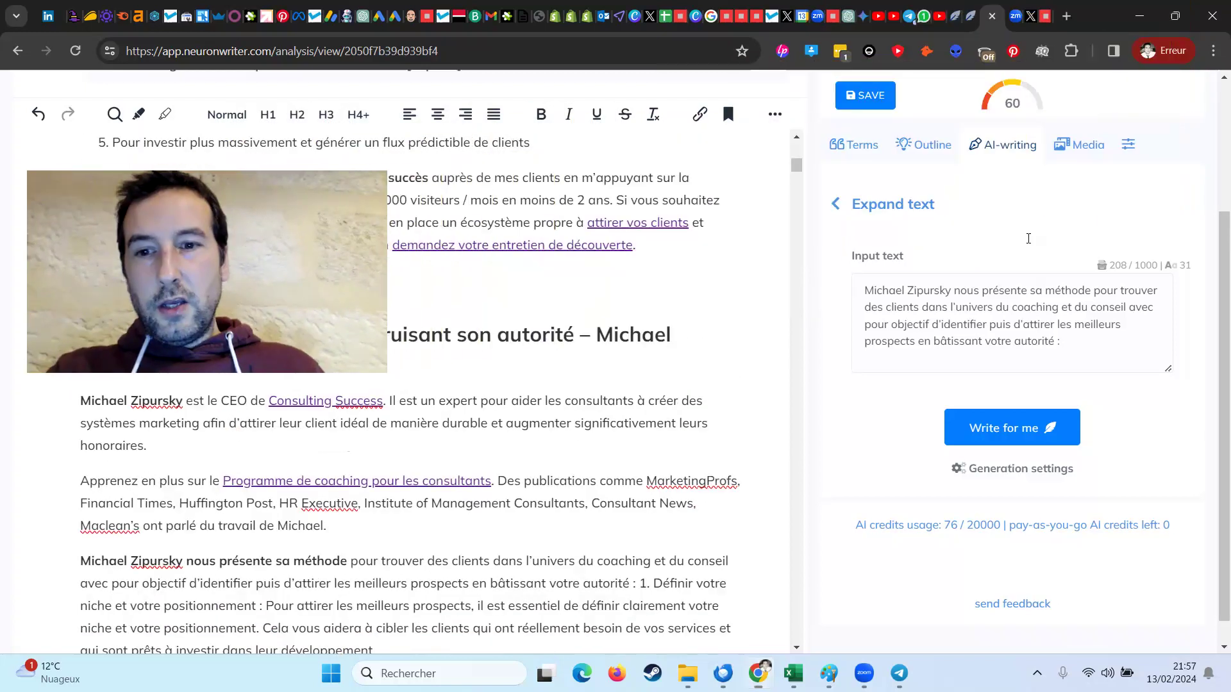
{"action": "scroll", "coordinate": [1028, 238], "scroll_direction": "up", "scroll_amount": 3}
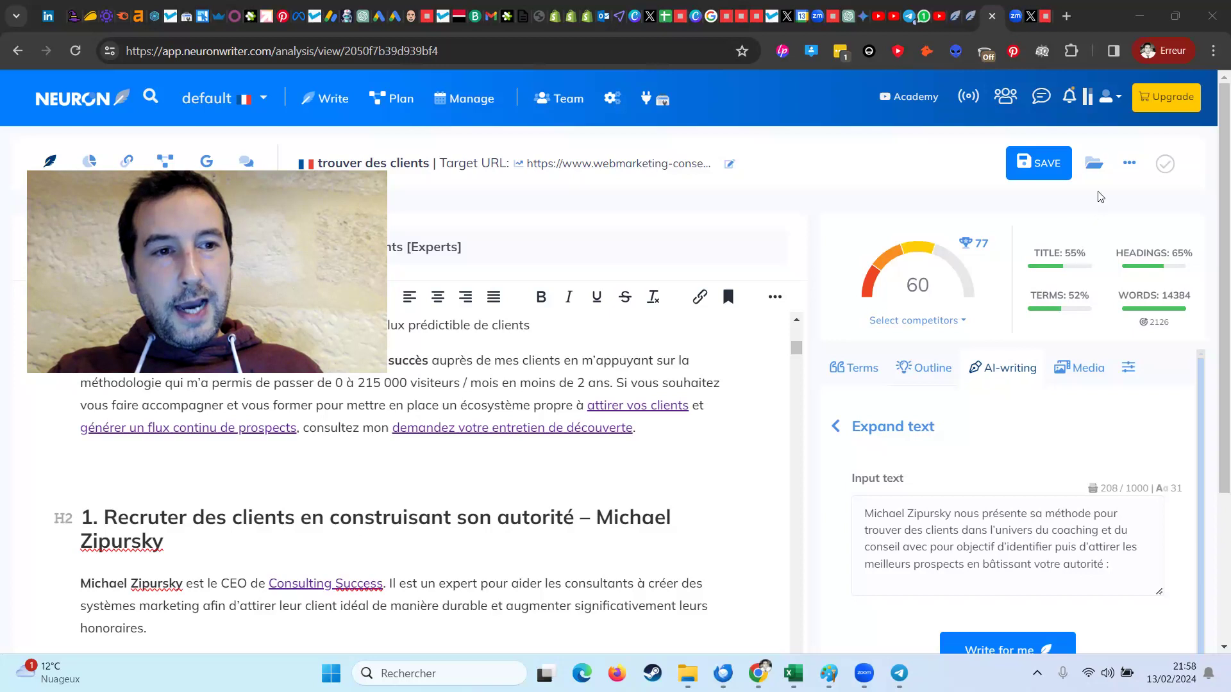
{"action": "left_click", "coordinate": [1133, 171]}
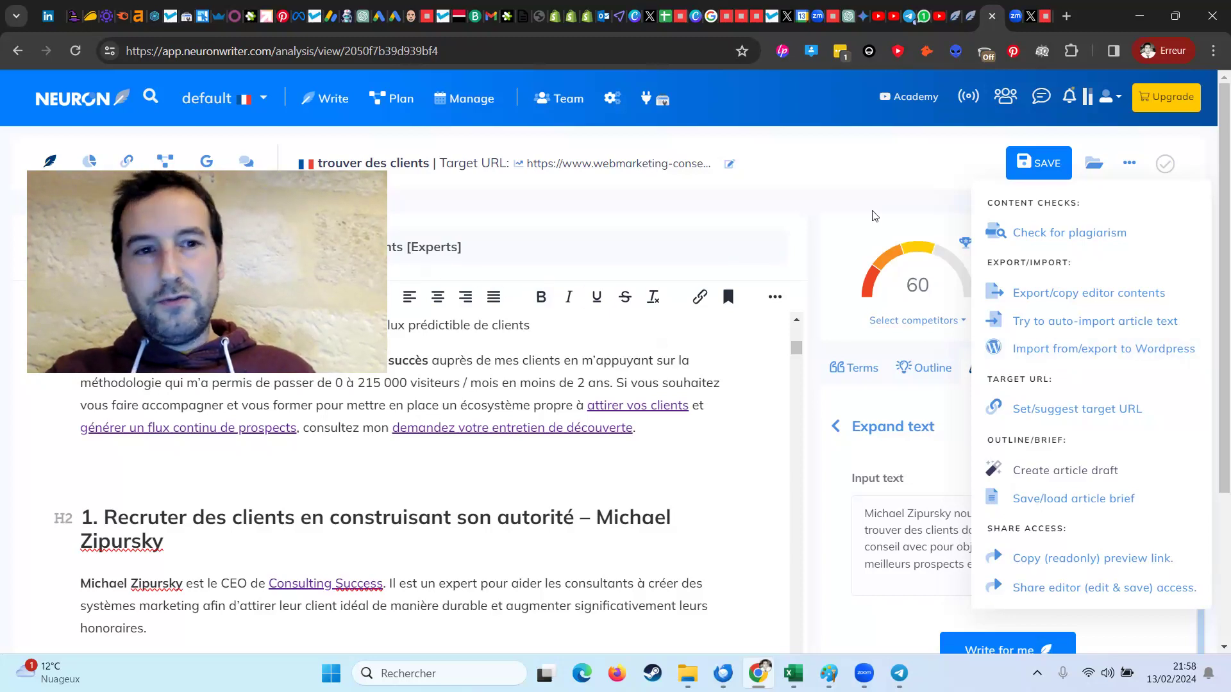
{"action": "left_click", "coordinate": [1129, 163]}
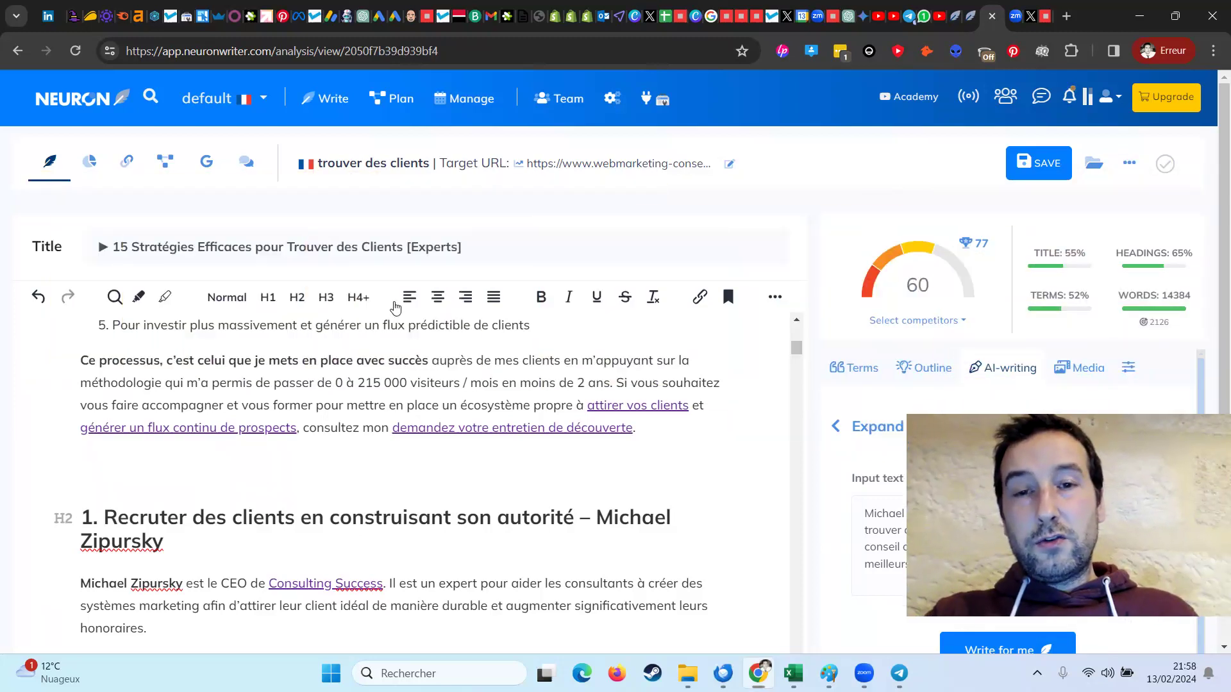
- Open the "robe mariée bohème" query from the content queries list and bring up its meta title and description form
{"action": "left_click", "coordinate": [974, 23]}
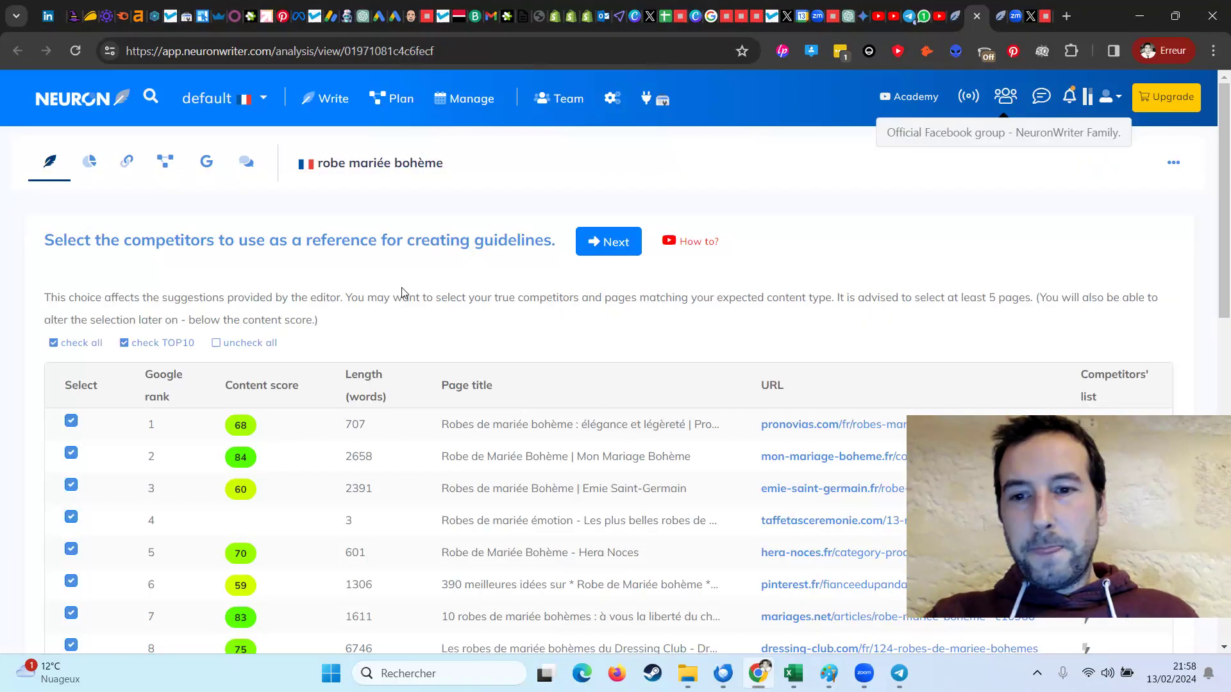
{"action": "left_click", "coordinate": [992, 19]}
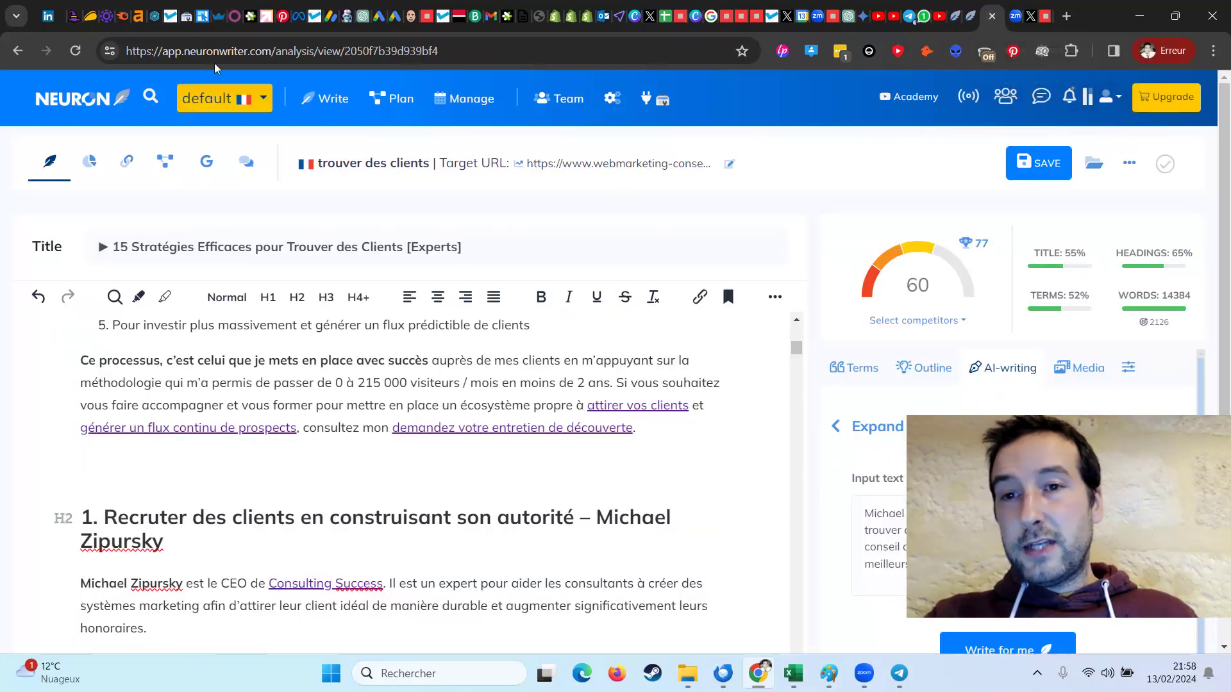
{"action": "key", "text": "F5"}
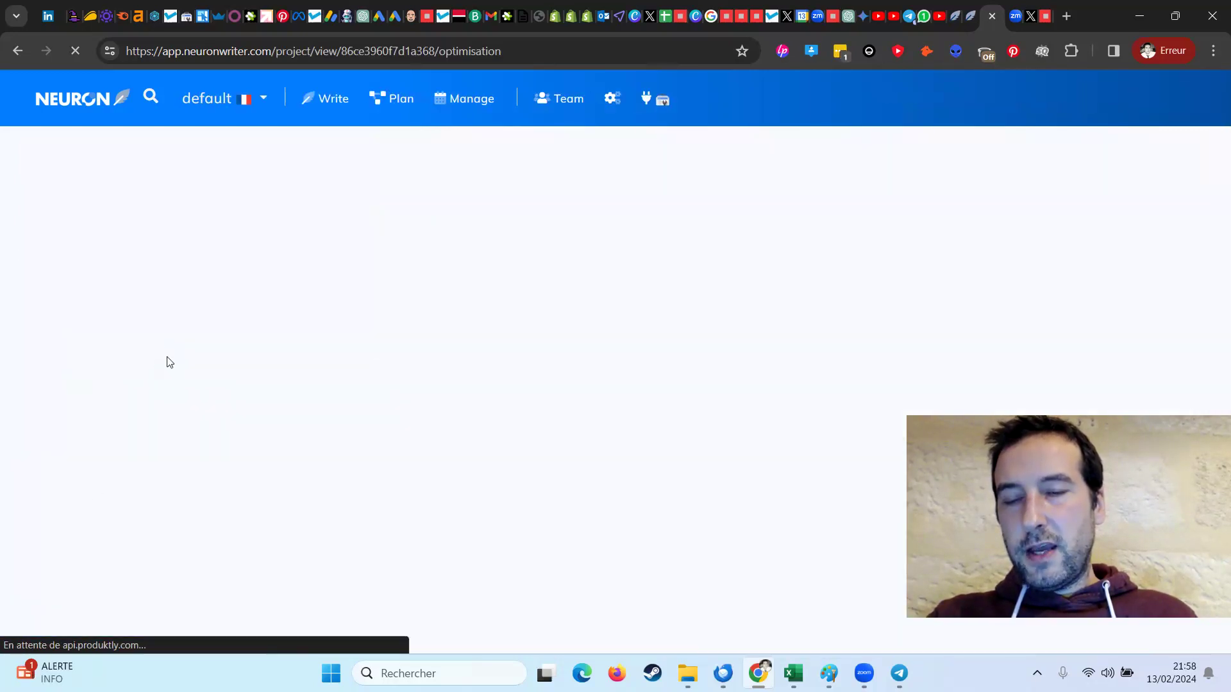
{"action": "left_click", "coordinate": [88, 455]}
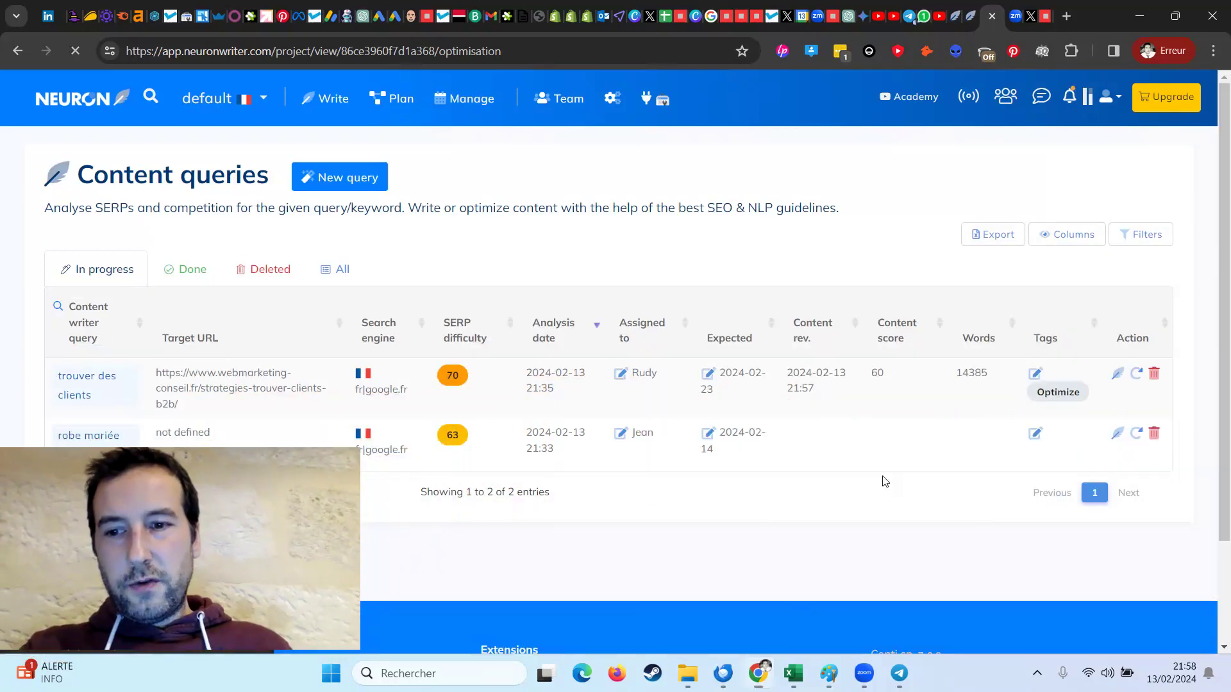
{"action": "left_click", "coordinate": [1118, 436]}
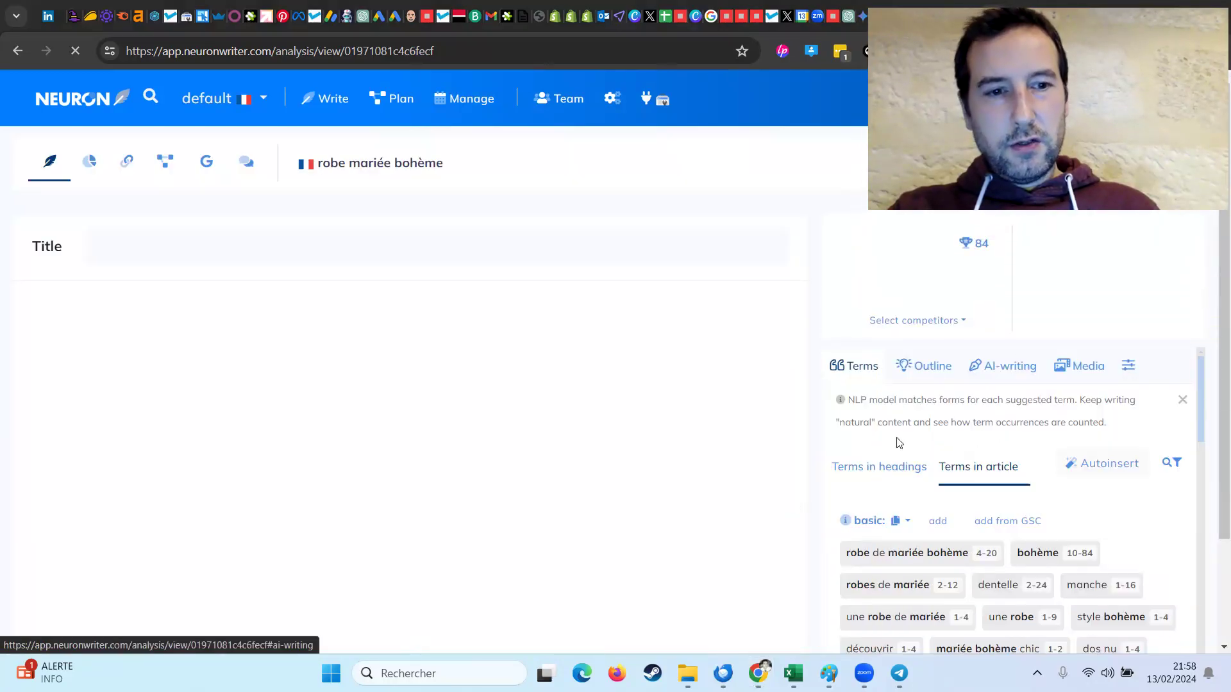
{"action": "left_click", "coordinate": [181, 257]}
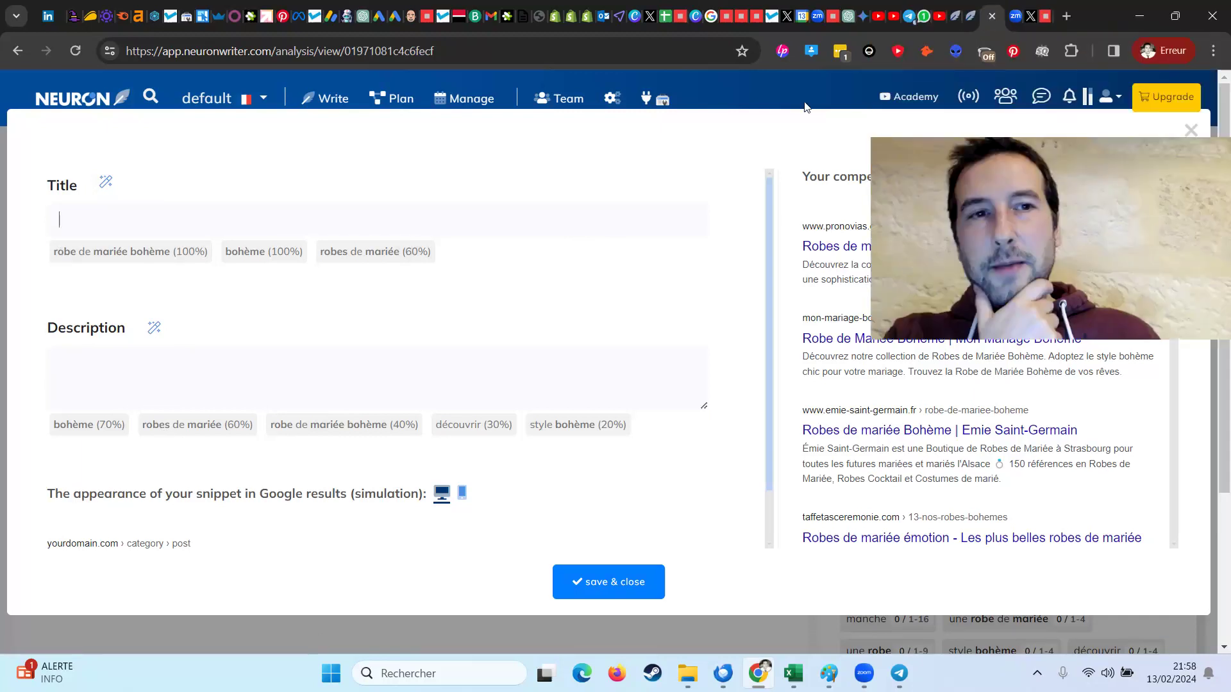
- Examine the competitor selection for "robe mariée bohème", comparing Google ranks, content scores, lengths and URLs
{"action": "left_click", "coordinate": [955, 15]}
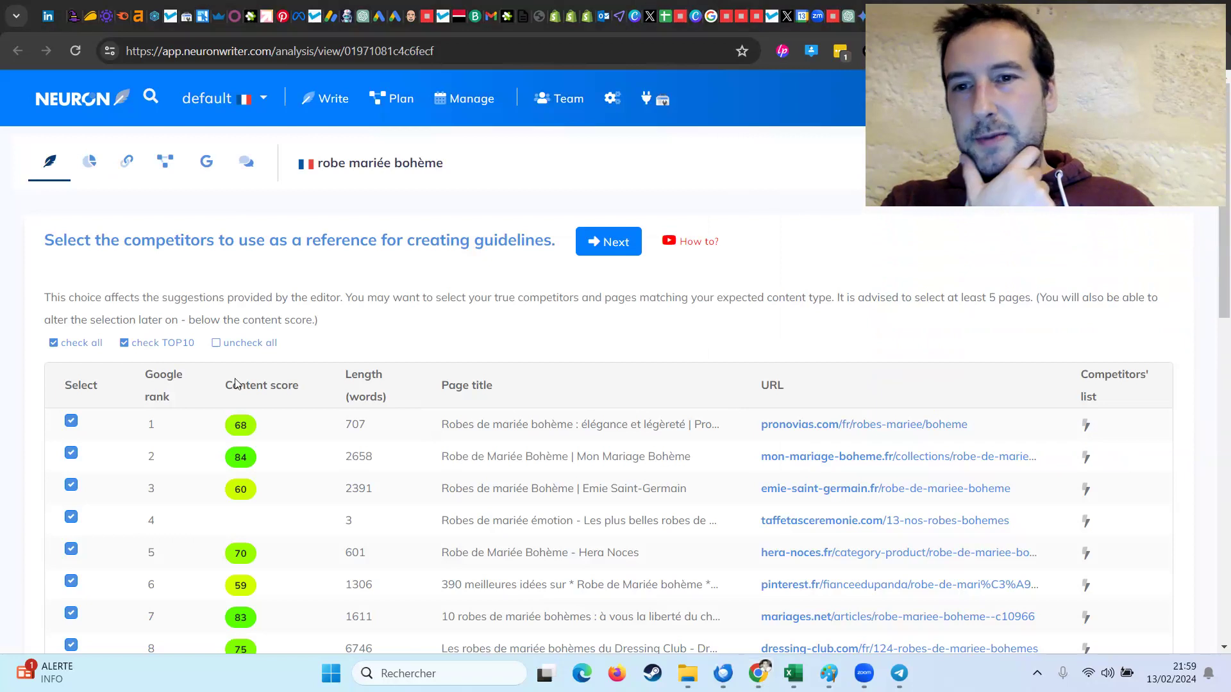
{"action": "scroll", "coordinate": [236, 429], "scroll_direction": "down", "scroll_amount": 2}
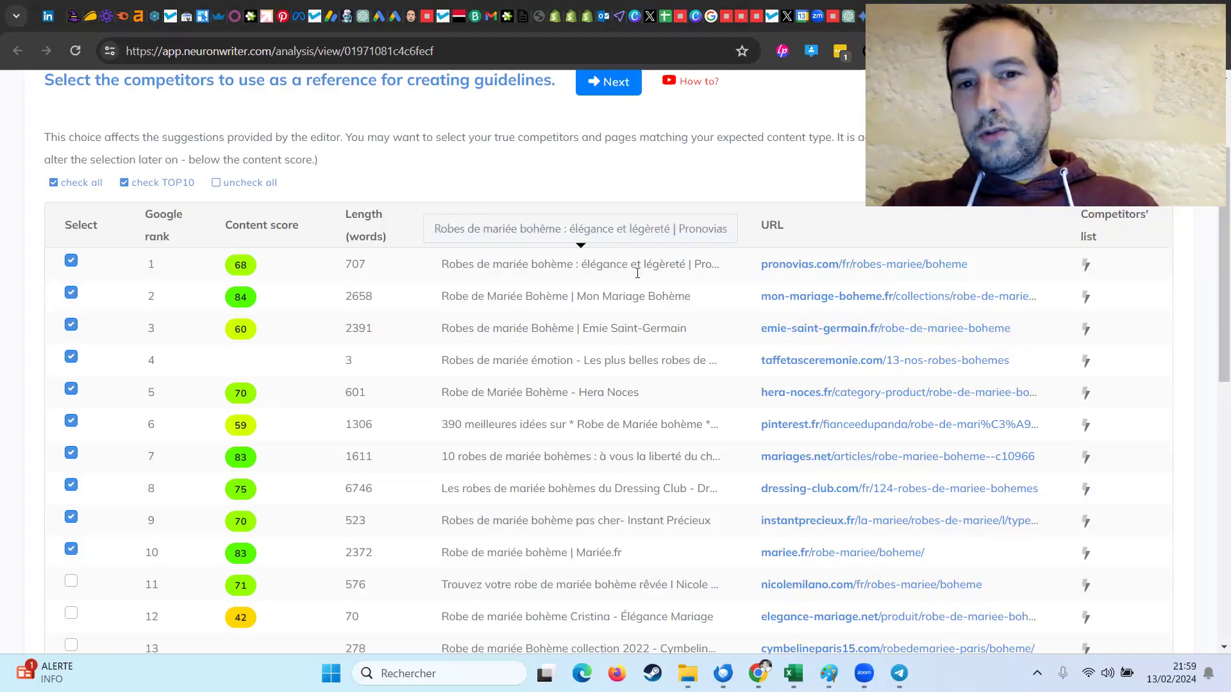
{"action": "scroll", "coordinate": [163, 231], "scroll_direction": "up", "scroll_amount": 3}
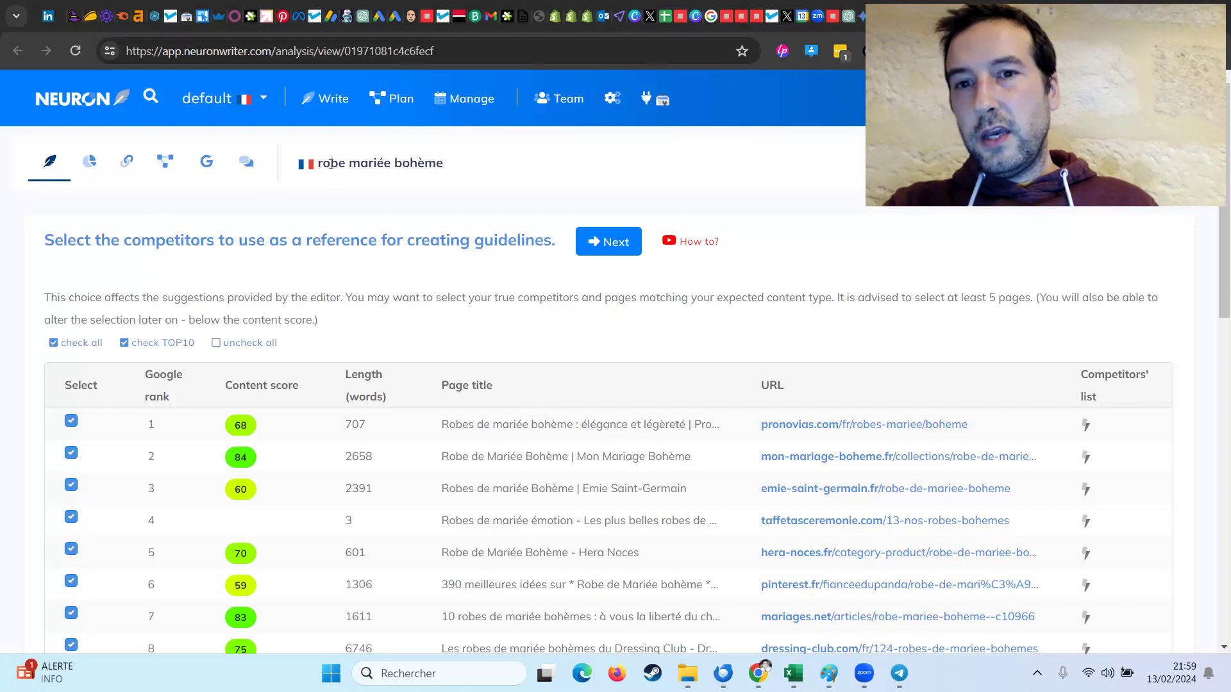
{"action": "scroll", "coordinate": [148, 240], "scroll_direction": "down", "scroll_amount": 12}
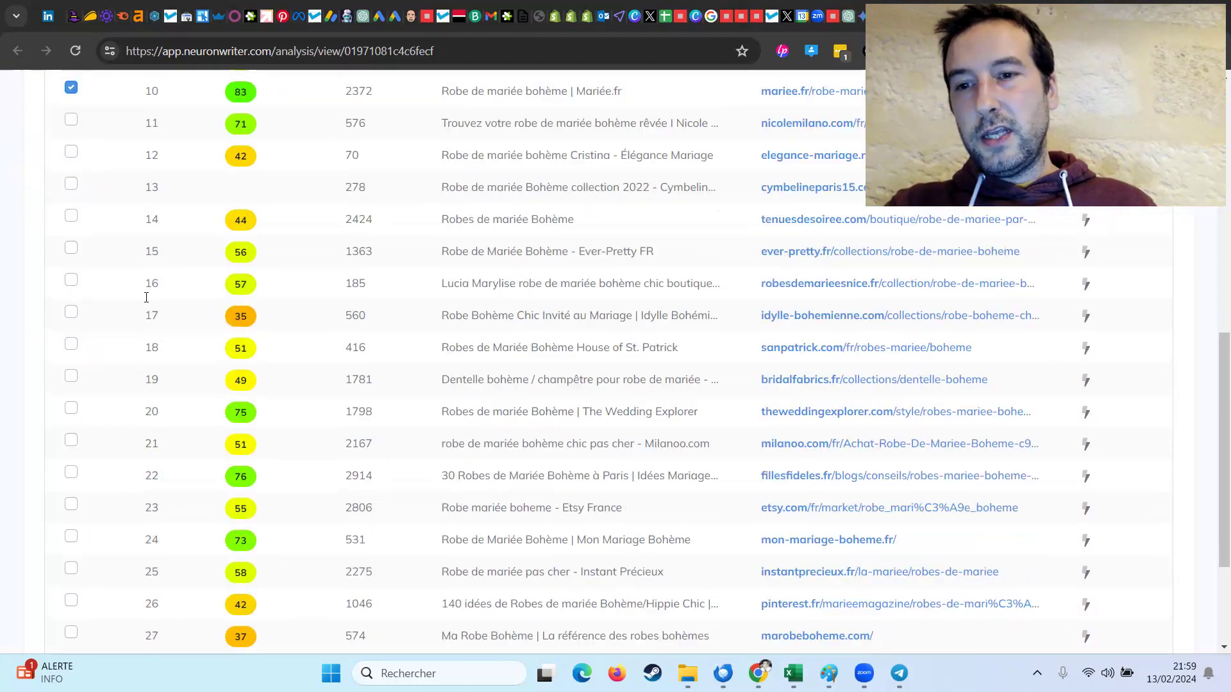
{"action": "scroll", "coordinate": [370, 365], "scroll_direction": "up", "scroll_amount": 15}
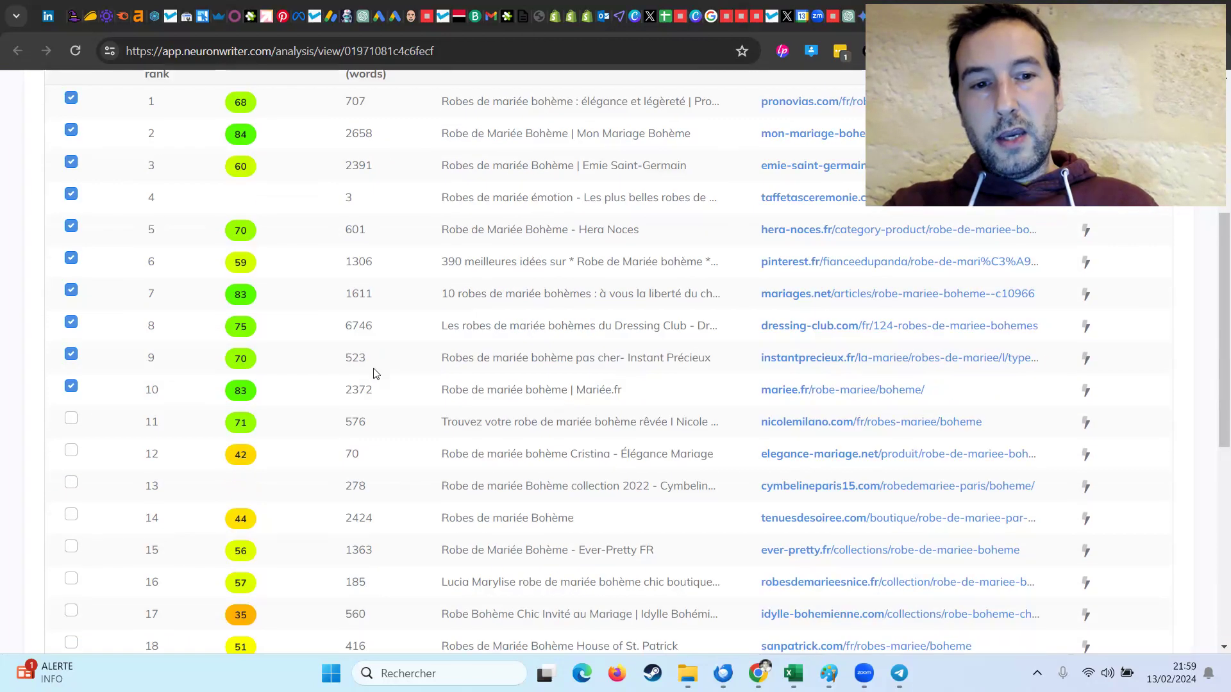
{"action": "scroll", "coordinate": [93, 450], "scroll_direction": "down", "scroll_amount": 4}
{"action": "scroll", "coordinate": [93, 451], "scroll_direction": "down", "scroll_amount": 1}
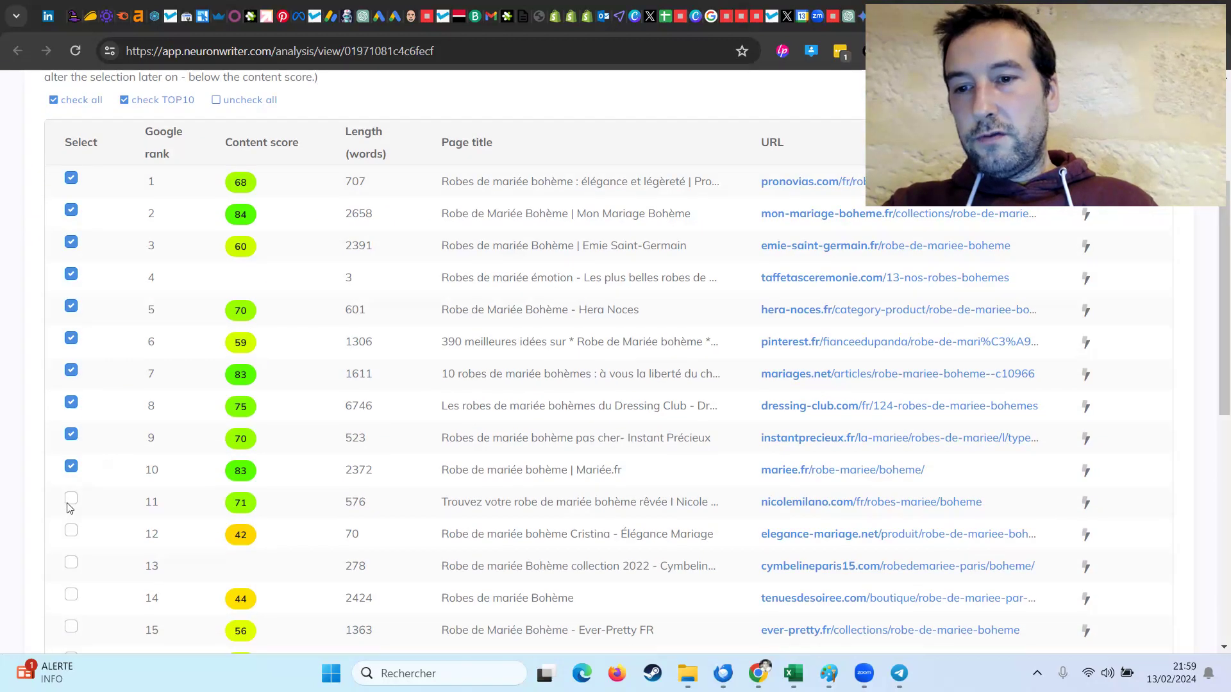
- Add the competitors ranked 11, 12, 14 and 15 to the reference pages for the guidelines
{"action": "left_click", "coordinate": [72, 498]}
{"action": "left_click", "coordinate": [71, 530]}
{"action": "left_click", "coordinate": [71, 594]}
{"action": "left_click", "coordinate": [71, 627]}
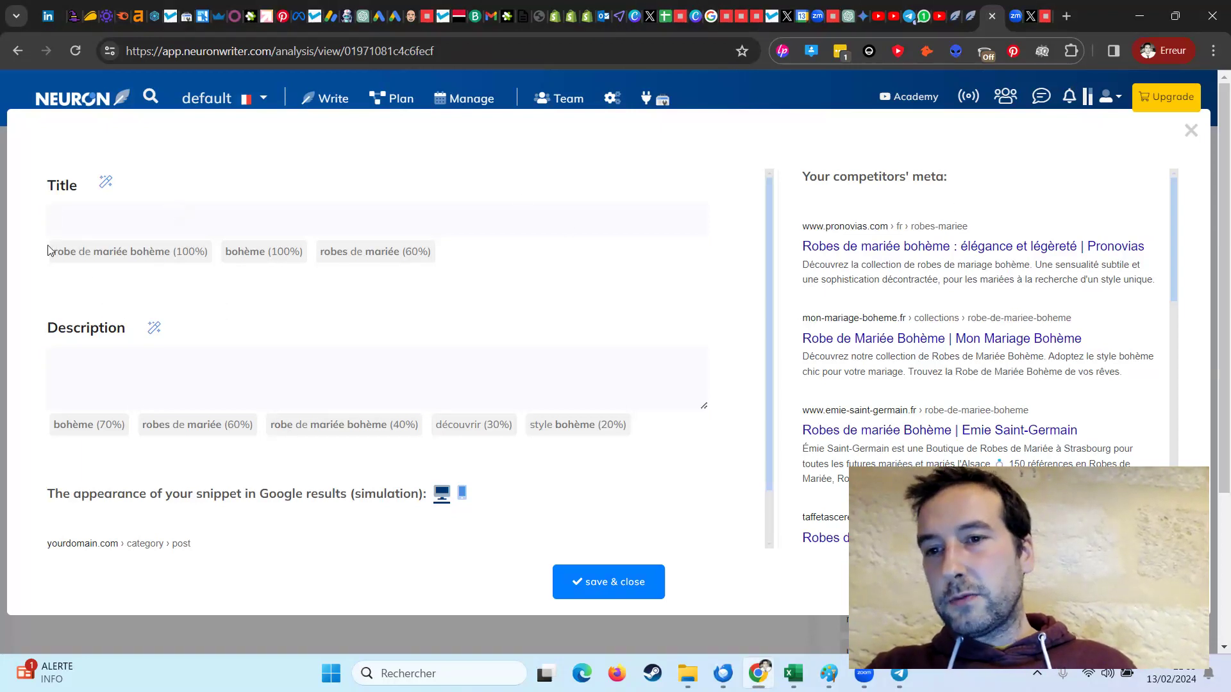
- Check the suggested title terms, generate the meta title and description with AI, and save and close them
{"action": "left_click_drag", "start_coordinate": [207, 252], "coordinate": [61, 258]}
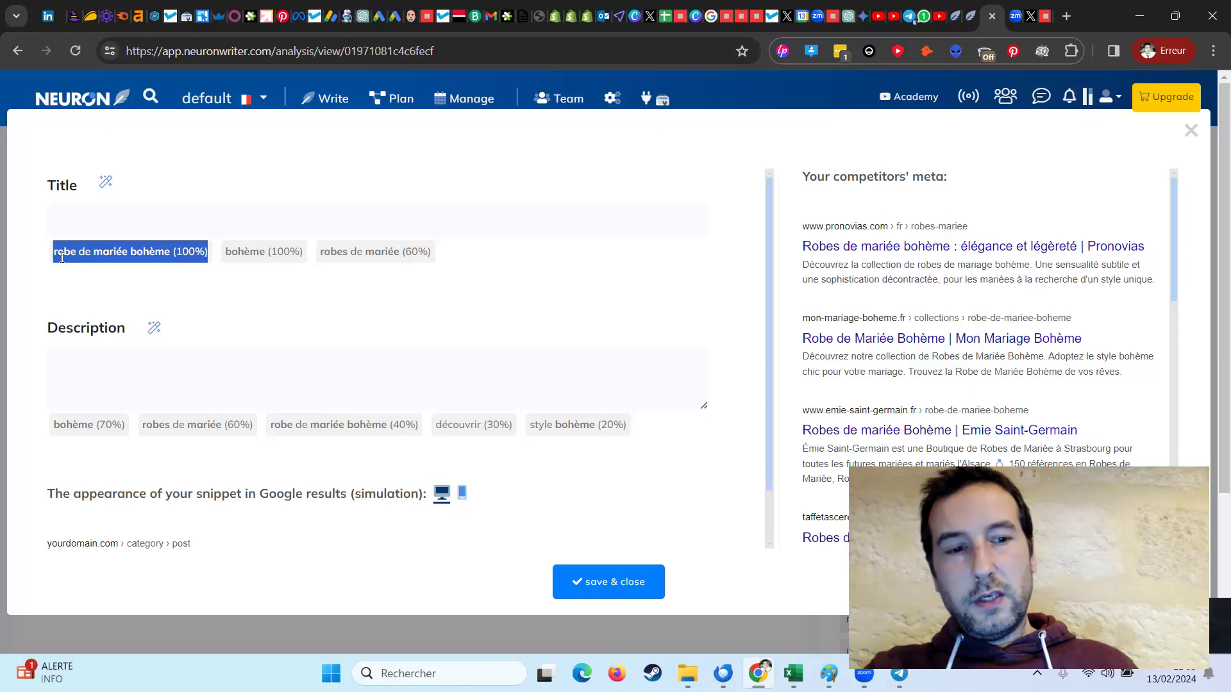
{"action": "left_click", "coordinate": [146, 252]}
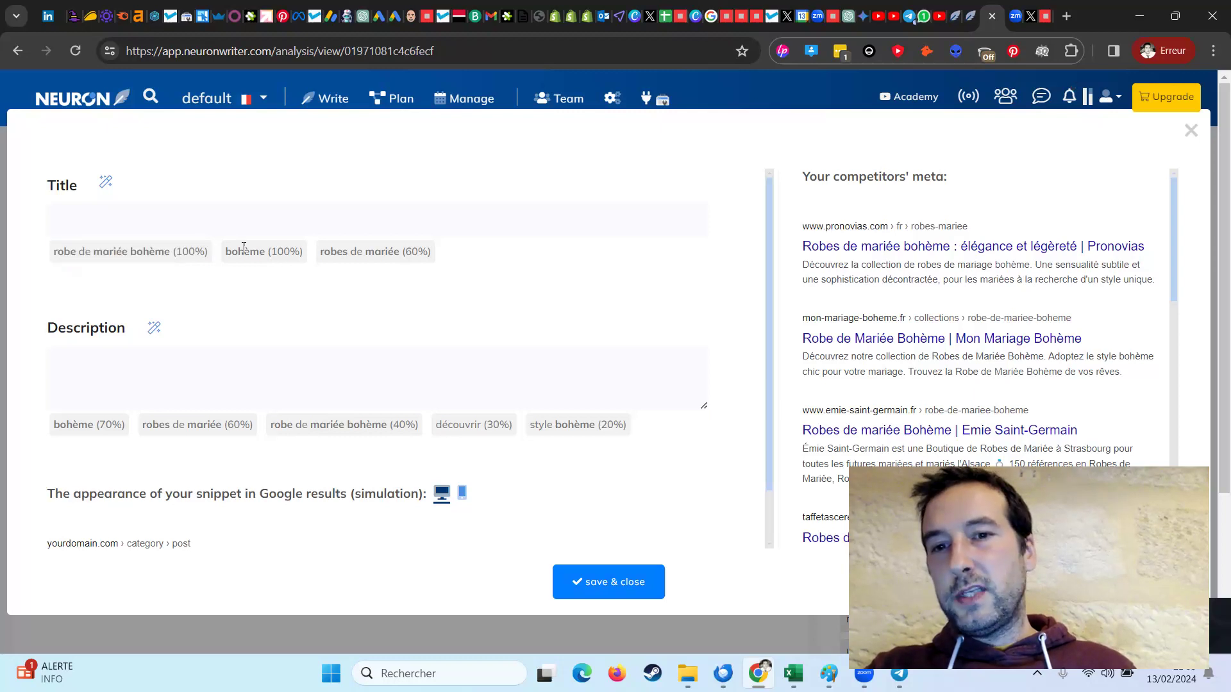
{"action": "triple_click", "coordinate": [358, 250]}
{"action": "left_click", "coordinate": [480, 269]}
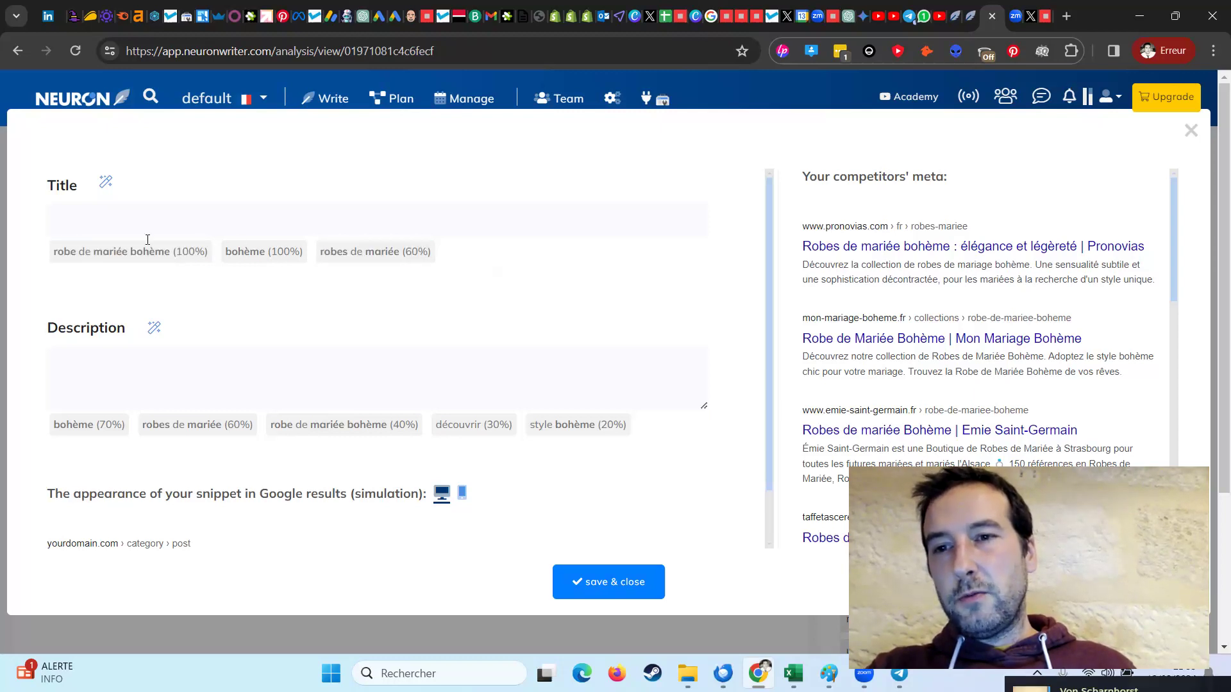
{"action": "left_click", "coordinate": [106, 182]}
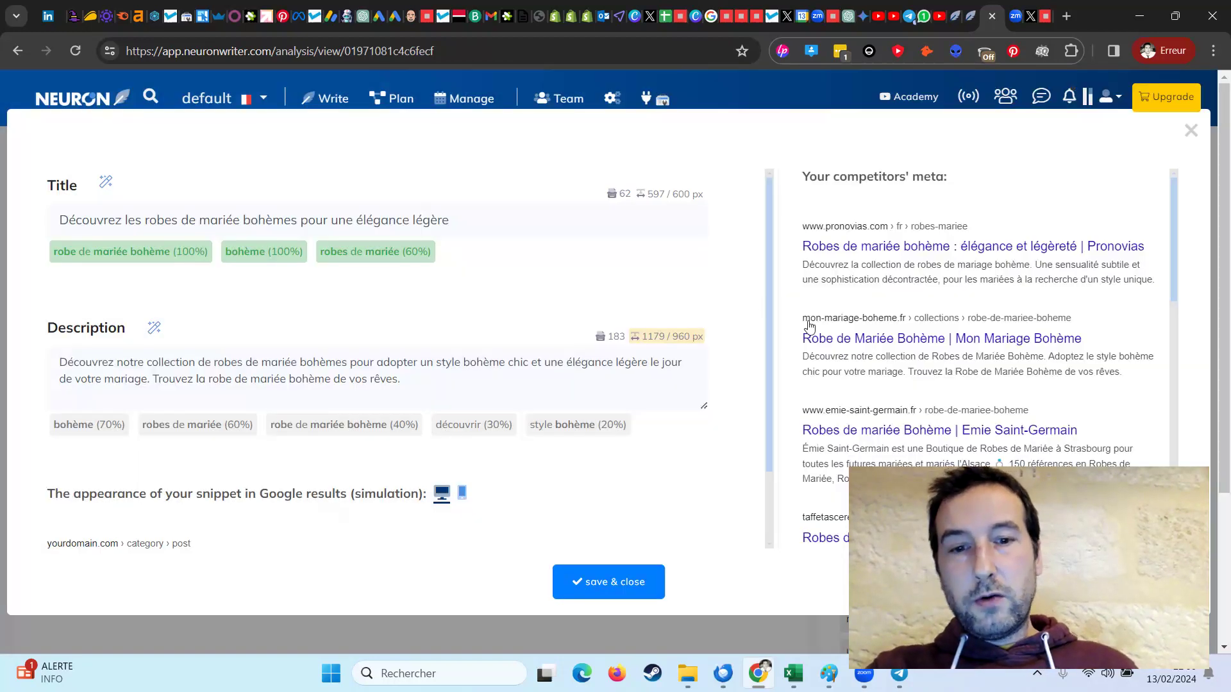
{"action": "left_click", "coordinate": [618, 581]}
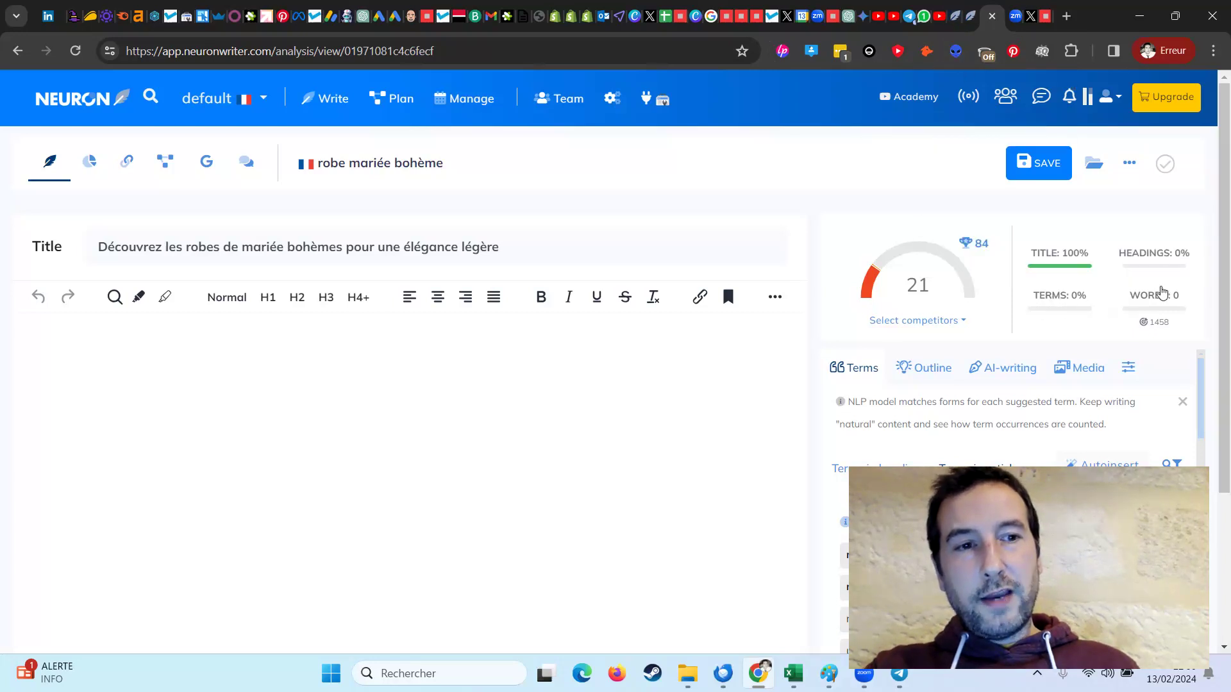
- Examine the target word count and the suggested basic terms for the "robe mariée bohème" article
{"action": "mouse_move", "coordinate": [1142, 333]}
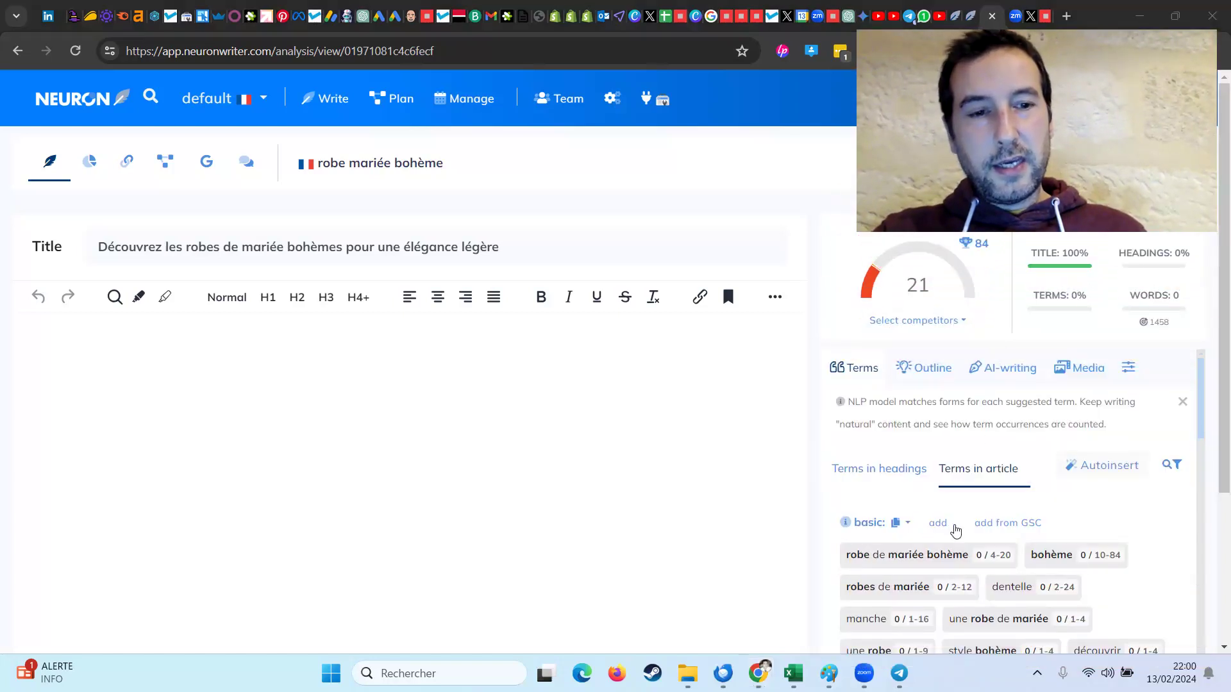
{"action": "left_click", "coordinate": [944, 522]}
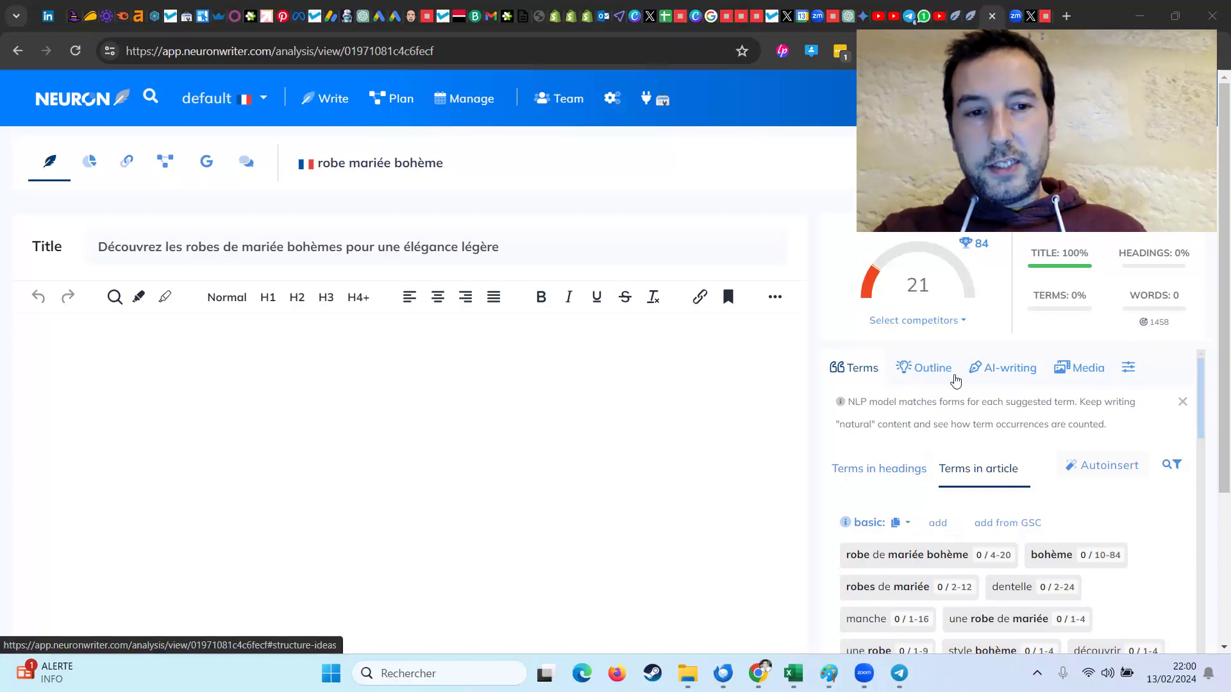
{"action": "scroll", "coordinate": [937, 522], "scroll_direction": "down", "scroll_amount": 2}
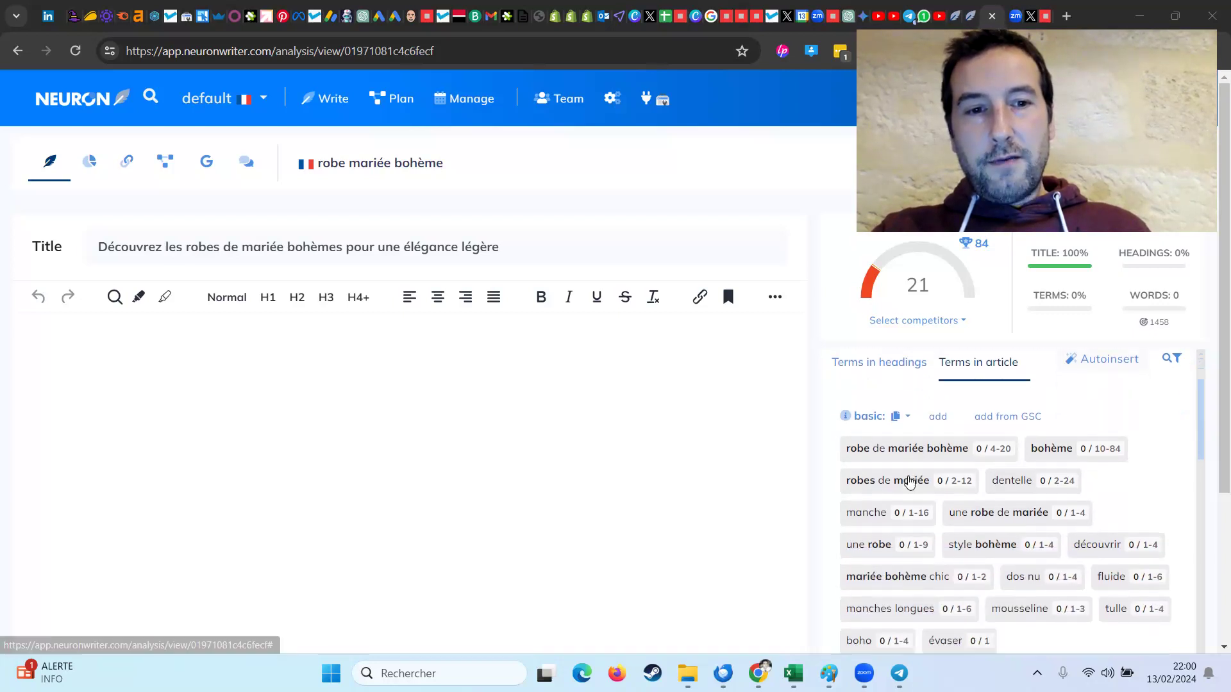
{"action": "scroll", "coordinate": [898, 409], "scroll_direction": "up", "scroll_amount": 2}
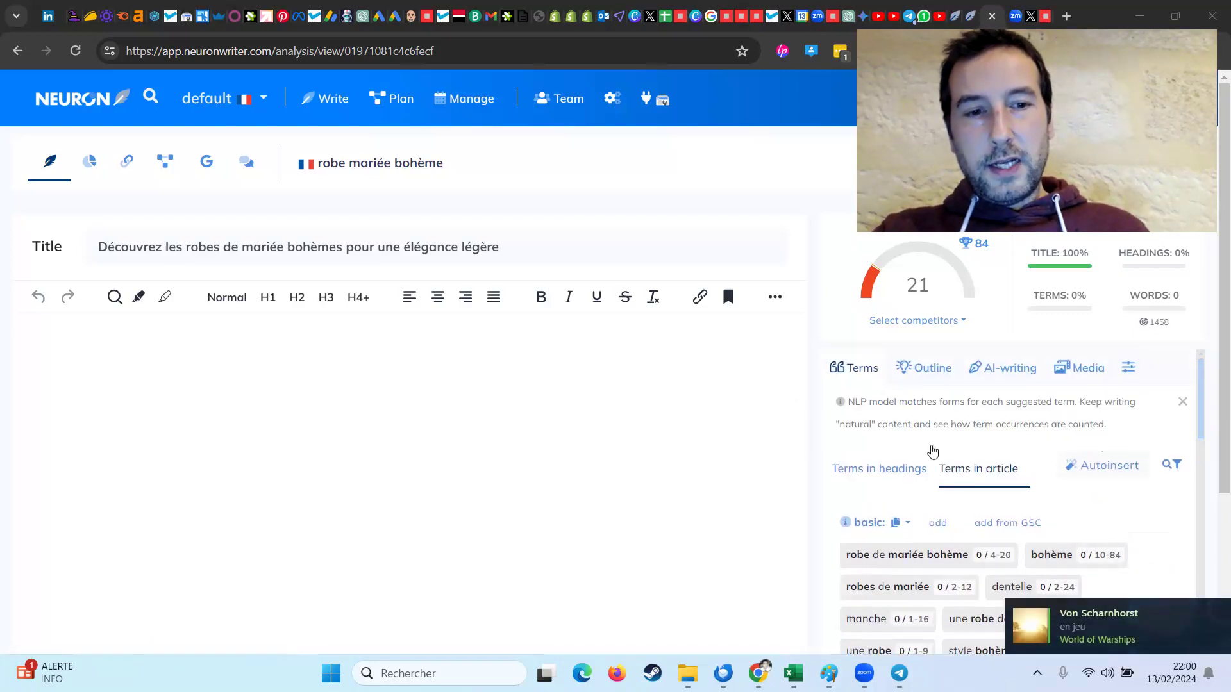
{"action": "scroll", "coordinate": [900, 507], "scroll_direction": "down", "scroll_amount": 3}
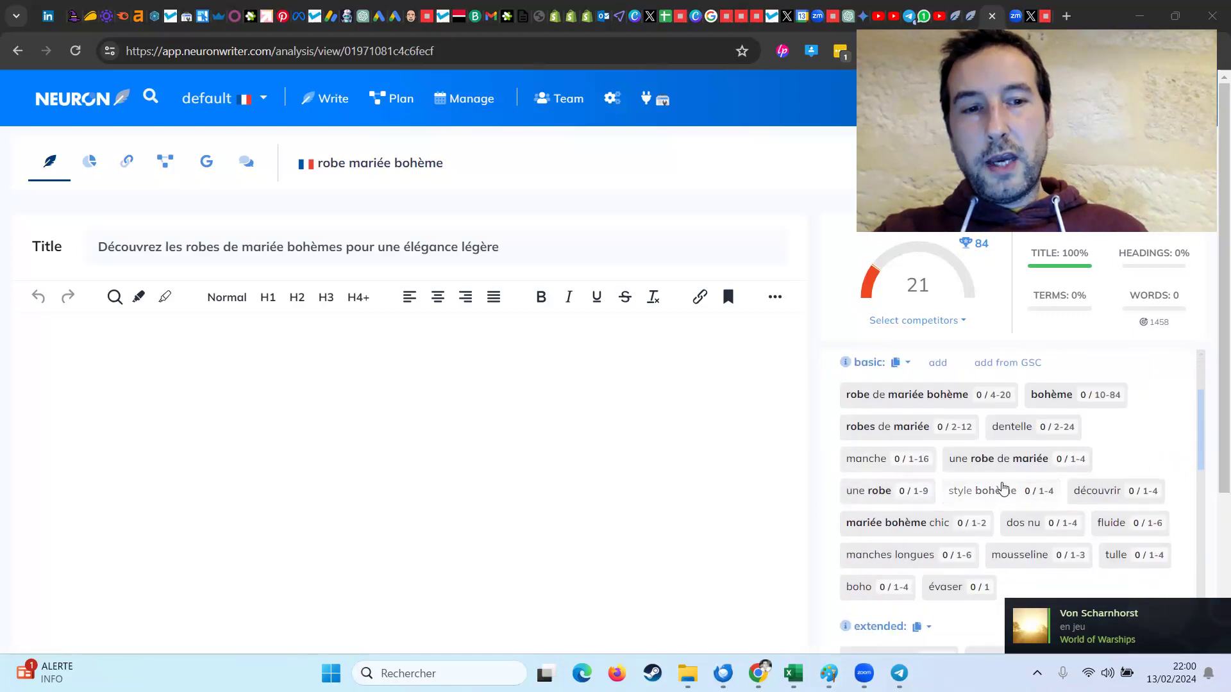
- Examine the outline ideas, comparing the H1–H3 heading structures used by the selected competitors for "robe mariée bohème"
{"action": "scroll", "coordinate": [927, 518], "scroll_direction": "down", "scroll_amount": 5}
{"action": "scroll", "coordinate": [926, 517], "scroll_direction": "up", "scroll_amount": 8}
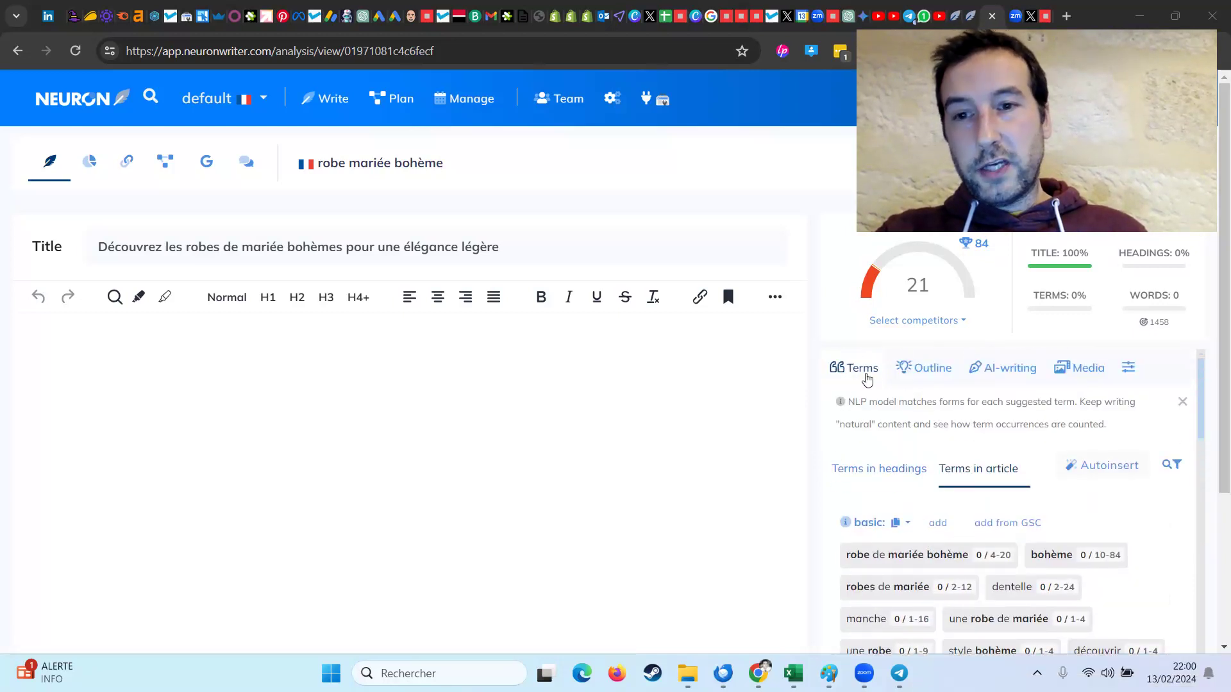
{"action": "left_click", "coordinate": [902, 372]}
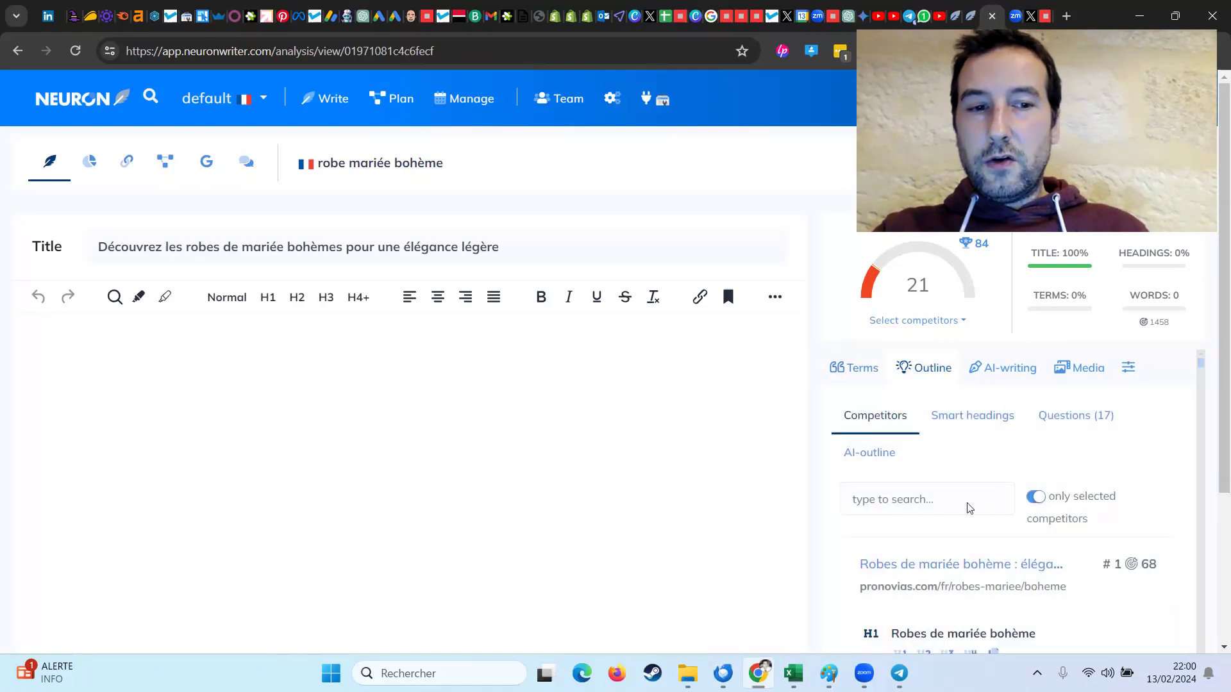
{"action": "scroll", "coordinate": [1198, 371], "scroll_direction": "down", "scroll_amount": 5}
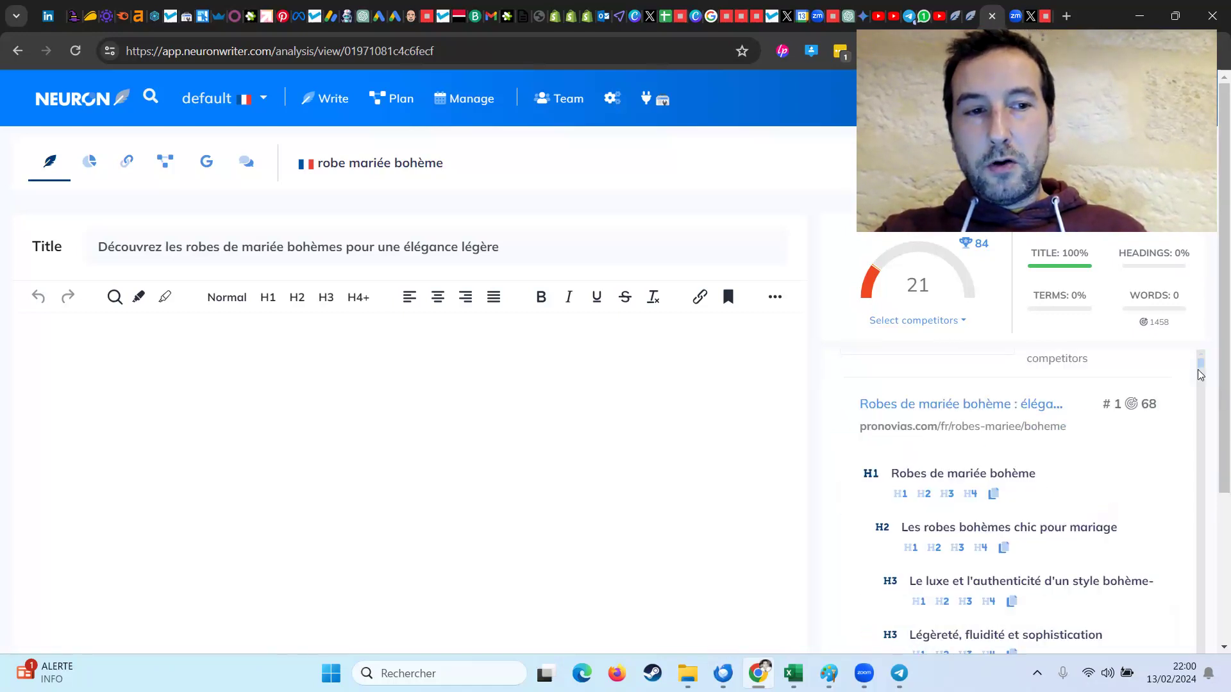
{"action": "scroll", "coordinate": [1079, 507], "scroll_direction": "up", "scroll_amount": 5}
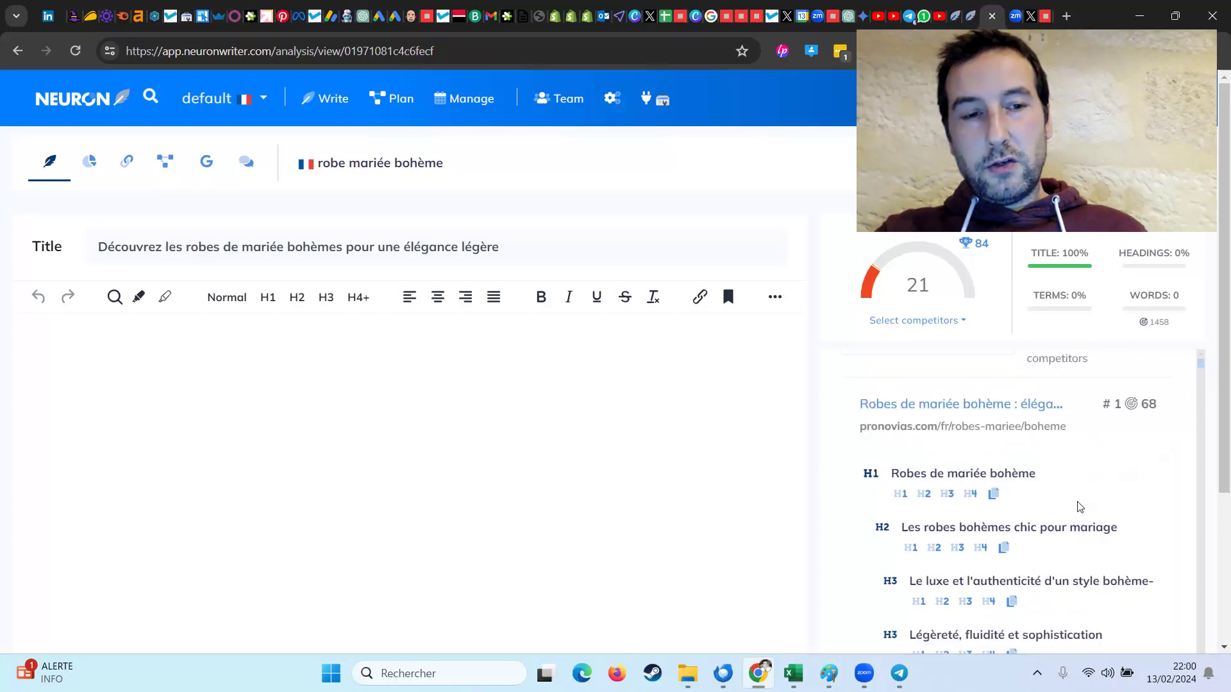
{"action": "scroll", "coordinate": [1034, 507], "scroll_direction": "down", "scroll_amount": 3}
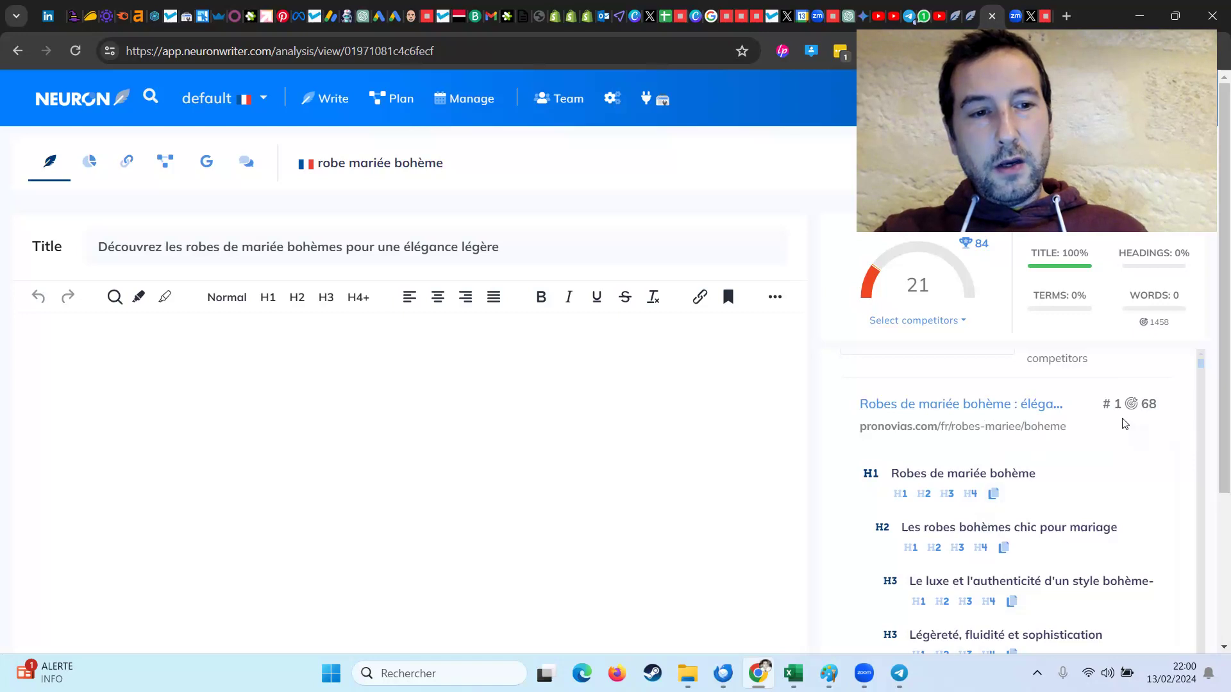
{"action": "scroll", "coordinate": [1023, 507], "scroll_direction": "down", "scroll_amount": 10}
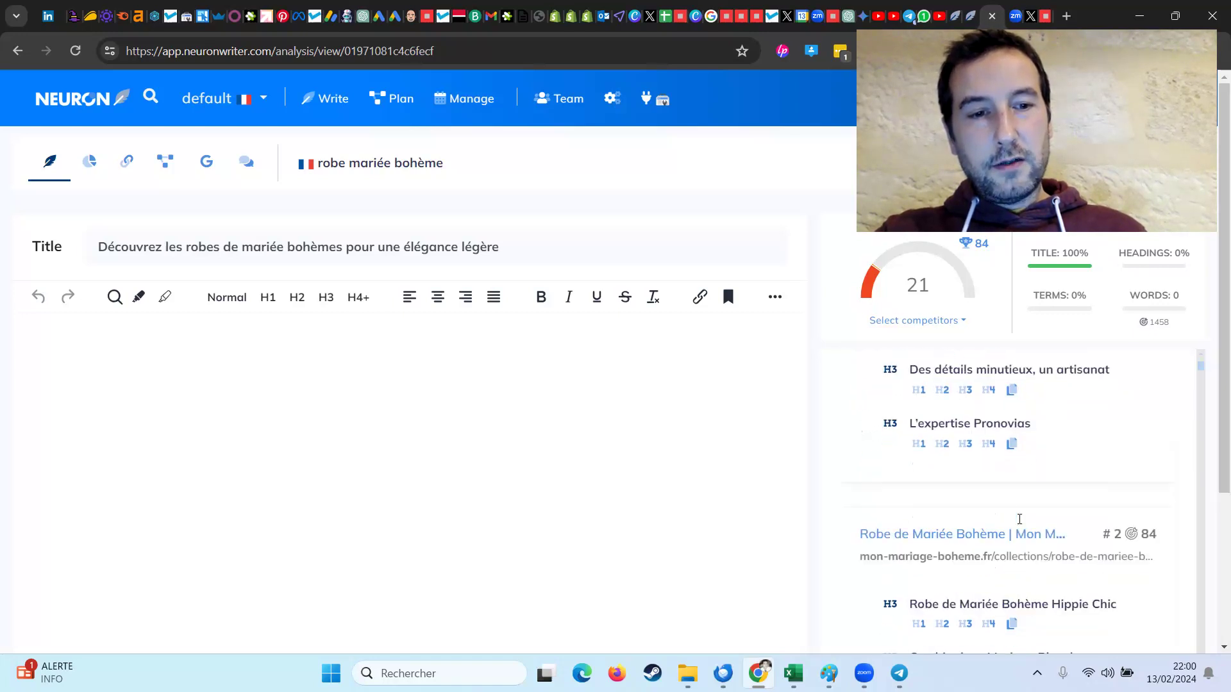
{"action": "scroll", "coordinate": [1019, 521], "scroll_direction": "down", "scroll_amount": 10}
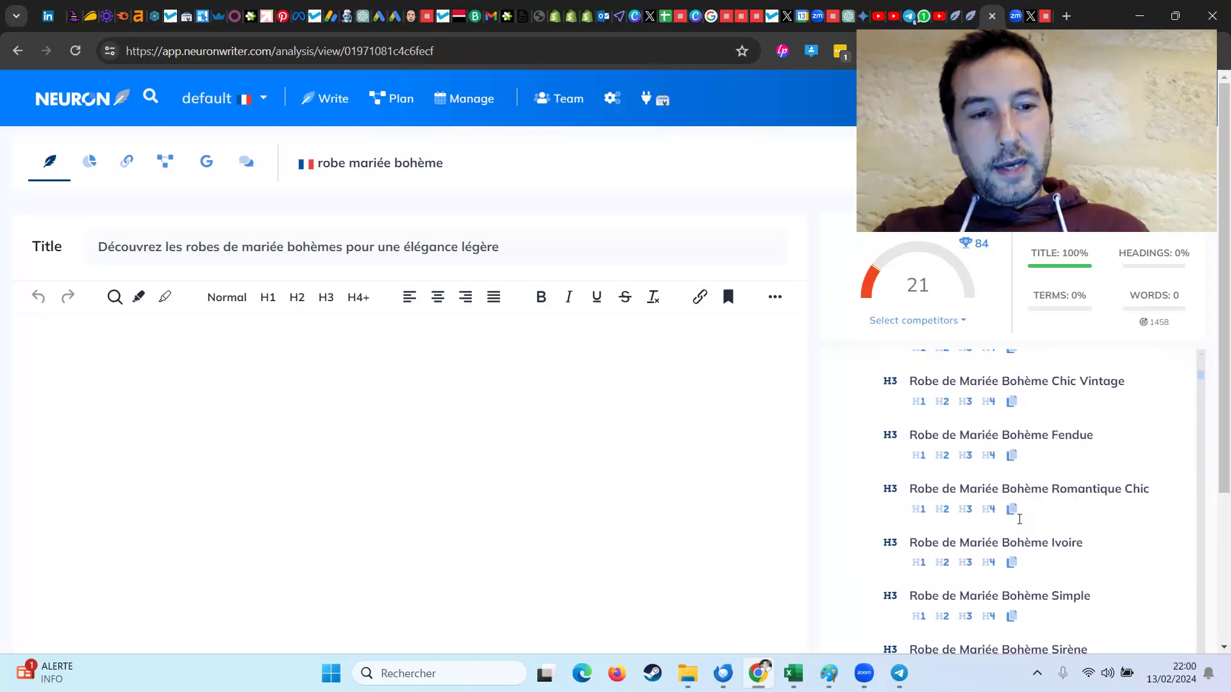
{"action": "scroll", "coordinate": [1019, 513], "scroll_direction": "up", "scroll_amount": 10}
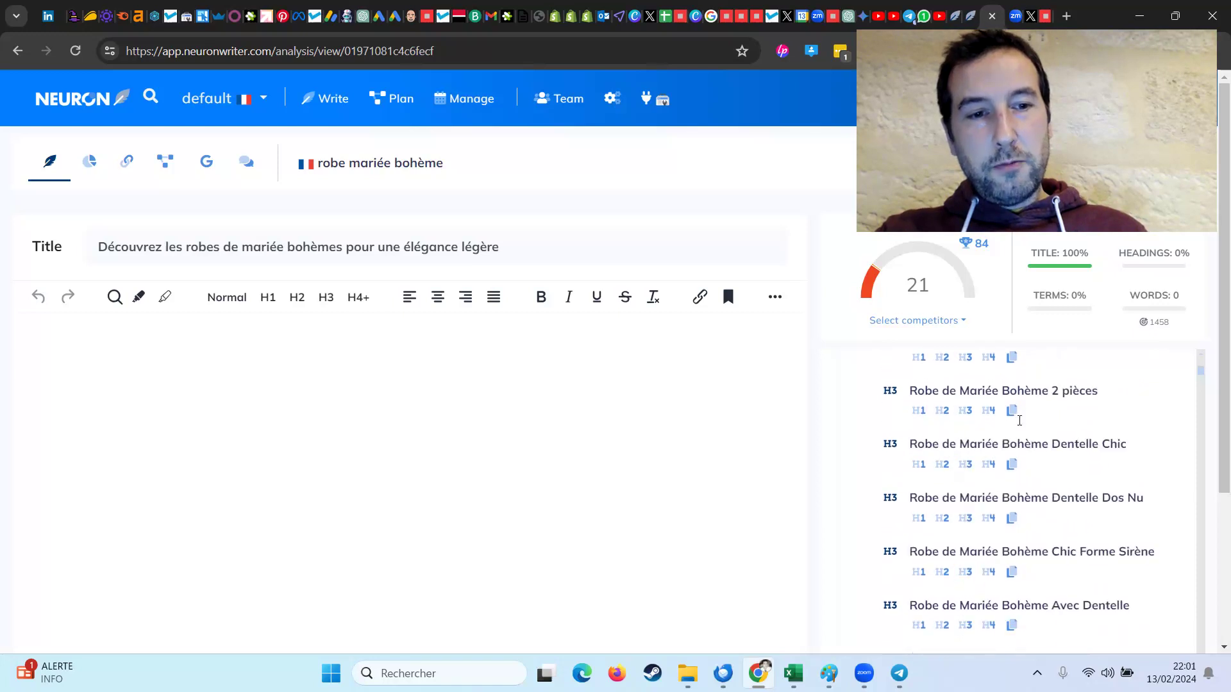
{"action": "scroll", "coordinate": [965, 436], "scroll_direction": "up", "scroll_amount": 10}
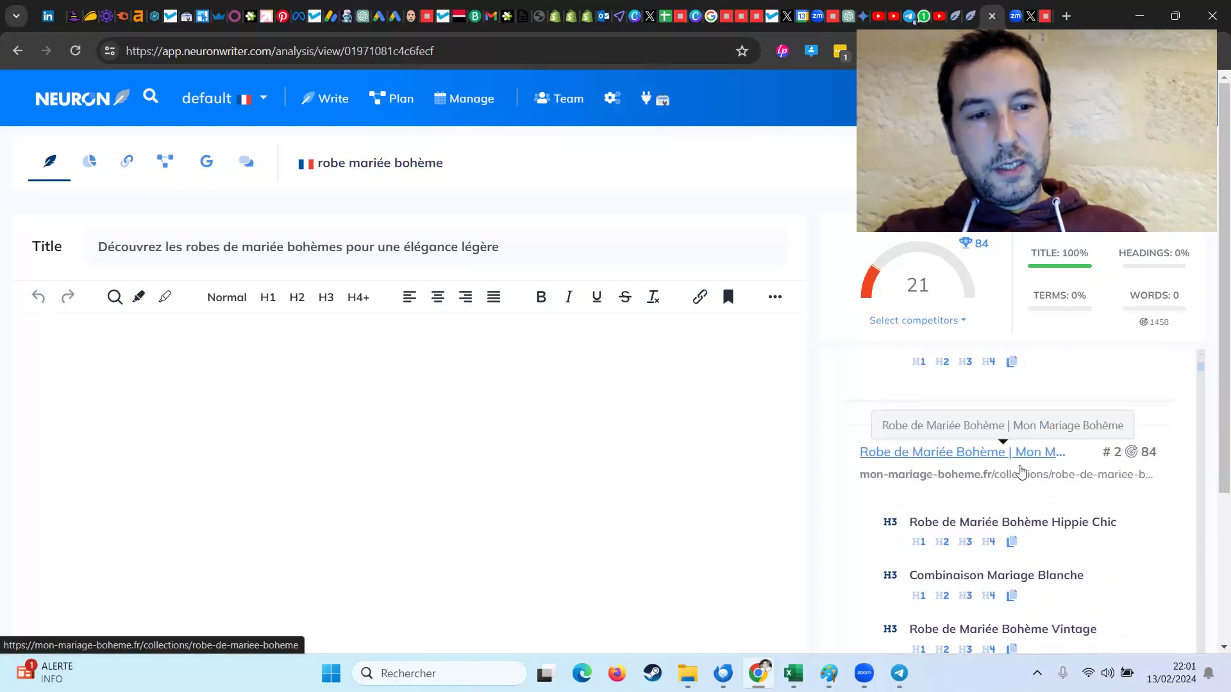
{"action": "scroll", "coordinate": [1126, 410], "scroll_direction": "up", "scroll_amount": 5}
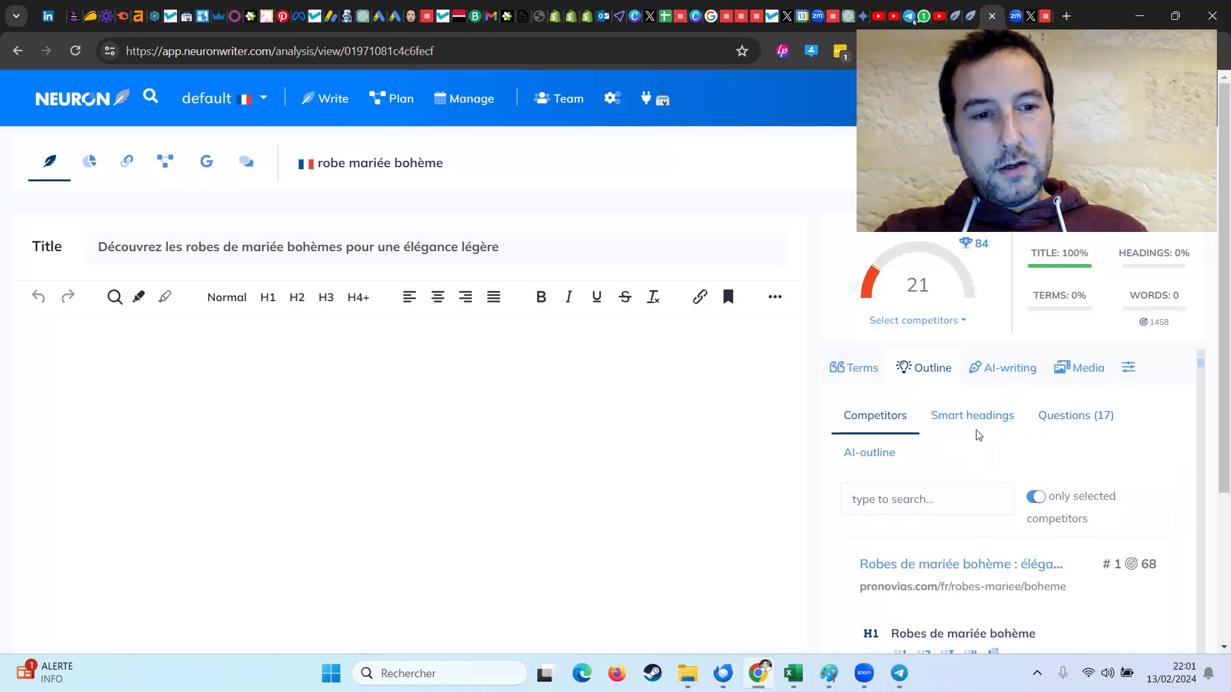
- Open the first-ranked competitor's pronovias.com page from the outline list and return to the article editor
{"action": "left_click_drag", "start_coordinate": [1200, 369], "coordinate": [1059, 471]}
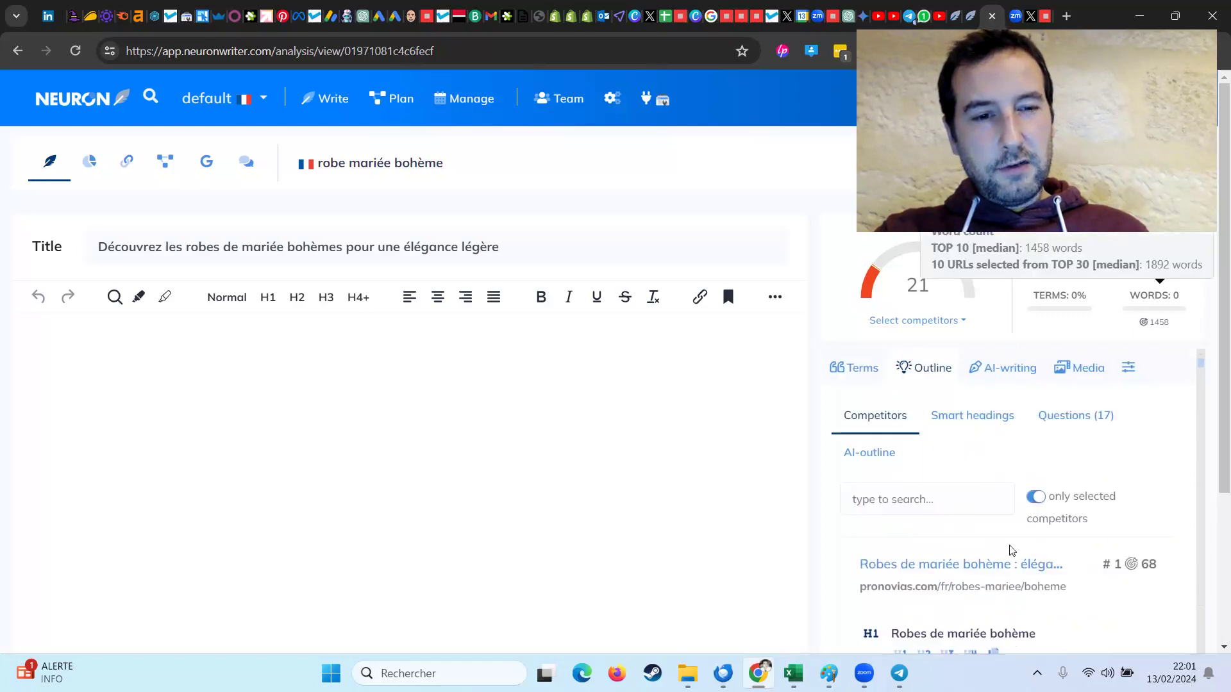
{"action": "left_click", "coordinate": [1075, 571]}
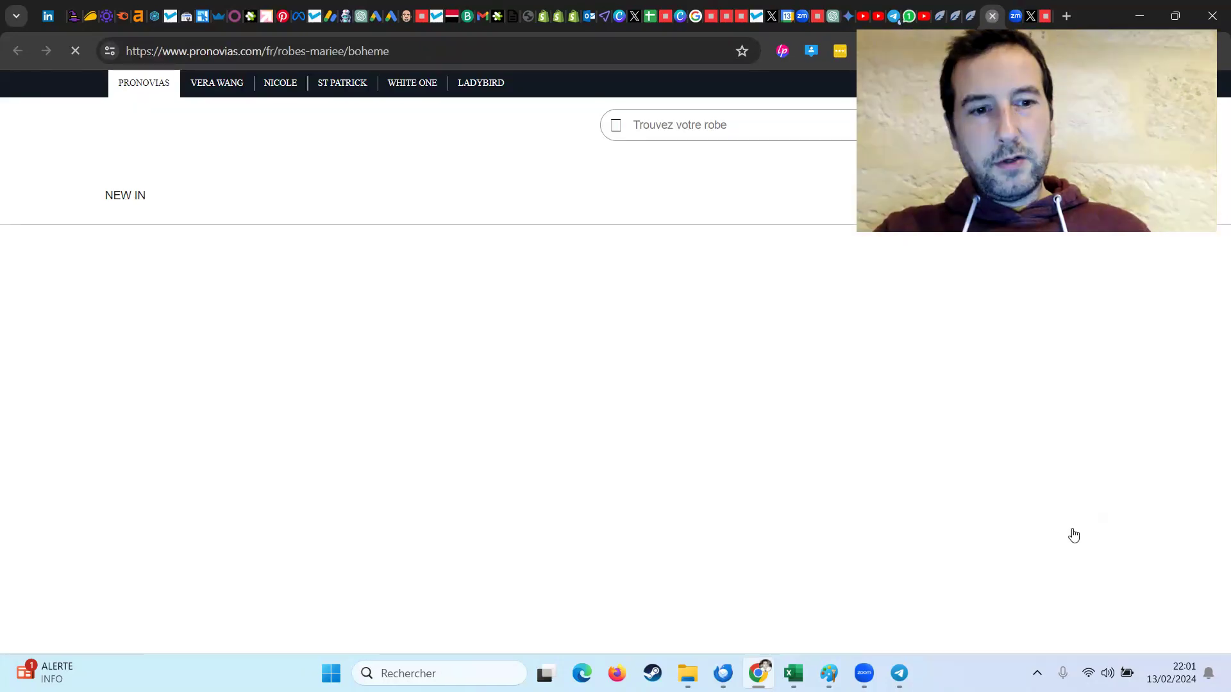
{"action": "left_click", "coordinate": [992, 17]}
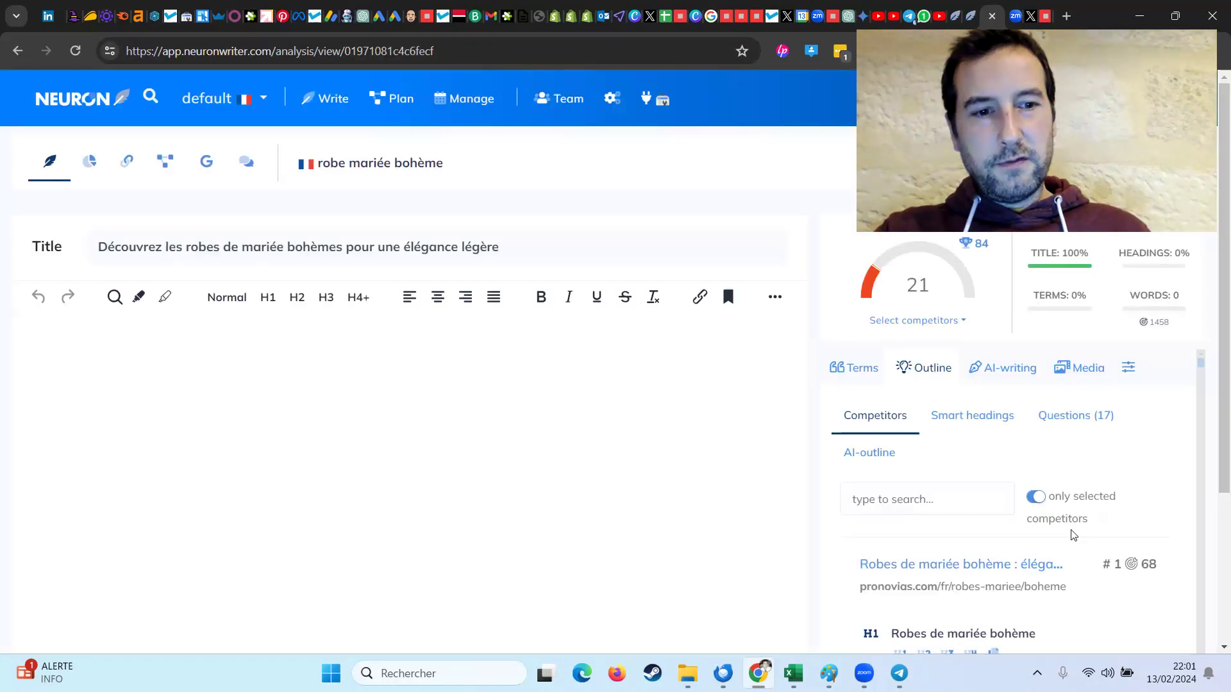
- Generate an advanced blog article outline with H1-H3 headings using AI, keeping the prefilled title and suggested terms
{"action": "left_click", "coordinate": [872, 455]}
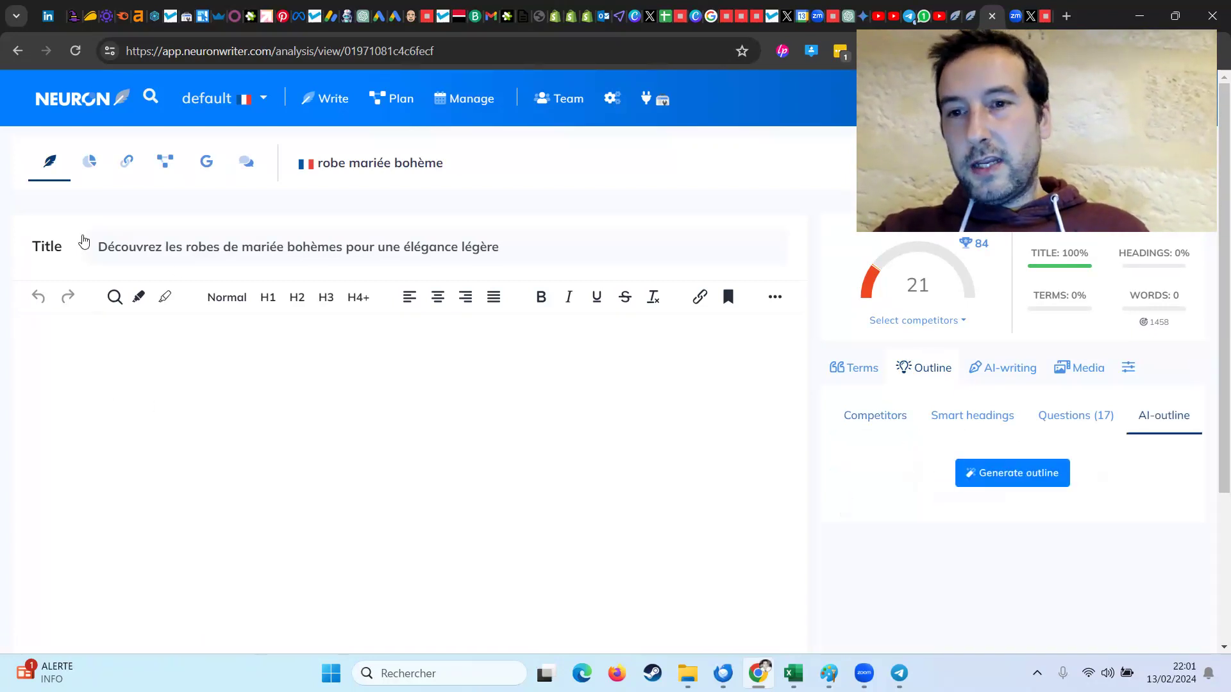
{"action": "left_click", "coordinate": [975, 473]}
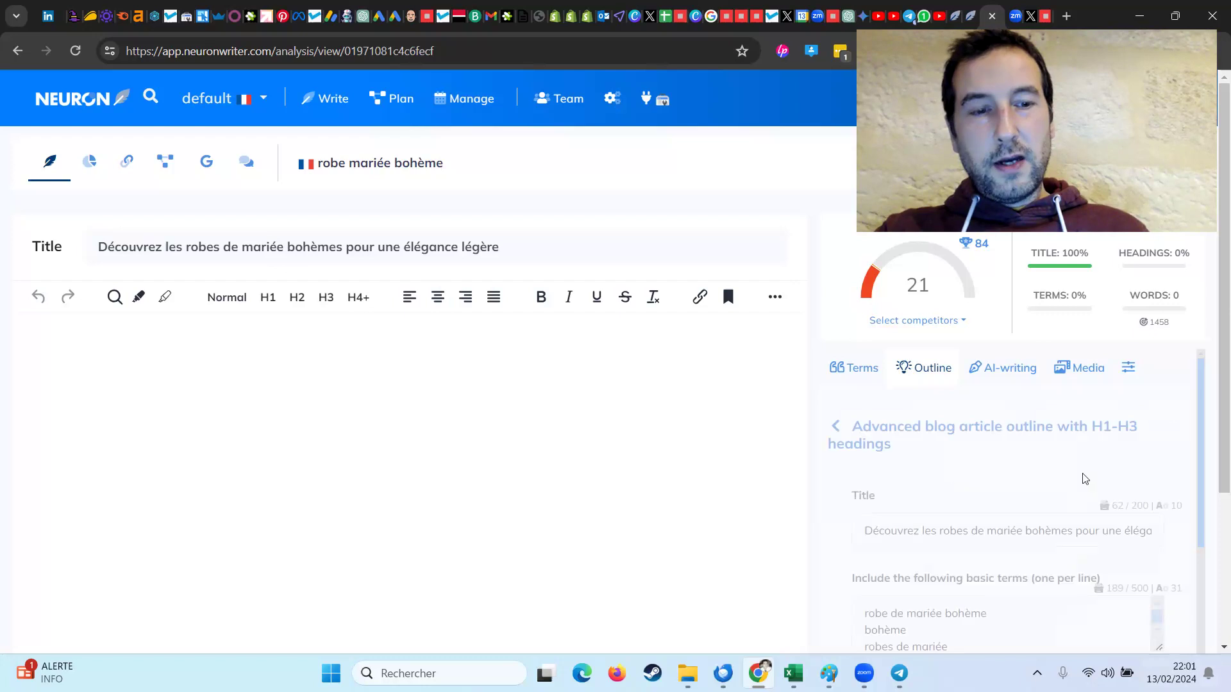
{"action": "scroll", "coordinate": [1022, 483], "scroll_direction": "down", "scroll_amount": 3}
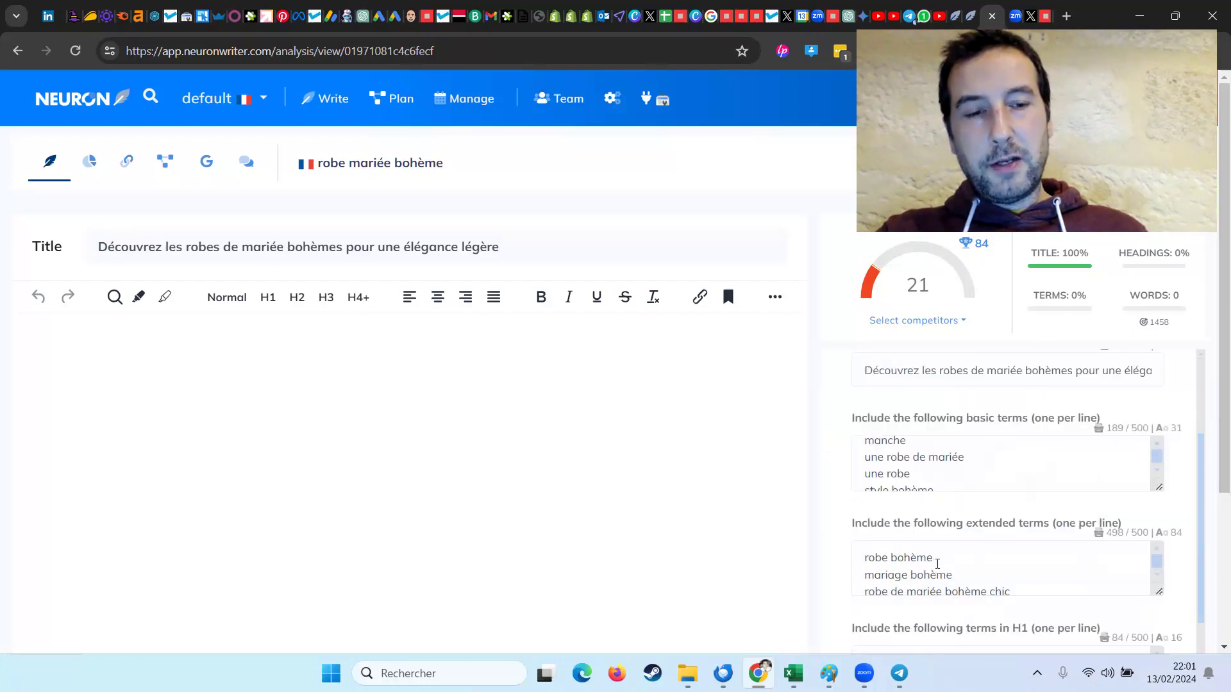
{"action": "scroll", "coordinate": [923, 567], "scroll_direction": "down", "scroll_amount": 5}
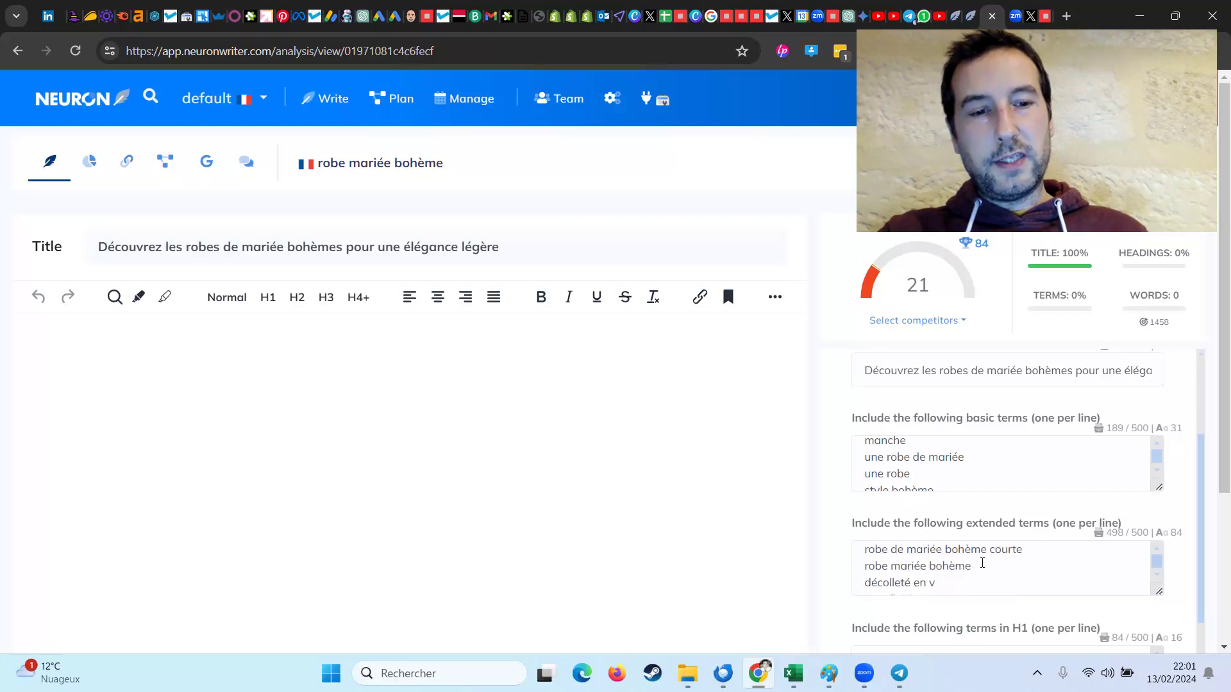
{"action": "scroll", "coordinate": [1041, 611], "scroll_direction": "down", "scroll_amount": 4}
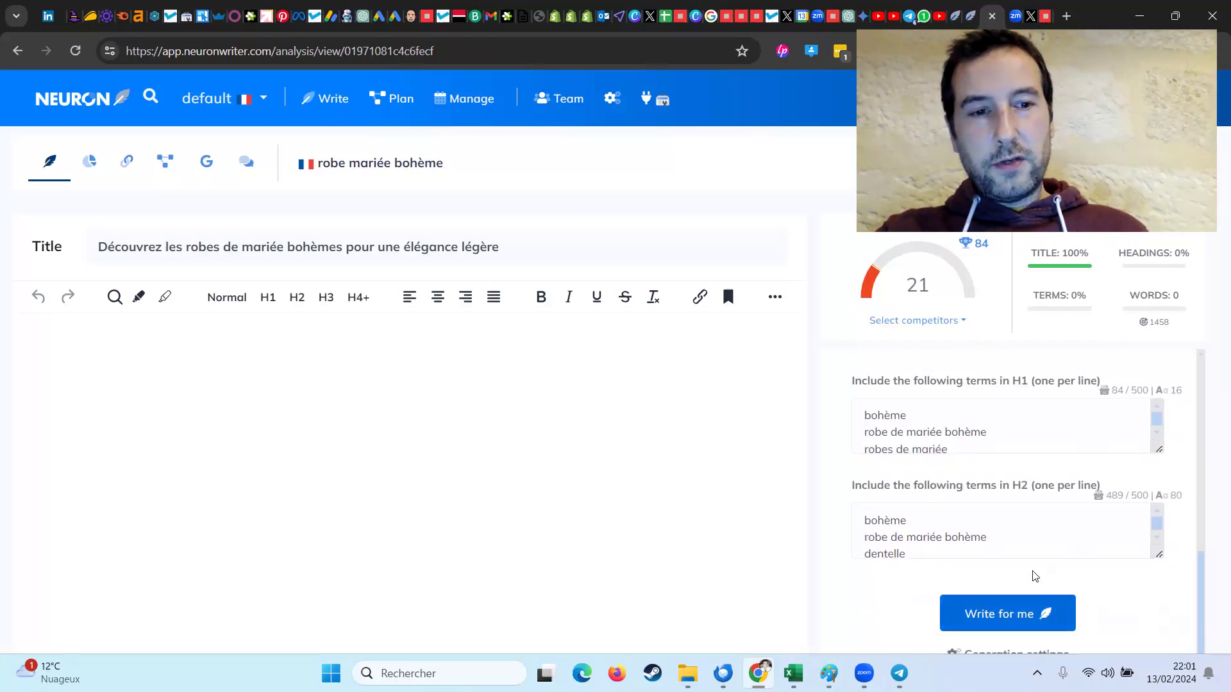
{"action": "left_click", "coordinate": [1008, 613]}
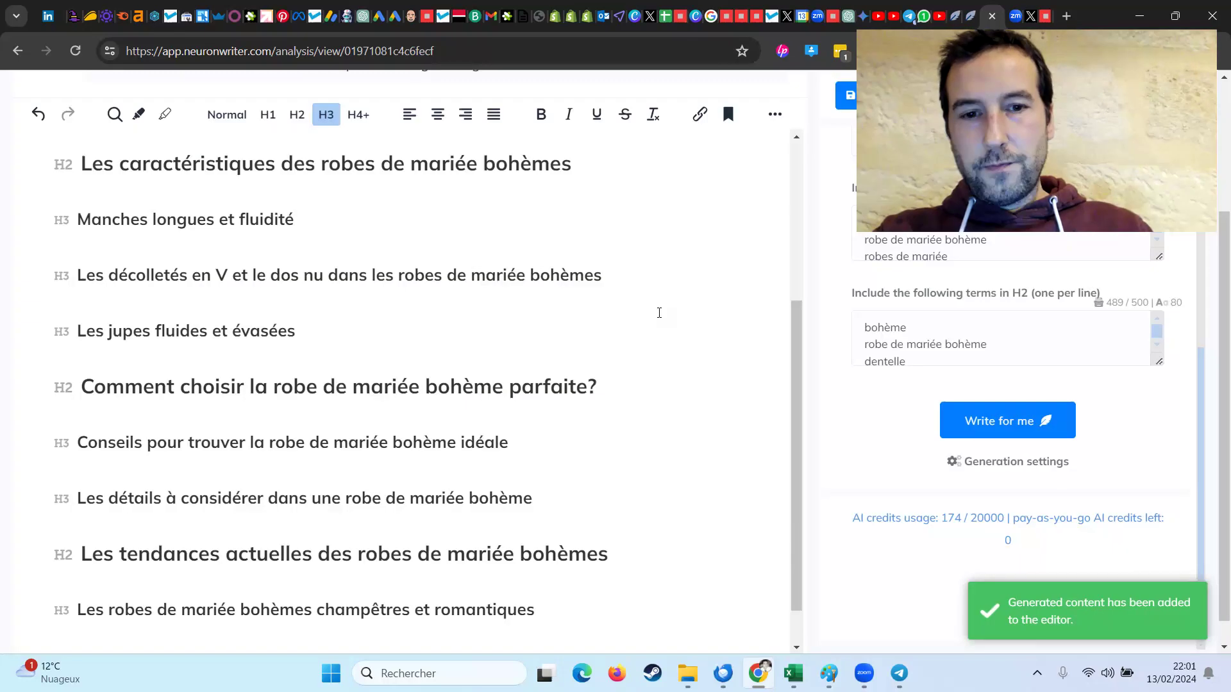
- Review the generated outline headings and the content score, and look through the available AI writing templates
{"action": "scroll", "coordinate": [459, 363], "scroll_direction": "up", "scroll_amount": 4}
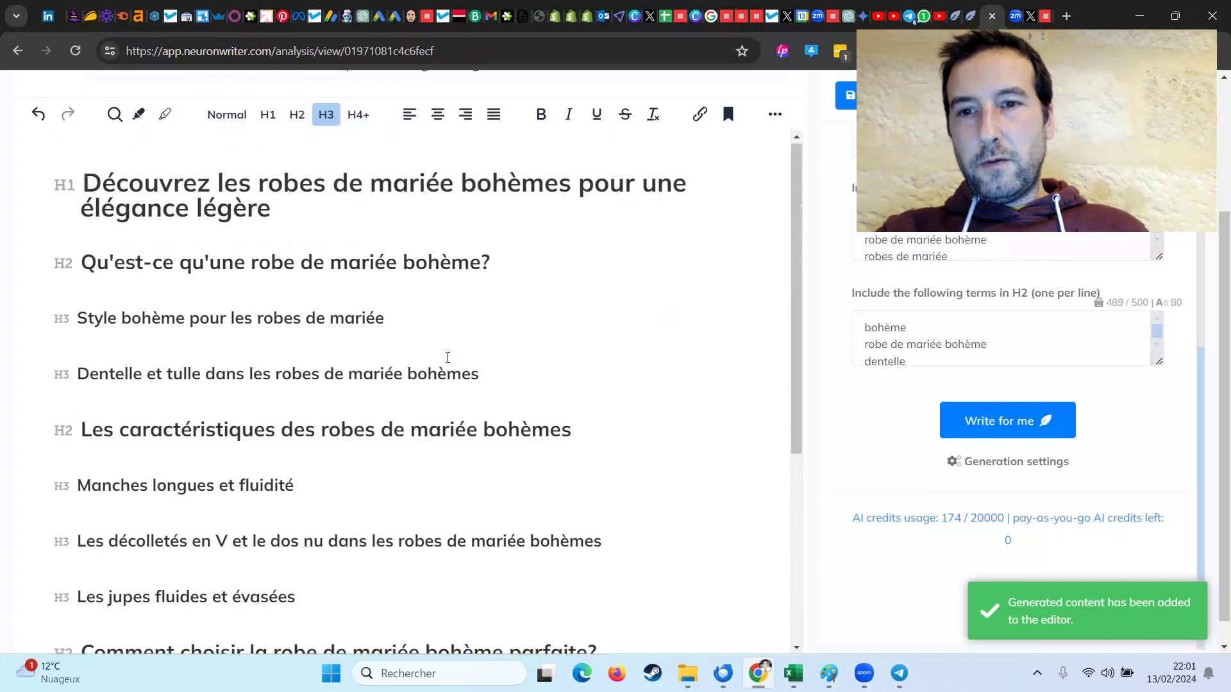
{"action": "left_click", "coordinate": [530, 266]}
{"action": "scroll", "coordinate": [441, 378], "scroll_direction": "up", "scroll_amount": 3}
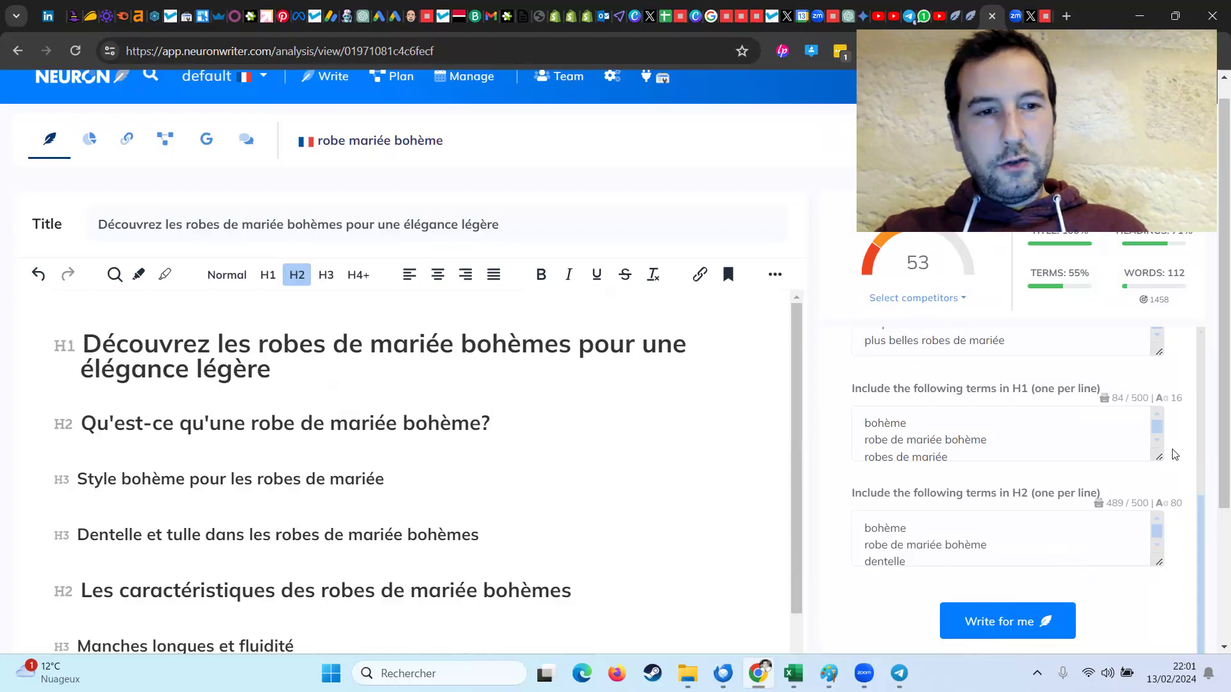
{"action": "scroll", "coordinate": [1170, 461], "scroll_direction": "up", "scroll_amount": 3}
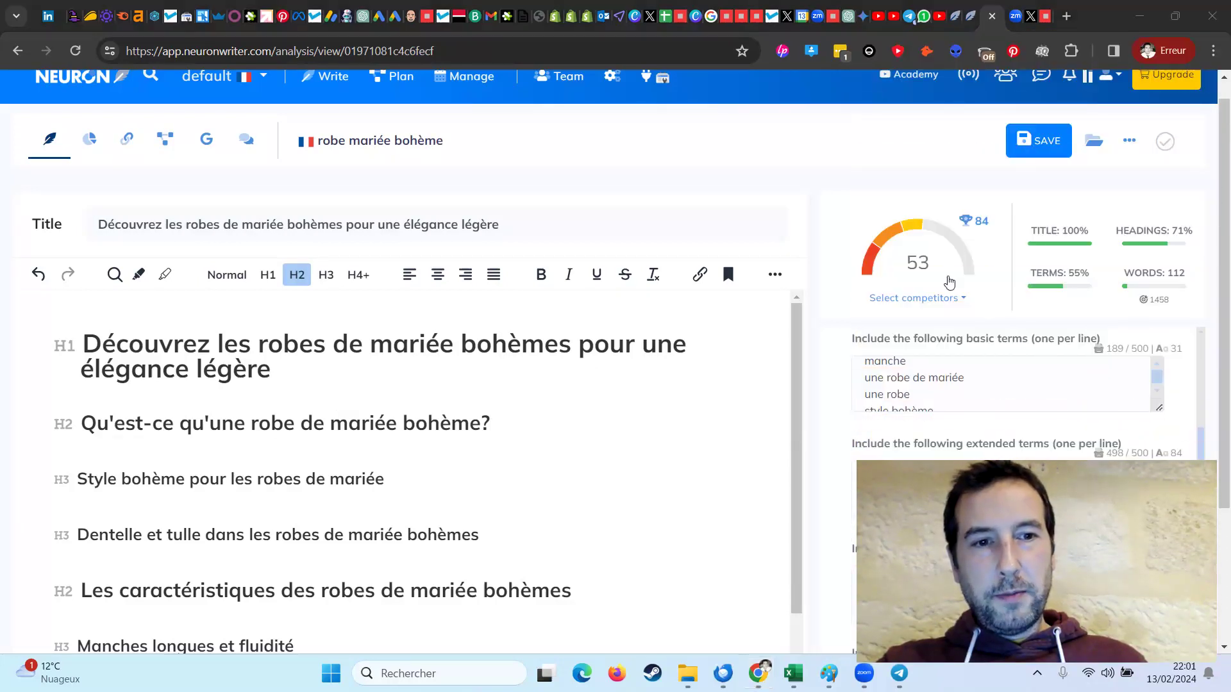
{"action": "scroll", "coordinate": [961, 385], "scroll_direction": "up", "scroll_amount": 5}
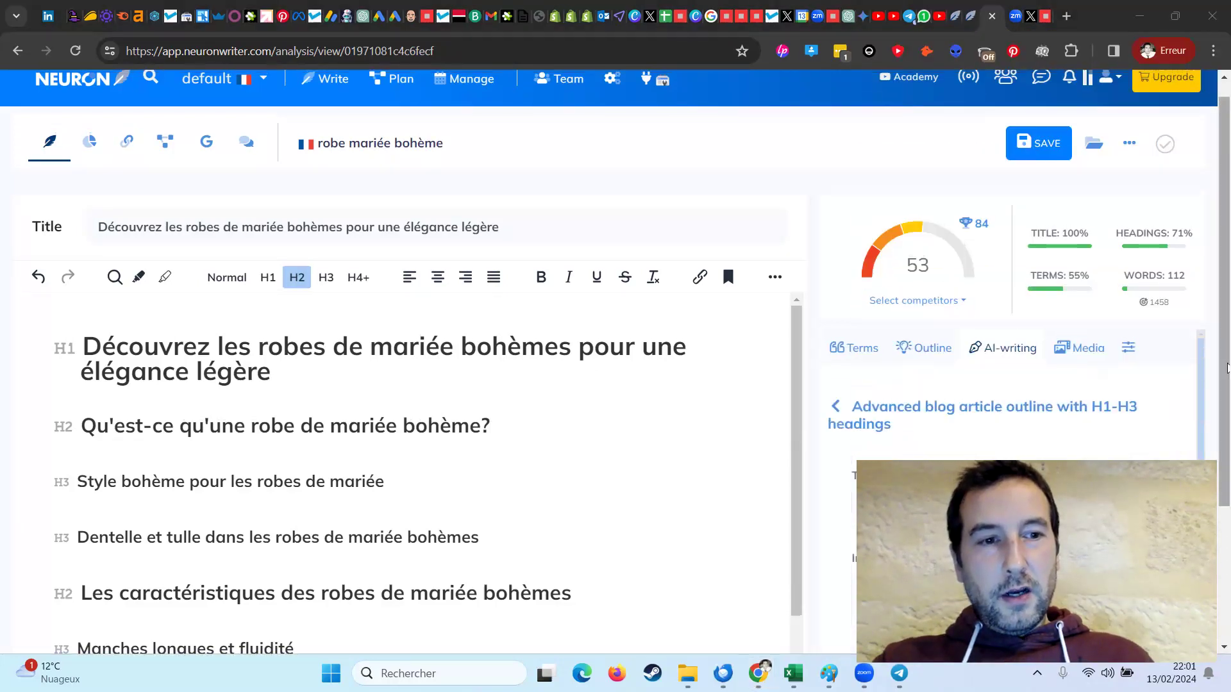
{"action": "scroll", "coordinate": [1229, 367], "scroll_direction": "up", "scroll_amount": 1}
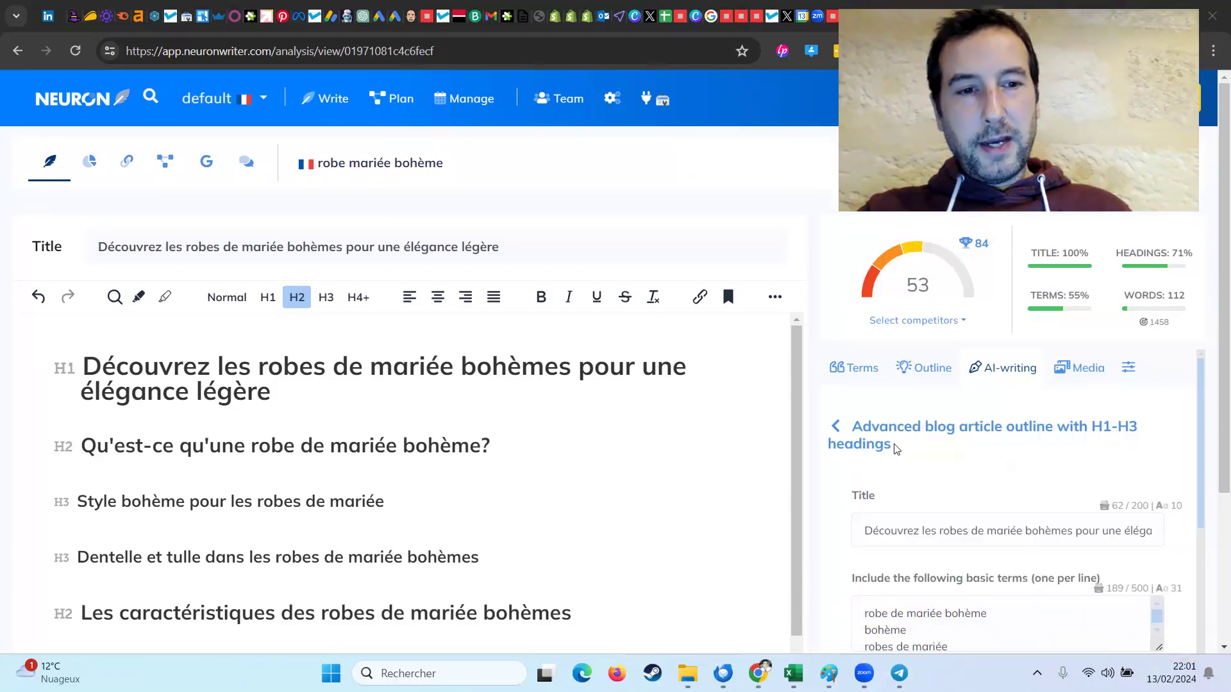
{"action": "left_click", "coordinate": [835, 427]}
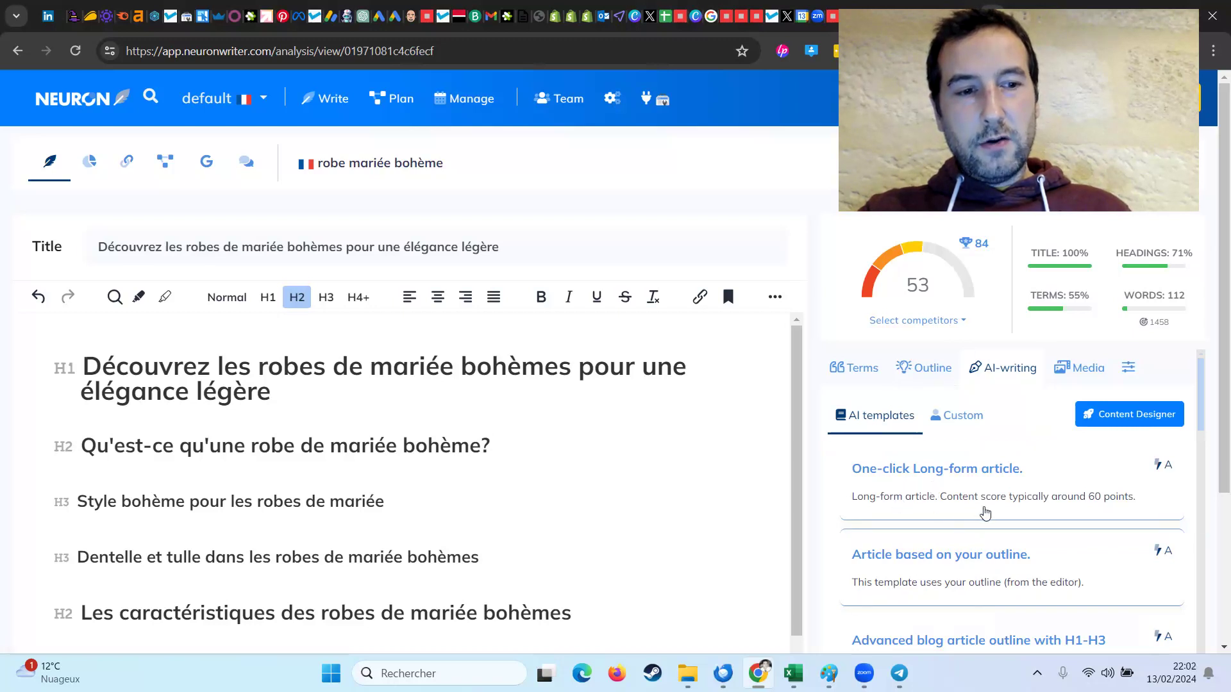
{"action": "scroll", "coordinate": [986, 513], "scroll_direction": "down", "scroll_amount": 3}
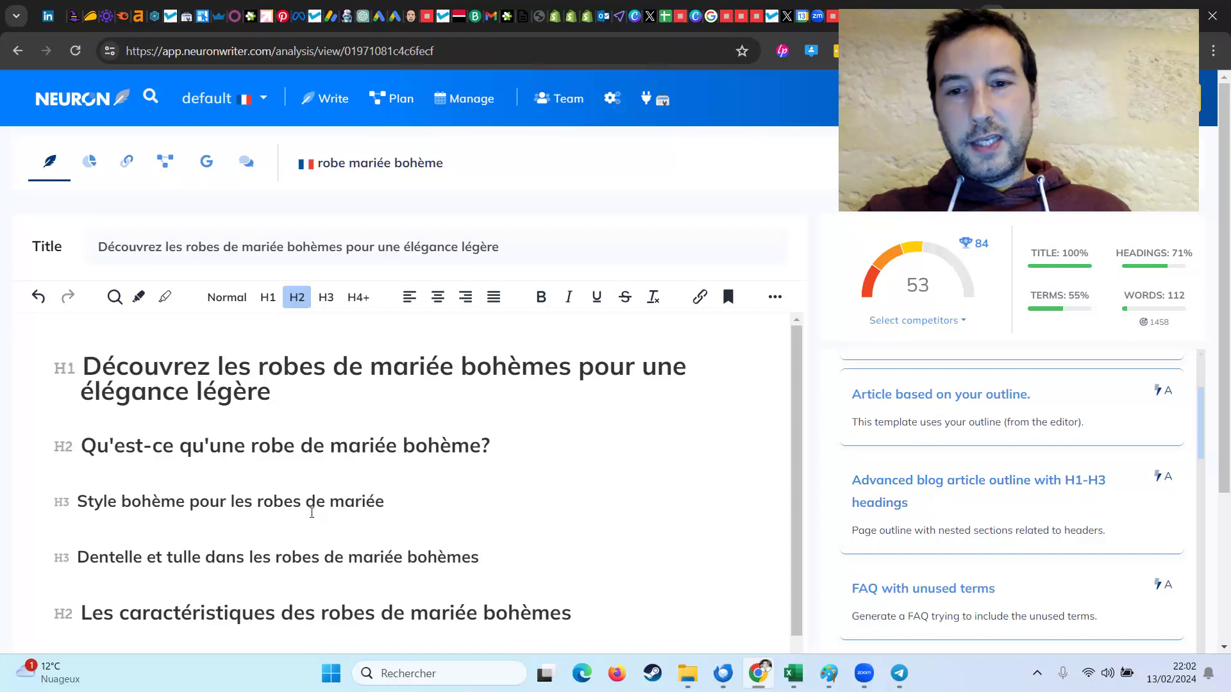
- Generate an AI opening paragraph for the H1 heading with a neutral tone and a suggested length of 150 words
{"action": "triple_click", "coordinate": [304, 392]}
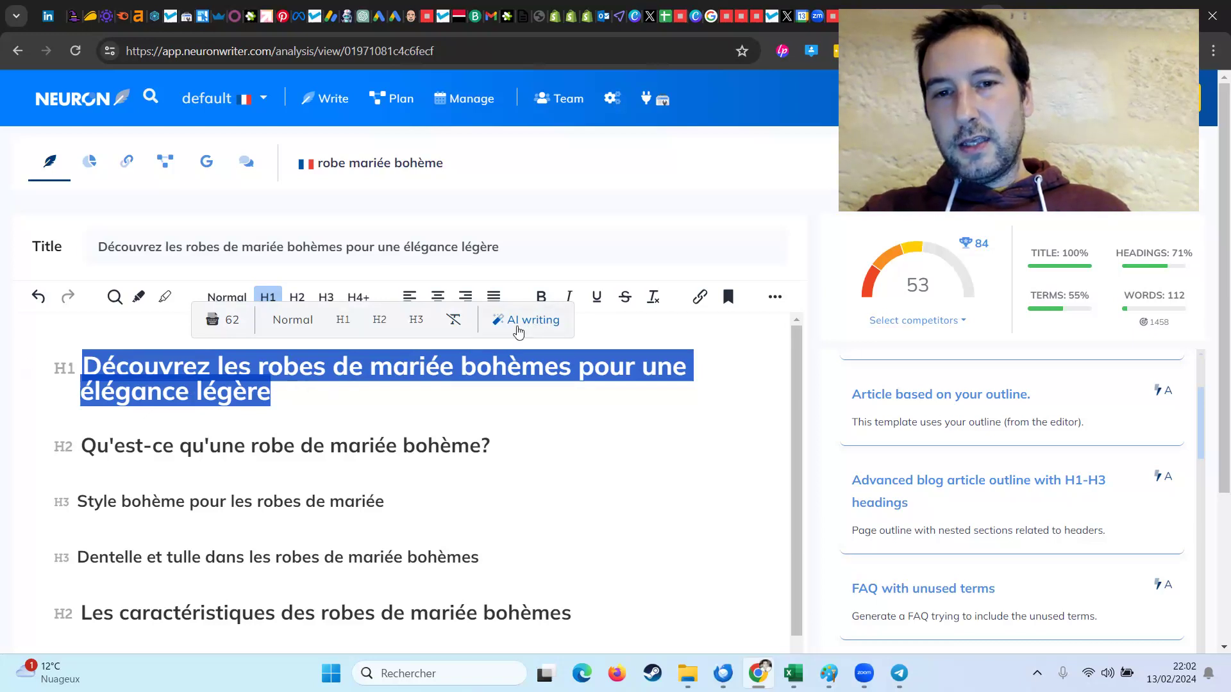
{"action": "left_click", "coordinate": [518, 332]}
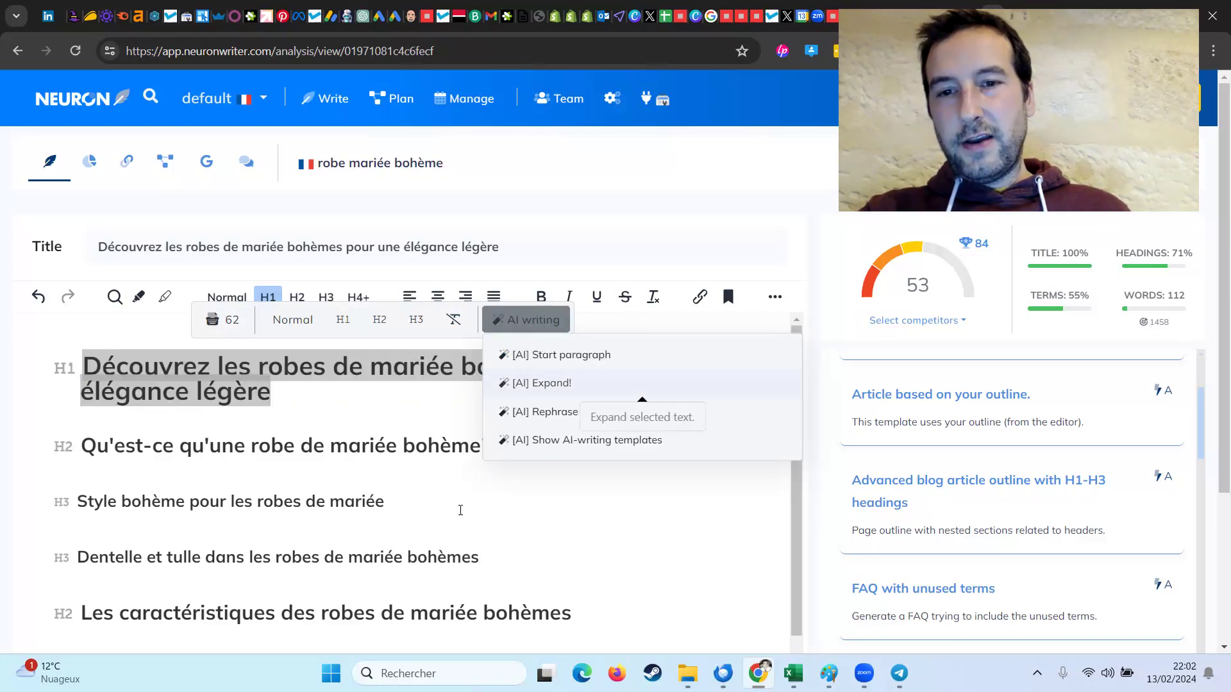
{"action": "left_click", "coordinate": [599, 361]}
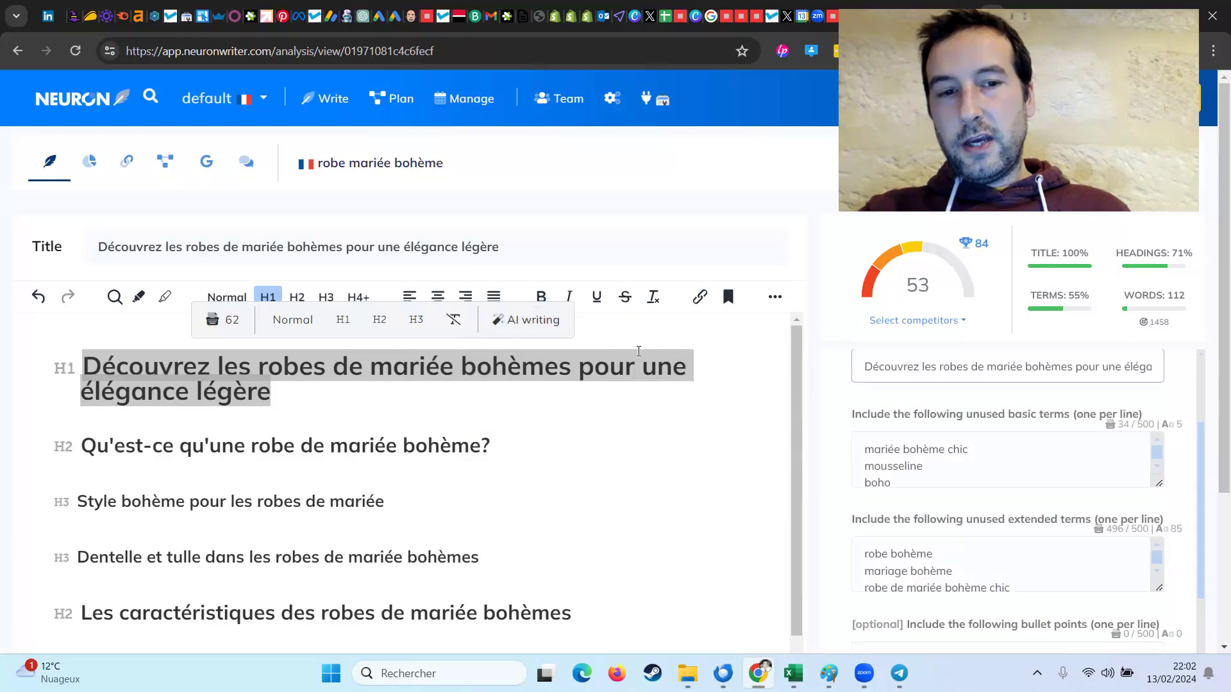
{"action": "left_click", "coordinate": [506, 320]}
{"action": "left_click", "coordinate": [588, 356]}
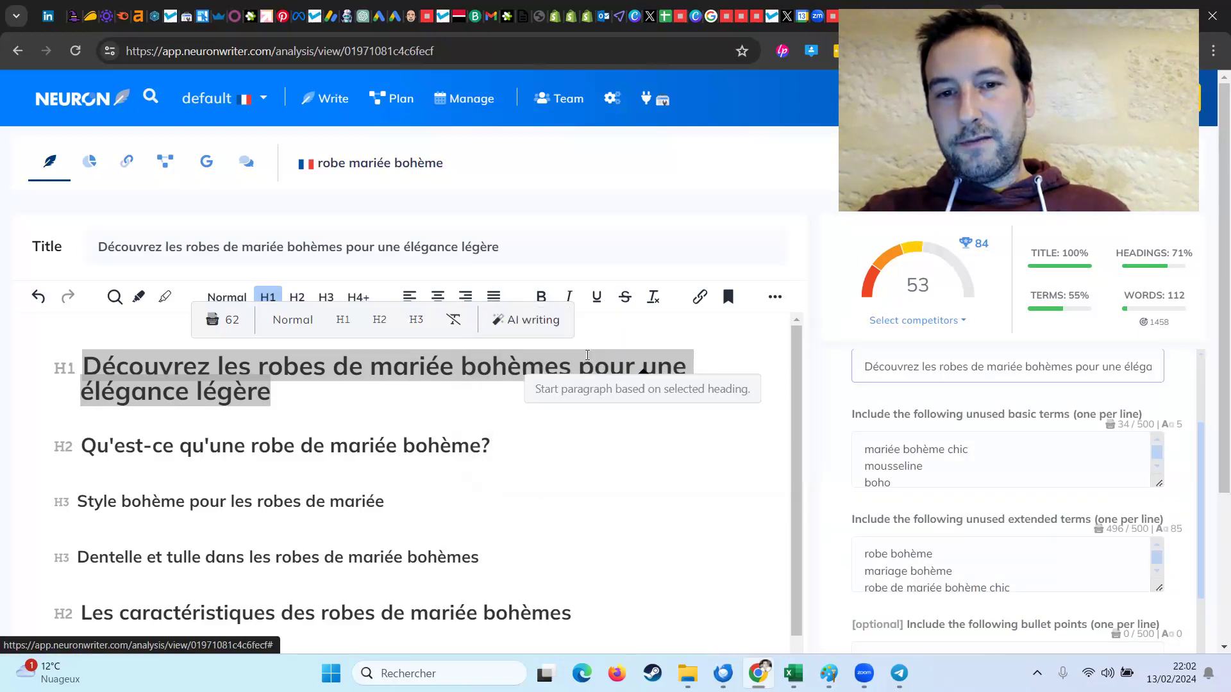
{"action": "scroll", "coordinate": [1081, 548], "scroll_direction": "down", "scroll_amount": 5}
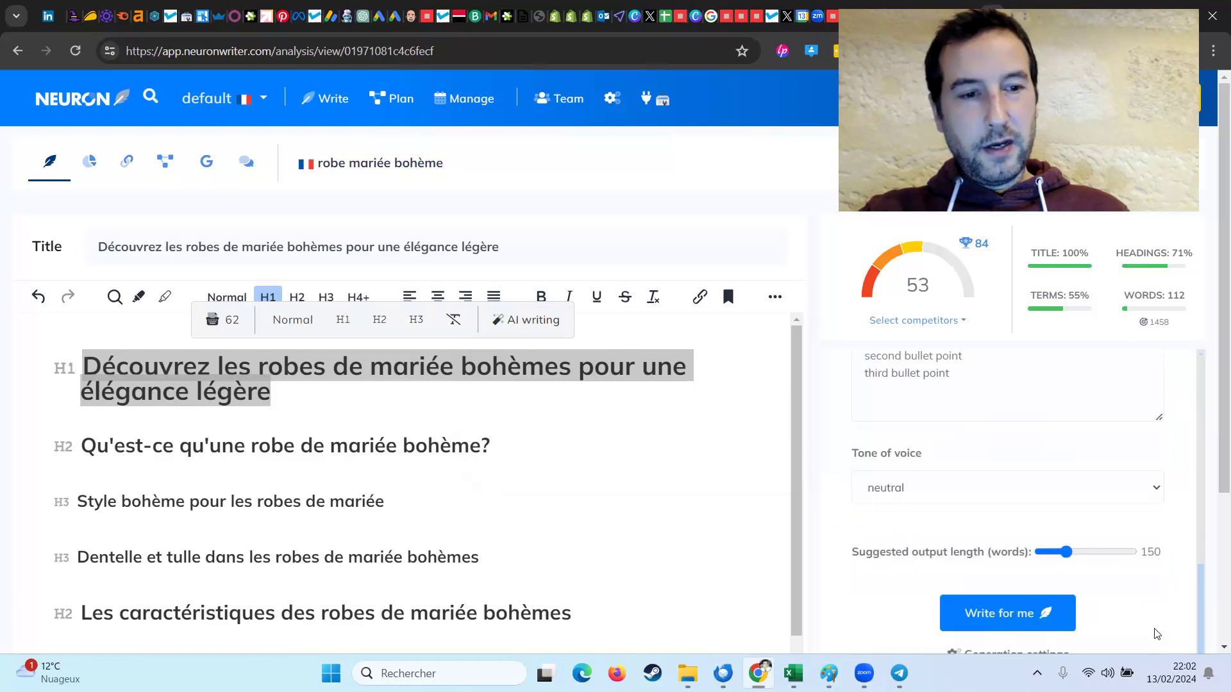
{"action": "left_click", "coordinate": [1028, 614]}
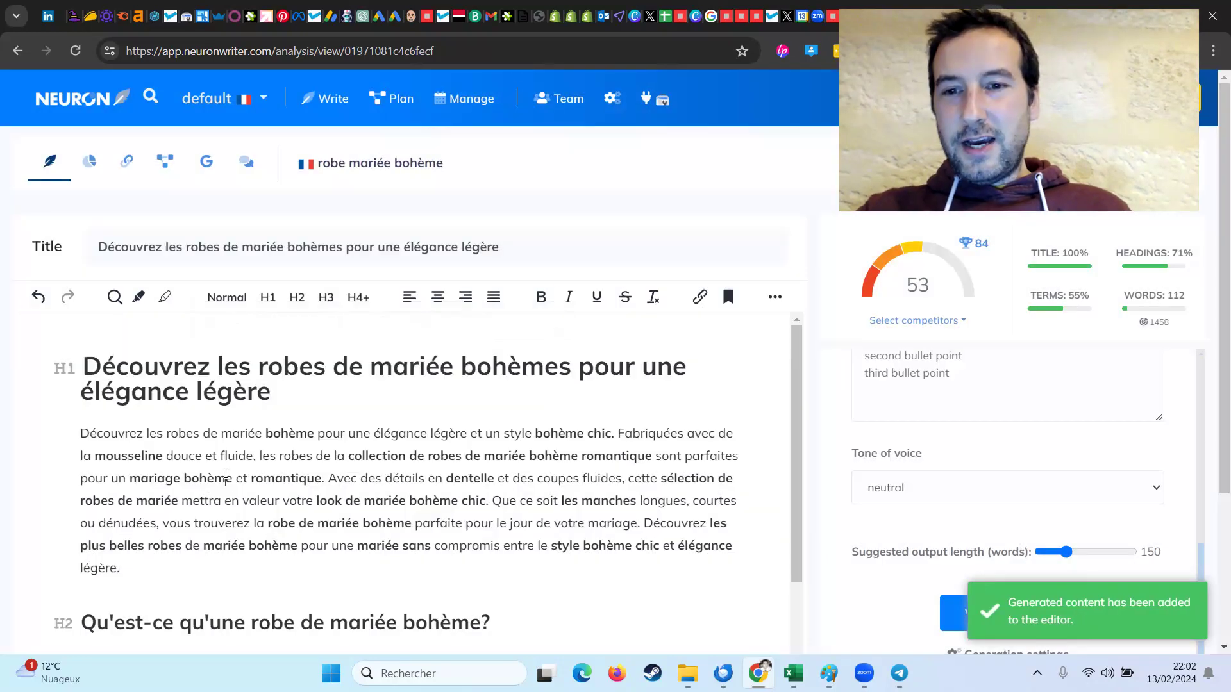
- Split the opening text into three paragraphs, breaking before "Avec des détails en dentelle" and before "Découvrez les plus belles robes"
{"action": "left_click", "coordinate": [226, 474]}
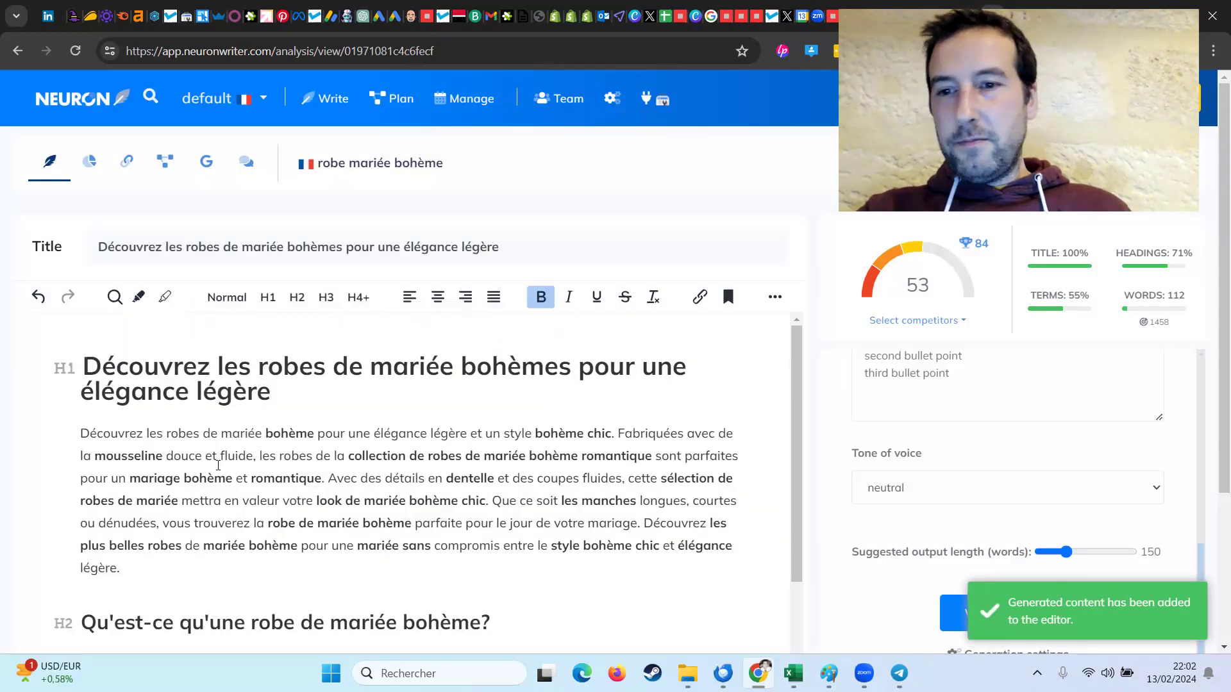
{"action": "left_click", "coordinate": [328, 478]}
{"action": "key", "text": "Return"}
{"action": "scroll", "coordinate": [384, 482], "scroll_direction": "down", "scroll_amount": 1}
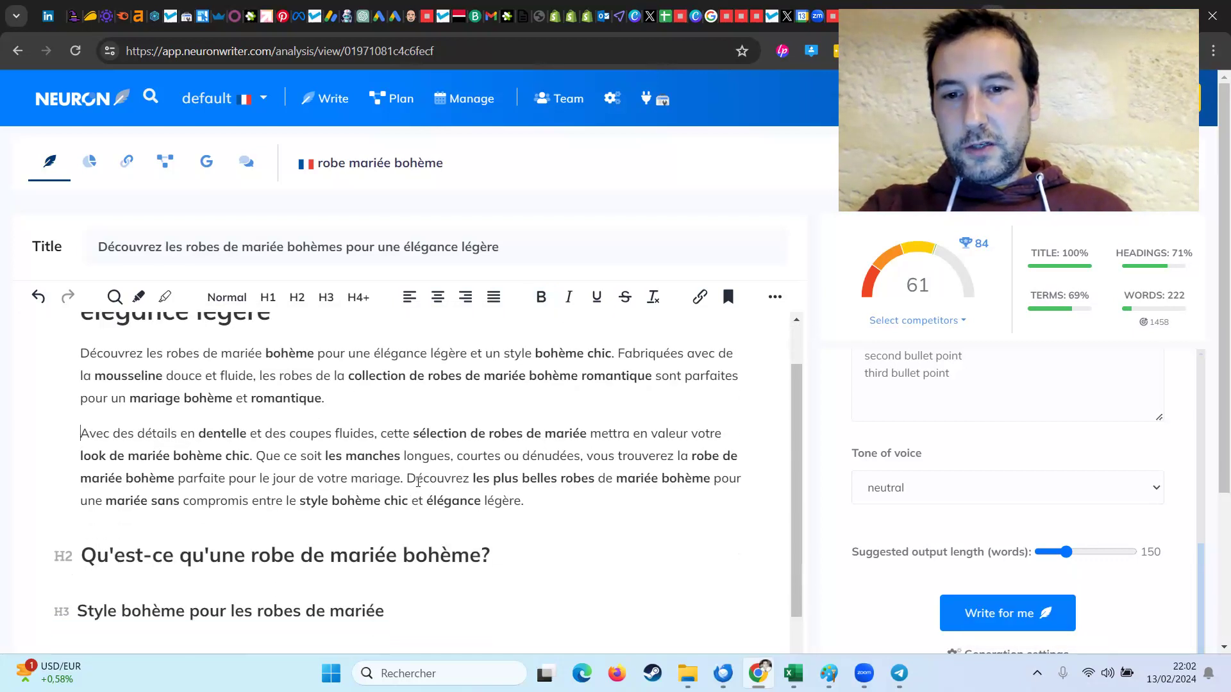
{"action": "key", "text": "Delete"}
{"action": "key", "text": "Return"}
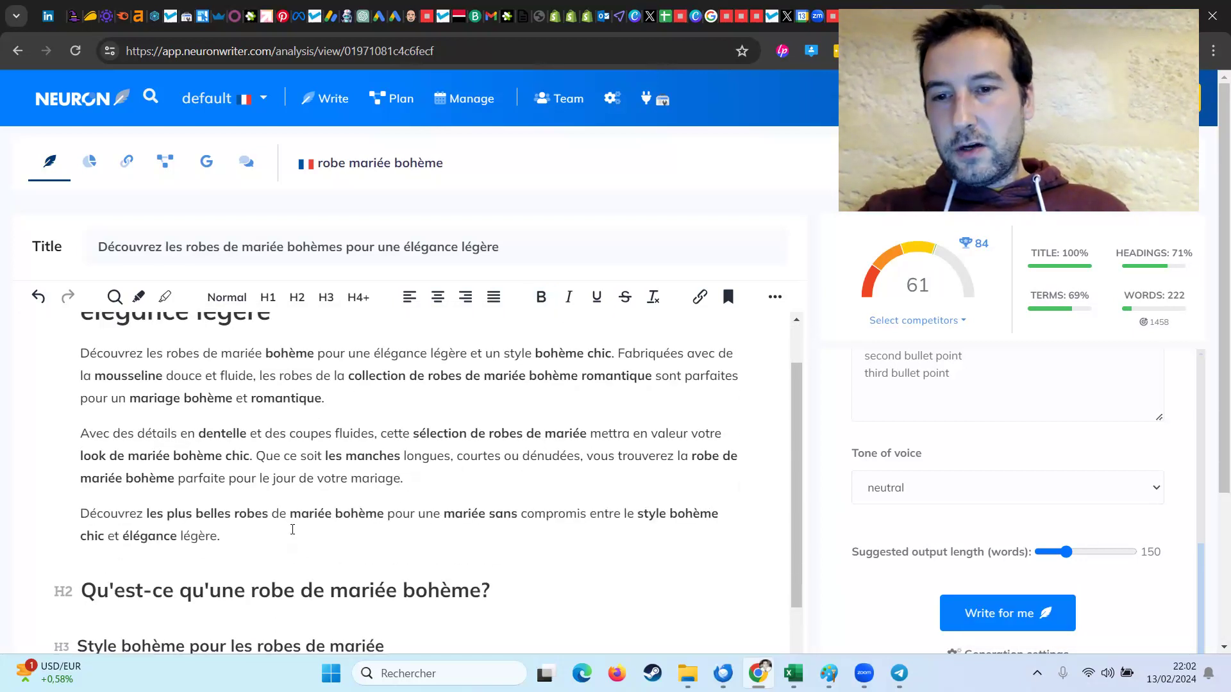
- Review the AI writing actions offered for the paragraph beginning "Découvrez les plus belles robes"
{"action": "triple_click", "coordinate": [292, 530]}
{"action": "left_click", "coordinate": [555, 475]}
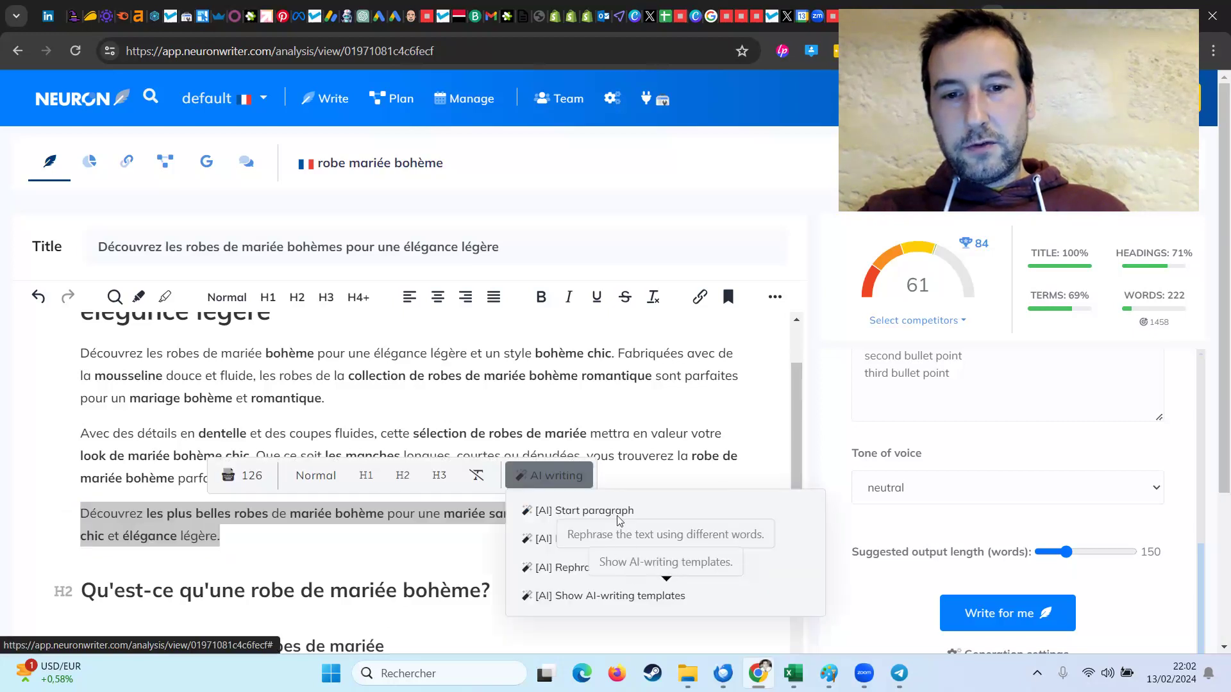
{"action": "scroll", "coordinate": [612, 538], "scroll_direction": "down", "scroll_amount": 2}
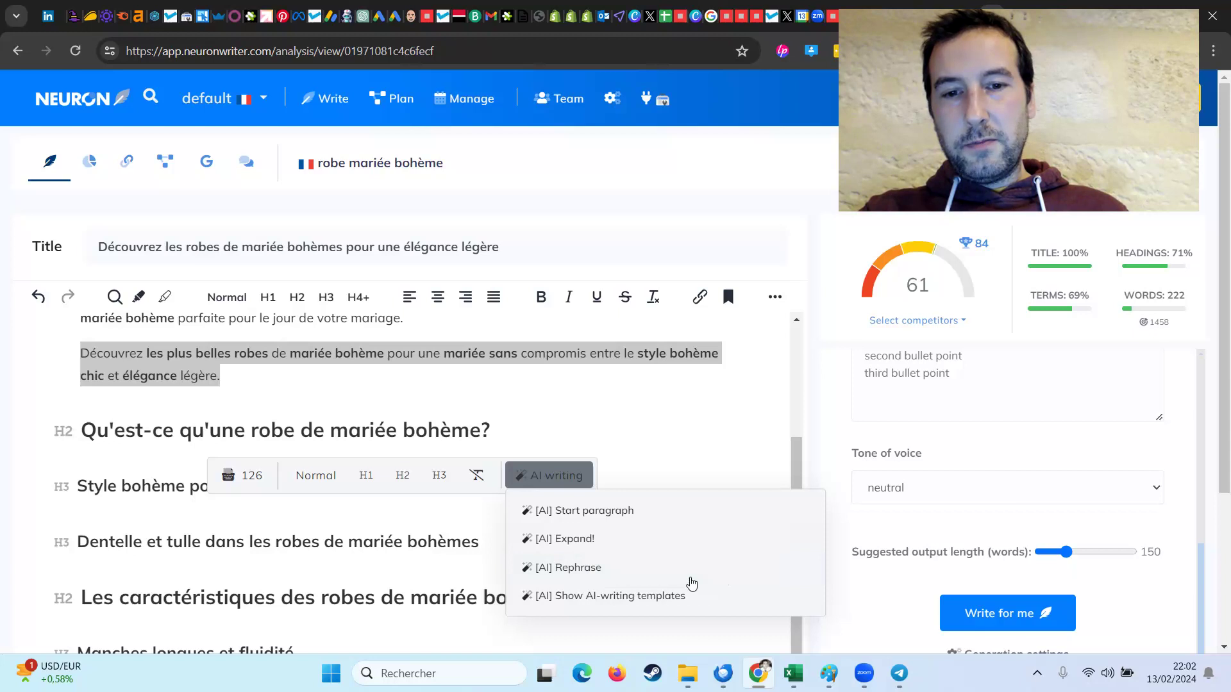
{"action": "scroll", "coordinate": [410, 480], "scroll_direction": "up", "scroll_amount": 3}
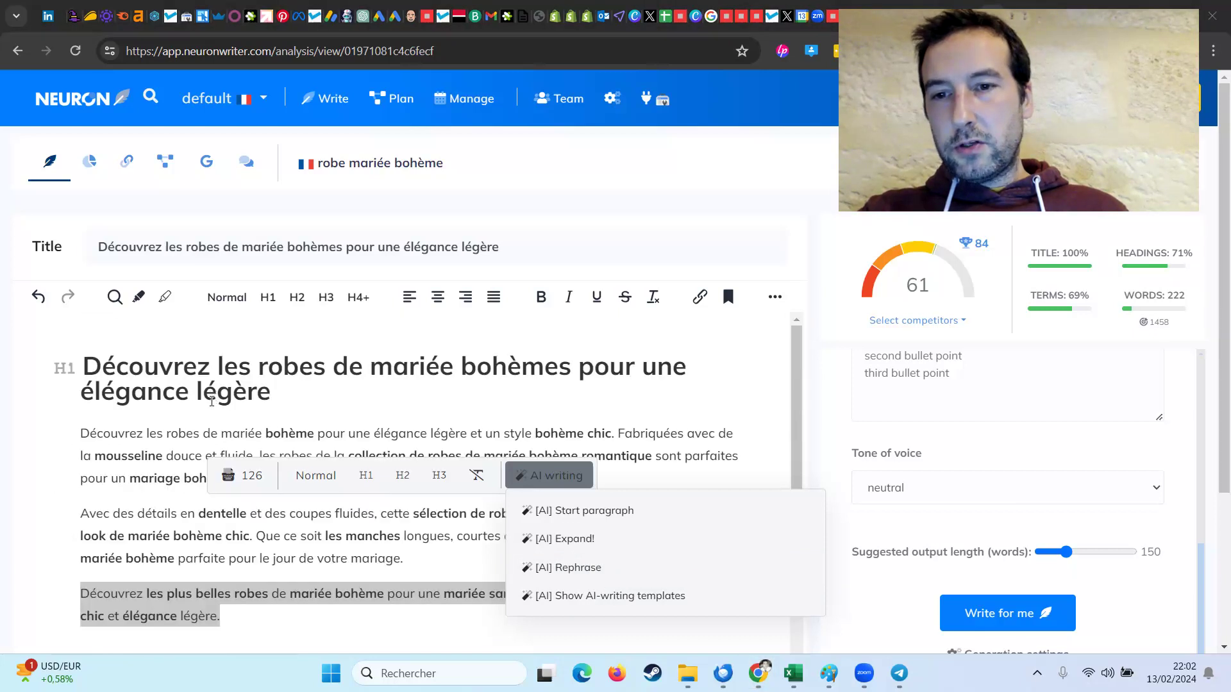
- Expand the paragraph beginning "Avec des détails en dentelle" with AI and read through the lengthened text
{"action": "triple_click", "coordinate": [144, 527]}
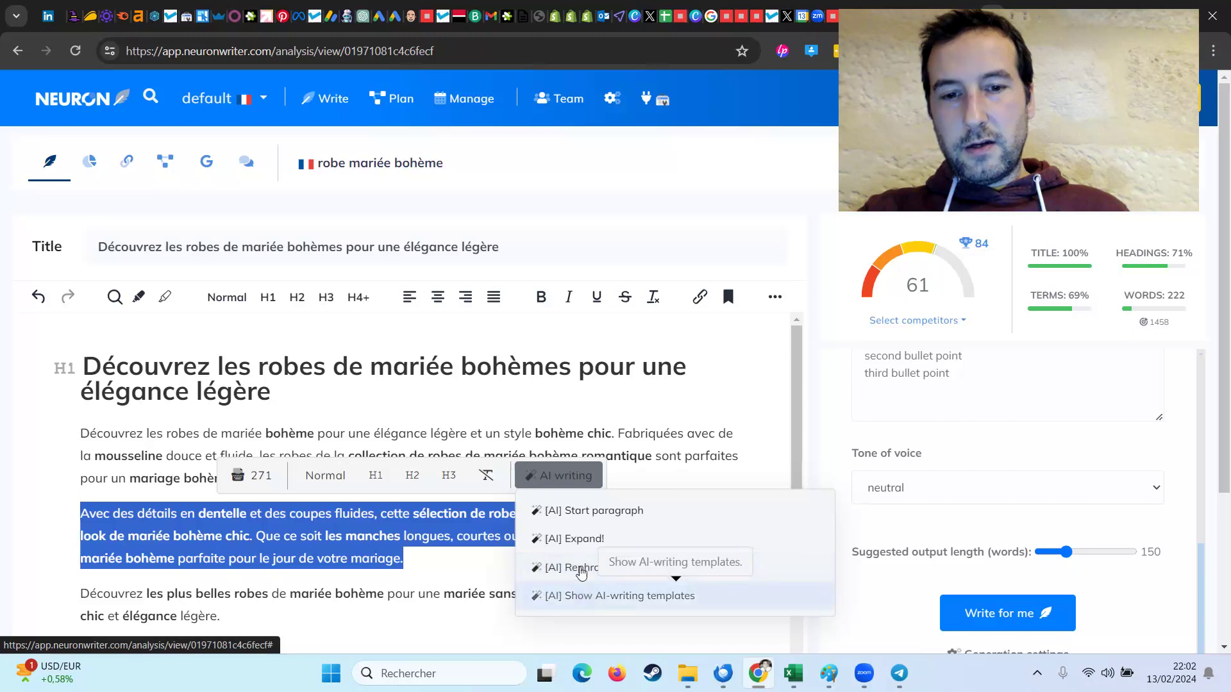
{"action": "left_click", "coordinate": [579, 544]}
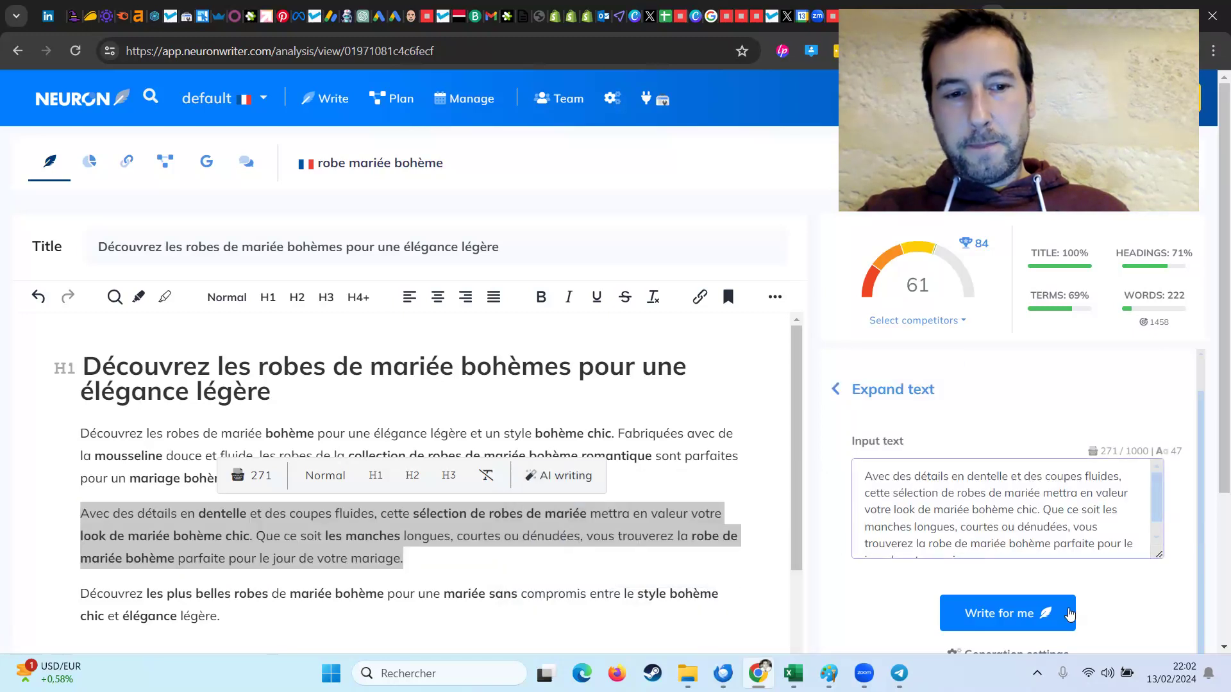
{"action": "left_click", "coordinate": [1048, 616]}
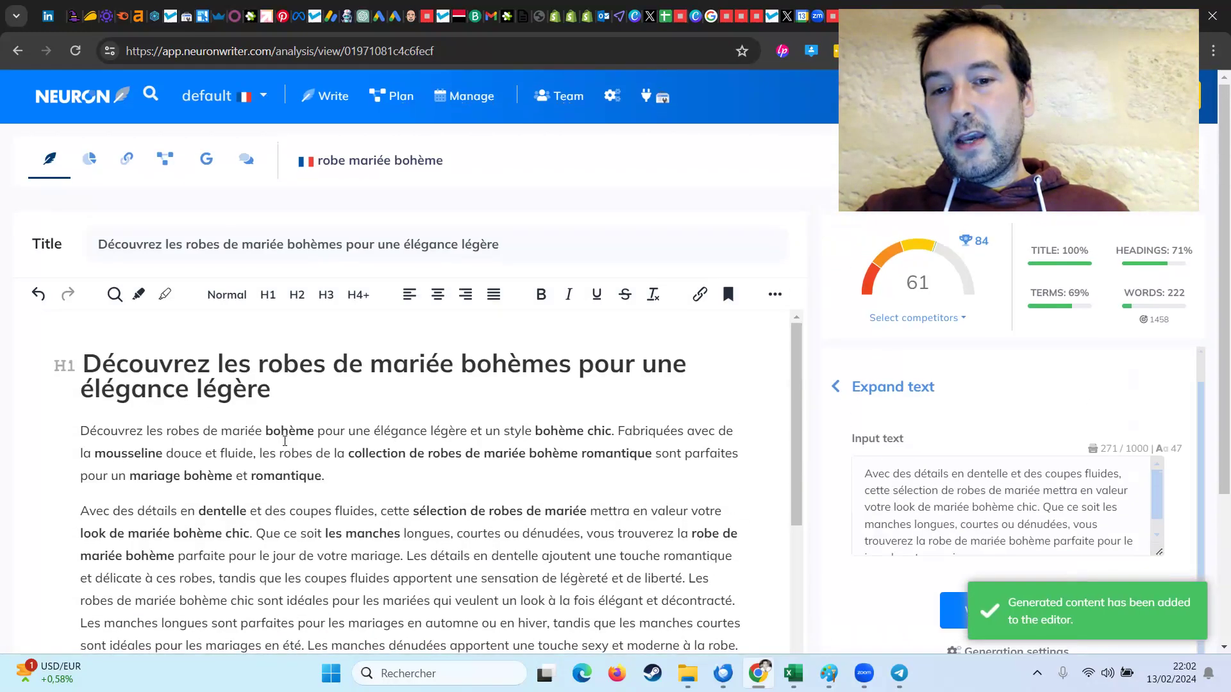
{"action": "scroll", "coordinate": [284, 441], "scroll_direction": "down", "scroll_amount": 7}
{"action": "scroll", "coordinate": [236, 423], "scroll_direction": "up", "scroll_amount": 3}
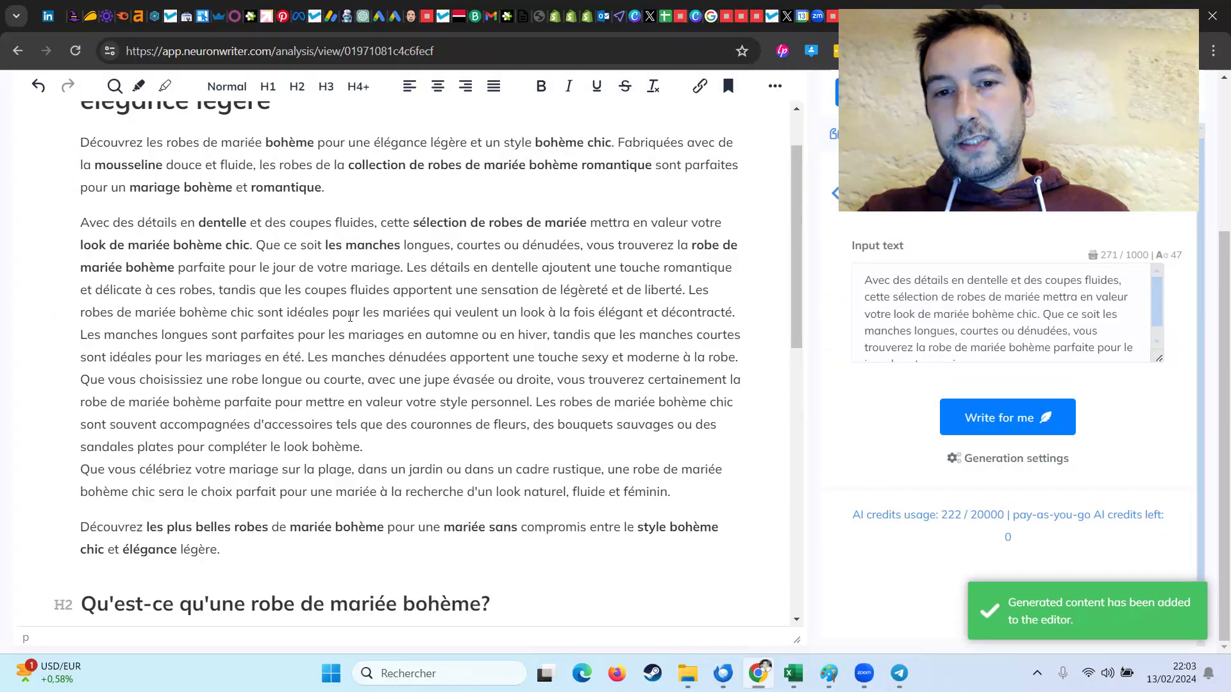
{"action": "scroll", "coordinate": [331, 319], "scroll_direction": "up", "scroll_amount": 2}
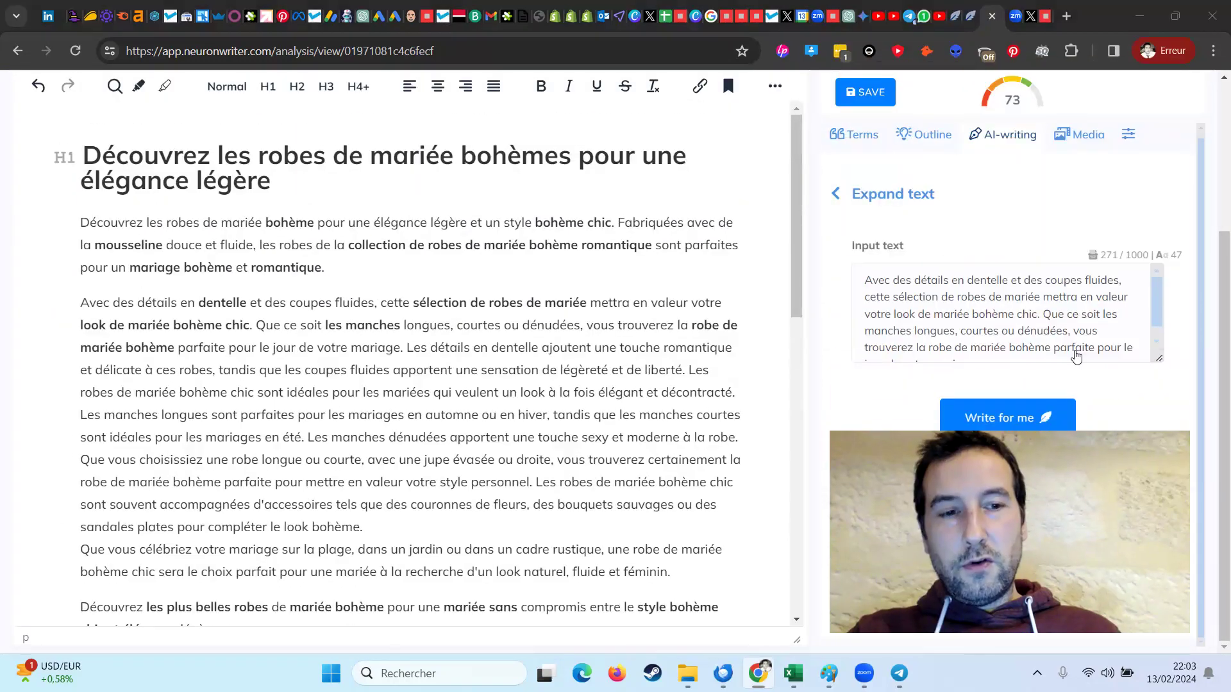
- Look at the YouTube and stock image media sources and the additional content check, export and import options for the article
{"action": "scroll", "coordinate": [1090, 154], "scroll_direction": "up", "scroll_amount": 3}
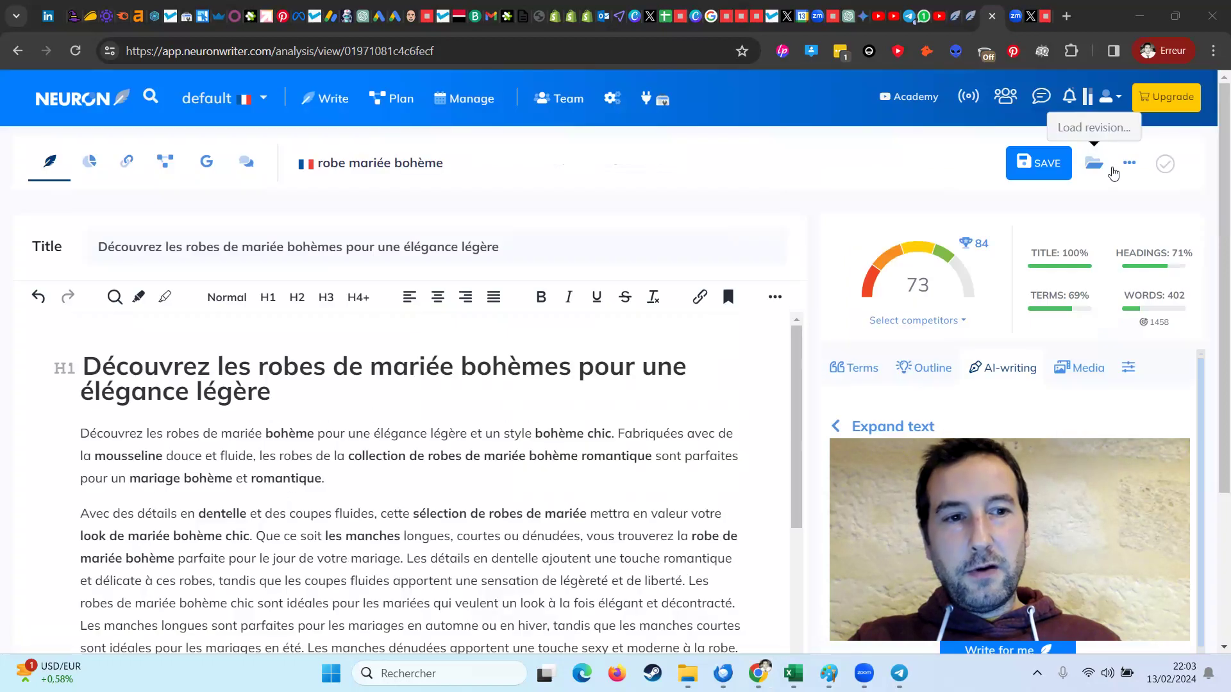
{"action": "left_click", "coordinate": [1085, 368]}
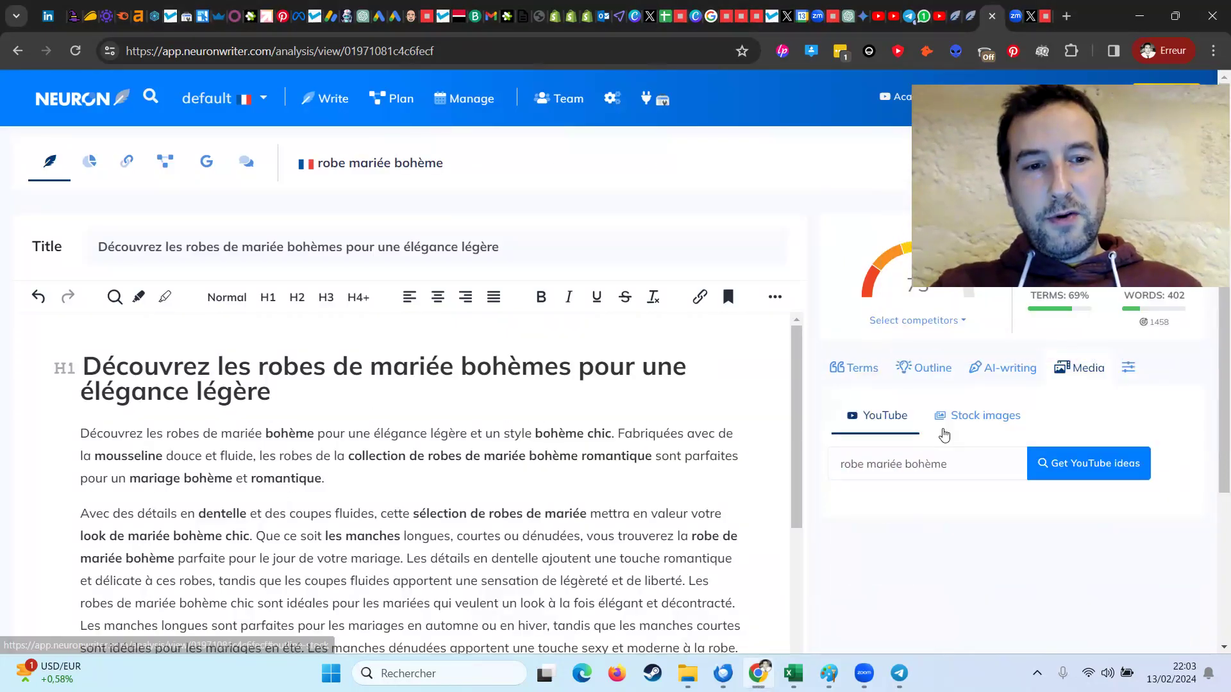
{"action": "left_click", "coordinate": [1002, 420]}
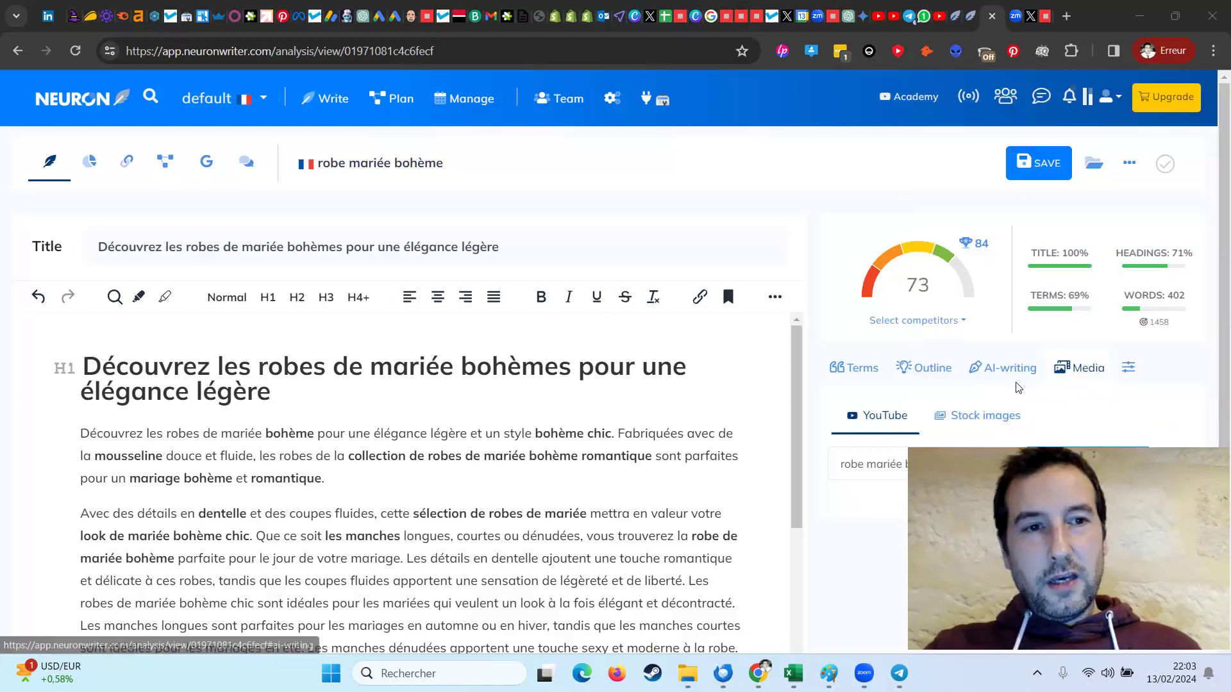
{"action": "left_click", "coordinate": [1137, 168]}
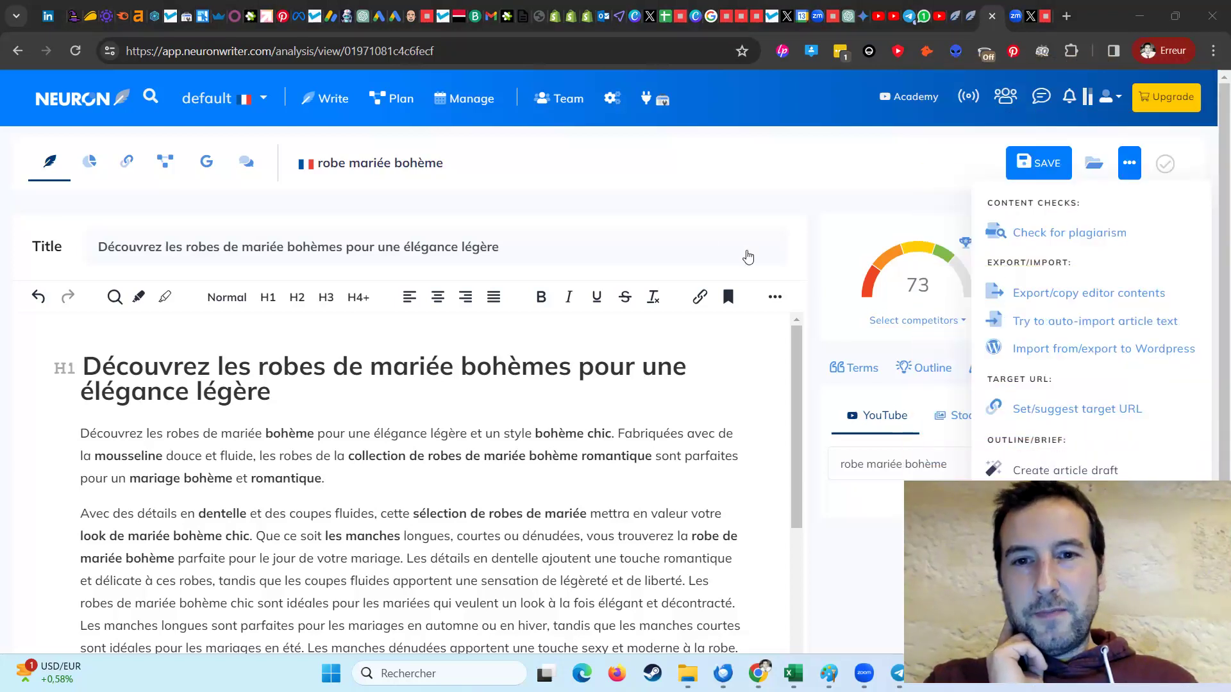
{"action": "left_click", "coordinate": [638, 187]}
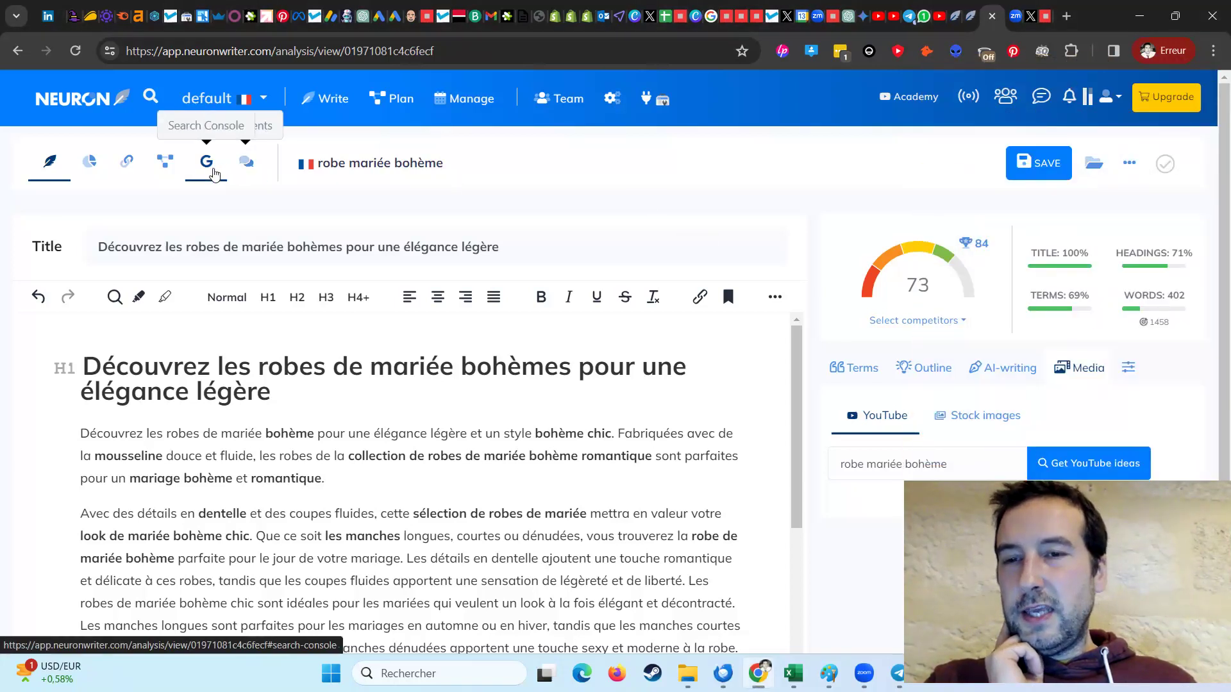